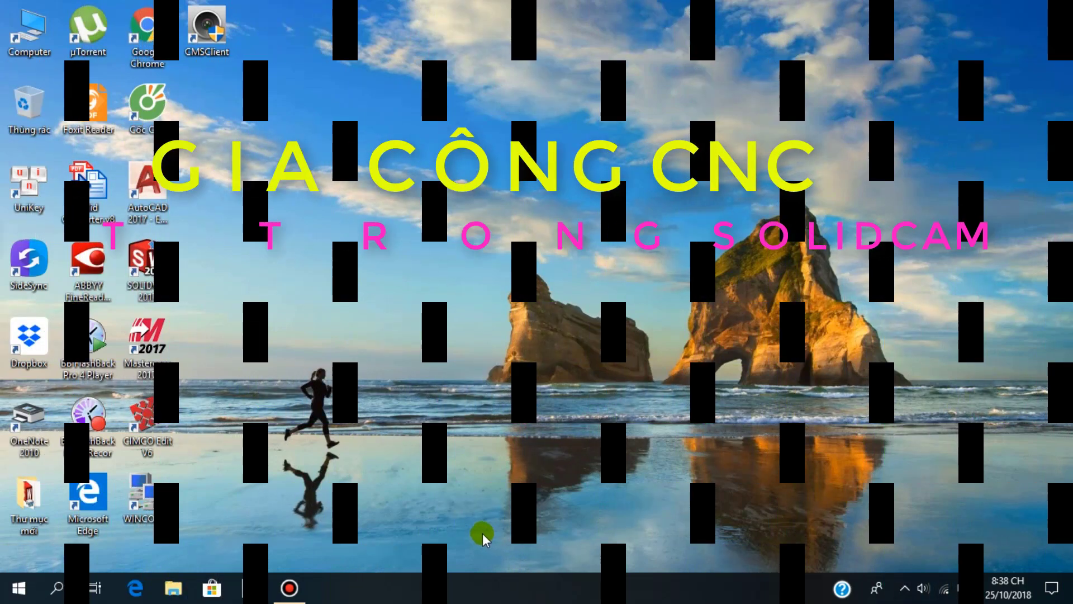
Open Part1 from E:\solidcam\Clip solicam 2018 in SolidWorks via File Explorer.
{"action": "key", "text": "super+e"}
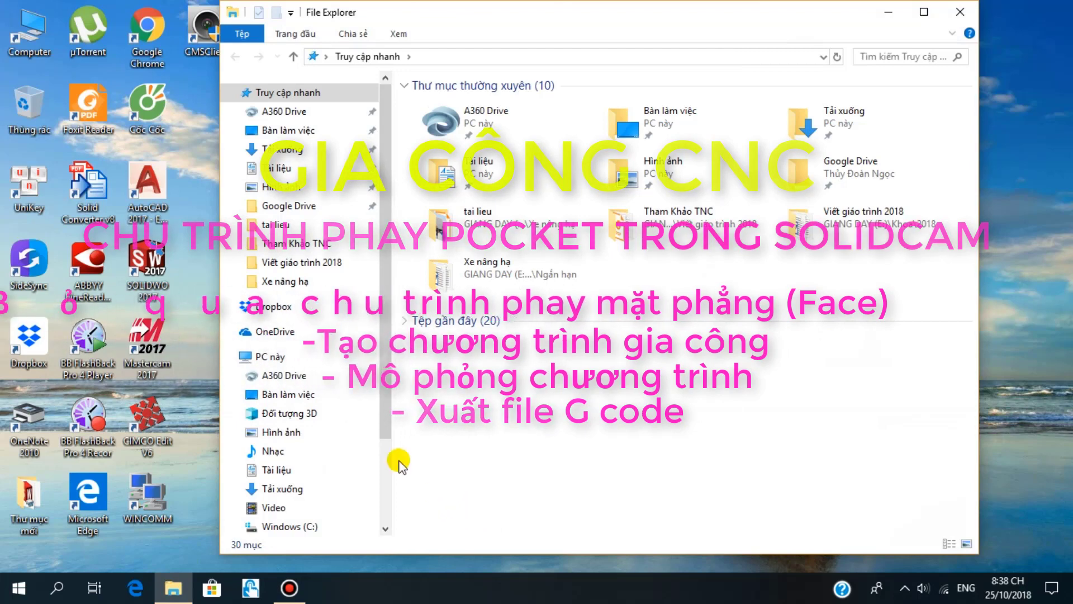
{"action": "left_click", "coordinate": [265, 358]}
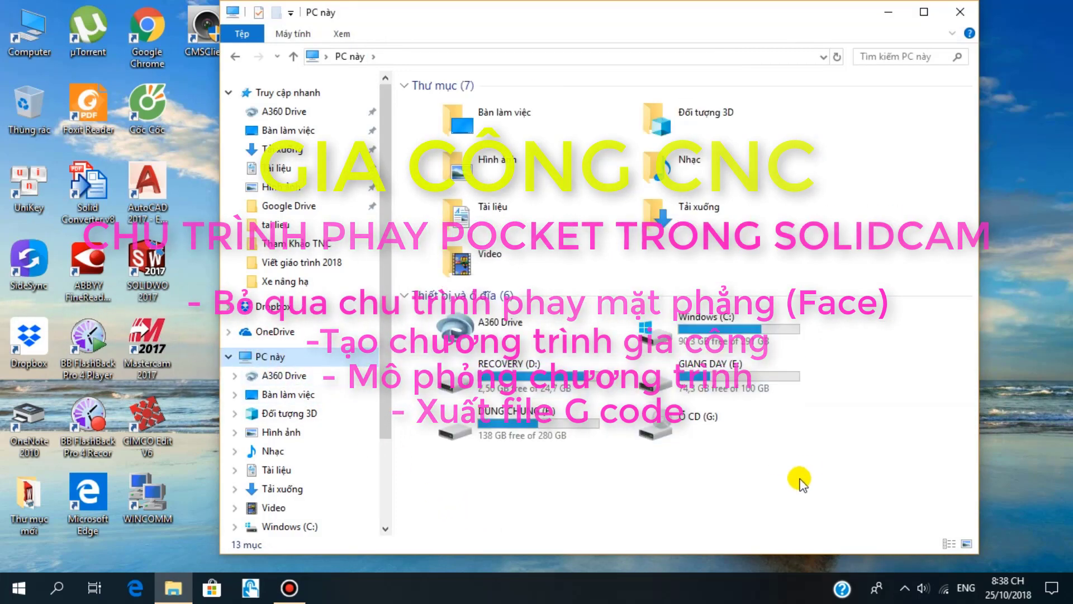
{"action": "double_click", "coordinate": [690, 387]}
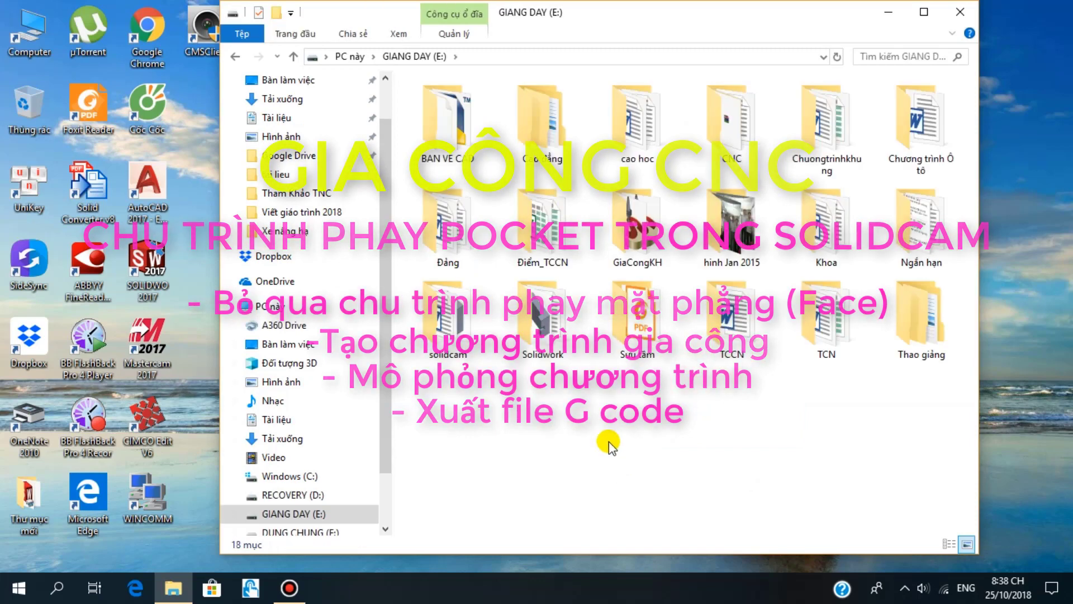
{"action": "double_click", "coordinate": [490, 364]}
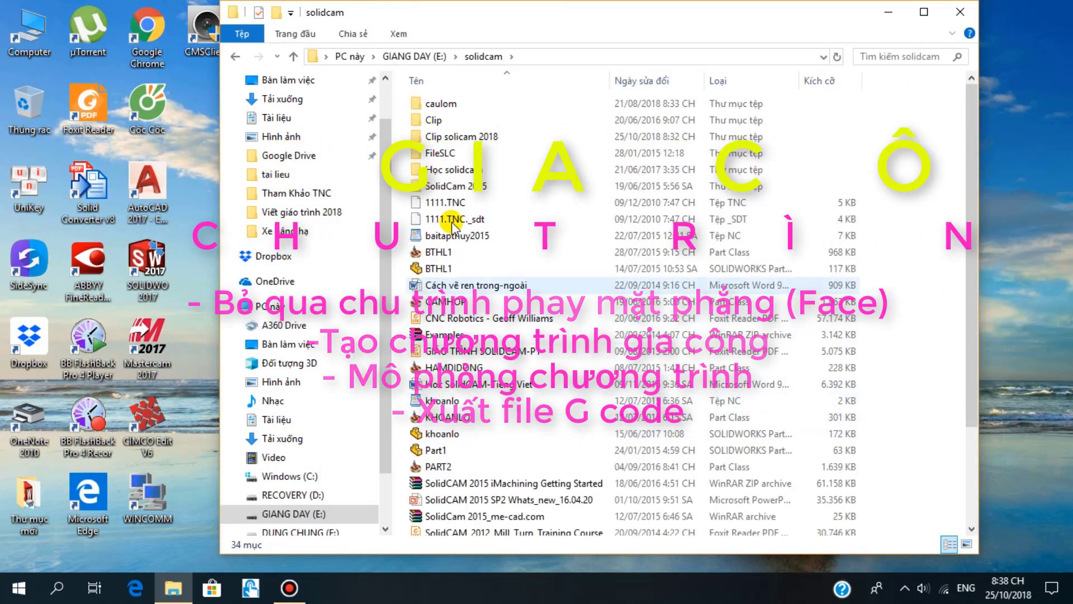
{"action": "double_click", "coordinate": [465, 143]}
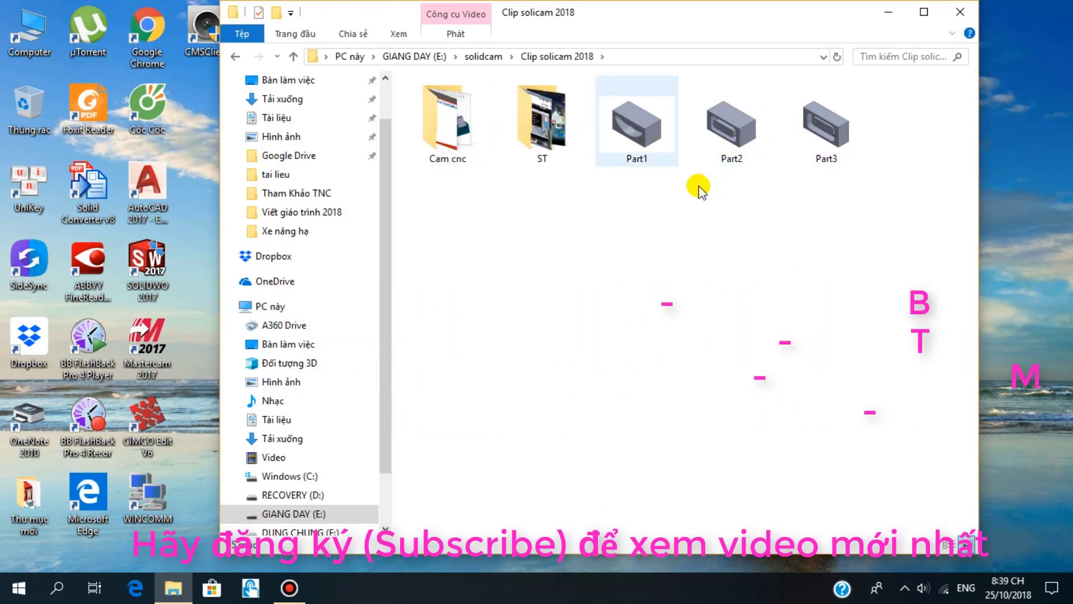
{"action": "right_click", "coordinate": [625, 132]}
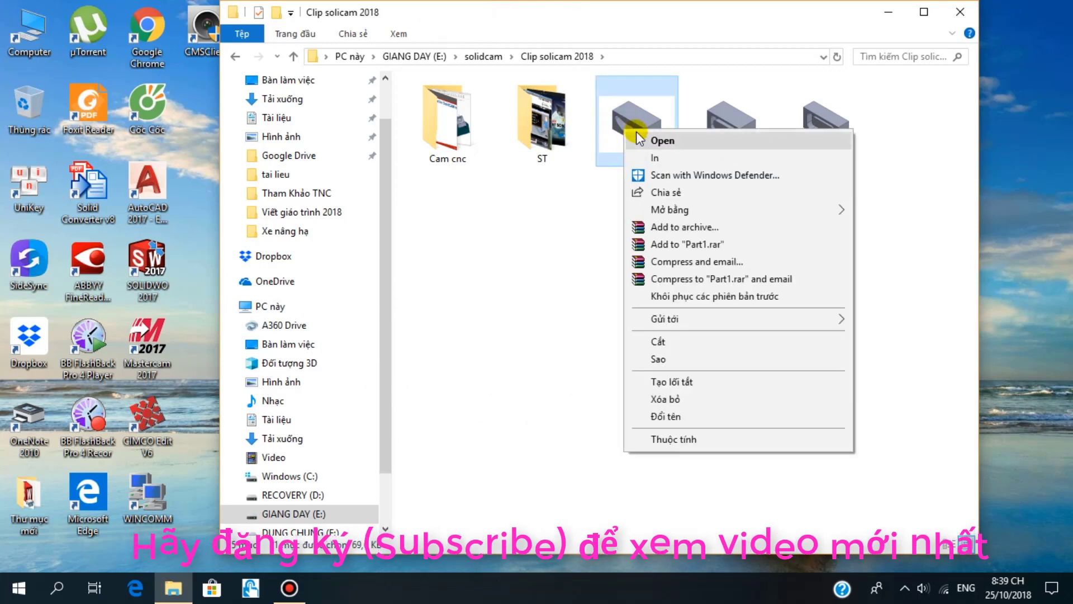
{"action": "left_click", "coordinate": [649, 140]}
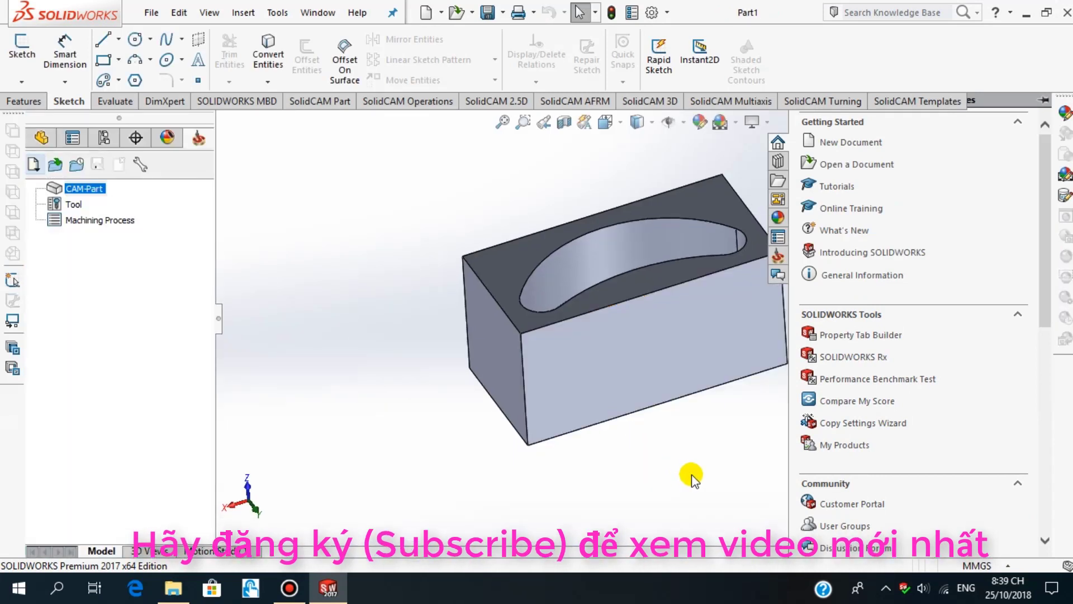
Orbit the block to inspect its curved pocket and show the SolidCAM New part choices.
{"action": "mouse_move", "coordinate": [693, 478]}
{"action": "middle_mouse_down"}
{"action": "mouse_move", "coordinate": [665, 306]}
{"action": "mouse_move", "coordinate": [643, 247]}
{"action": "mouse_move", "coordinate": [615, 304]}
{"action": "mouse_move", "coordinate": [689, 314]}
{"action": "mouse_move", "coordinate": [702, 364]}
{"action": "mouse_move", "coordinate": [652, 218]}
{"action": "mouse_move", "coordinate": [653, 314]}
{"action": "mouse_move", "coordinate": [670, 371]}
{"action": "mouse_move", "coordinate": [743, 335]}
{"action": "mouse_move", "coordinate": [714, 412]}
{"action": "mouse_move", "coordinate": [750, 271]}
{"action": "mouse_move", "coordinate": [810, 388]}
{"action": "middle_mouse_up"}
{"action": "mouse_move", "coordinate": [625, 382]}
{"action": "middle_mouse_down"}
{"action": "mouse_move", "coordinate": [616, 307]}
{"action": "mouse_move", "coordinate": [570, 437]}
{"action": "mouse_move", "coordinate": [620, 398]}
{"action": "mouse_move", "coordinate": [599, 290]}
{"action": "mouse_move", "coordinate": [568, 395]}
{"action": "mouse_move", "coordinate": [598, 336]}
{"action": "mouse_move", "coordinate": [568, 280]}
{"action": "mouse_move", "coordinate": [585, 269]}
{"action": "middle_mouse_up"}
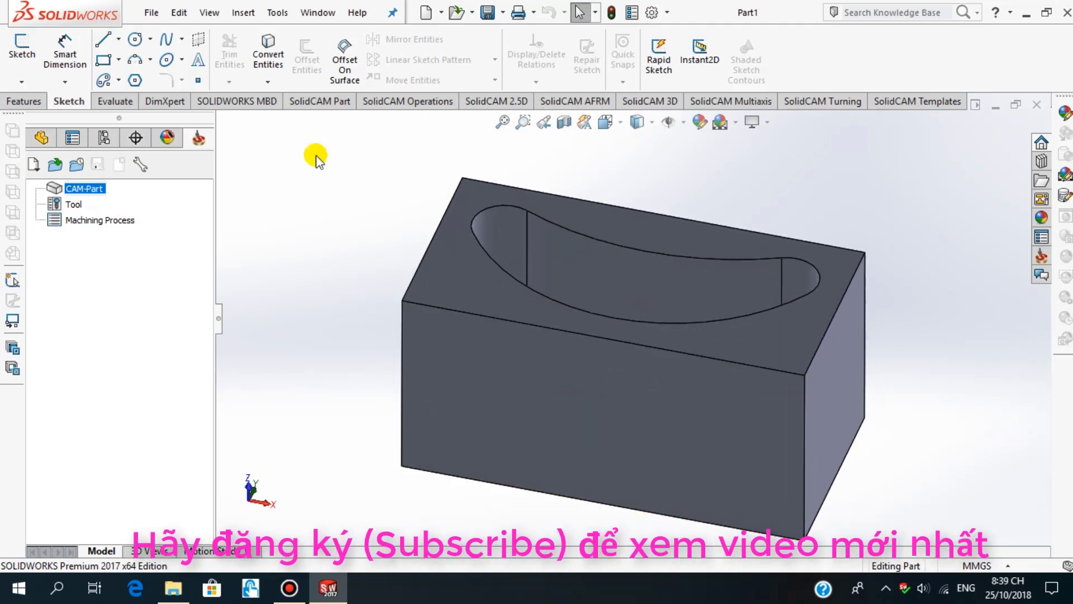
{"action": "left_click", "coordinate": [277, 12]}
{"action": "mouse_move", "coordinate": [309, 87]}
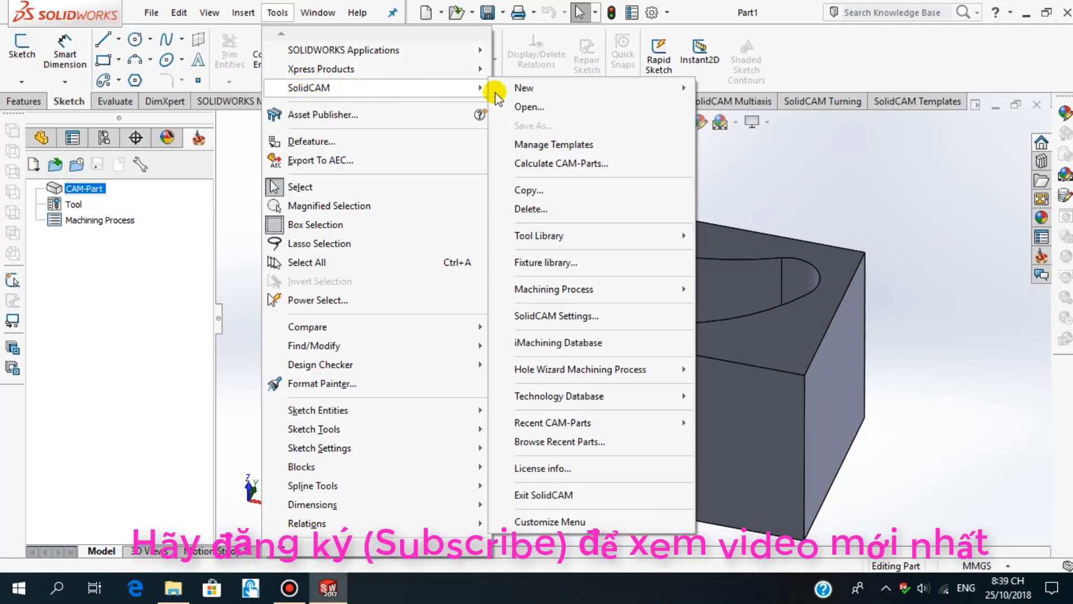
{"action": "mouse_move", "coordinate": [525, 87]}
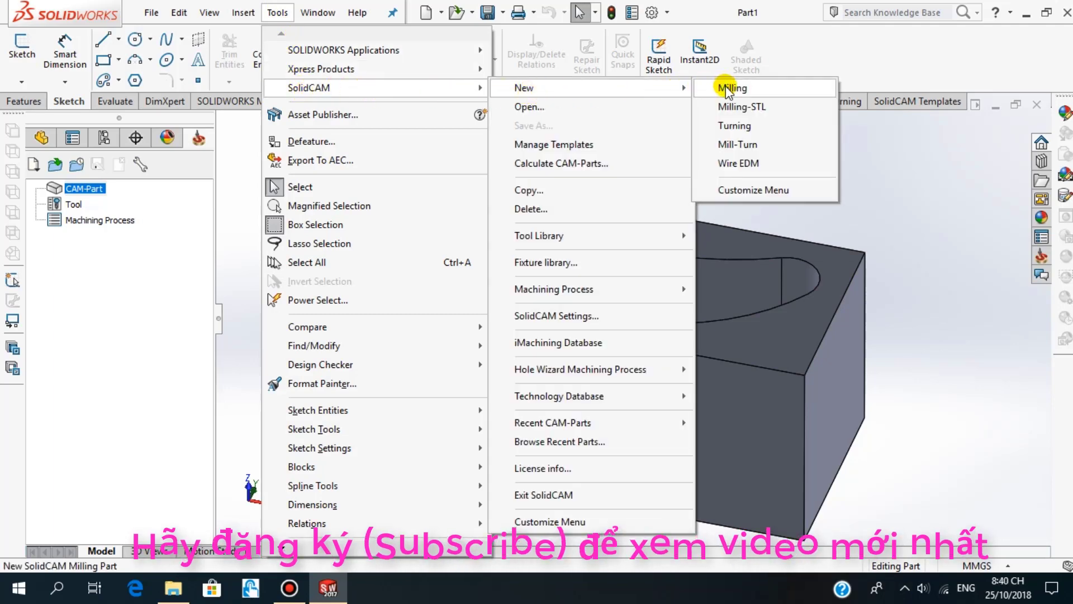
Create a Milling CAM-Part for PART1 with default gMilling_3x machine, stock and target.
{"action": "left_click", "coordinate": [727, 89]}
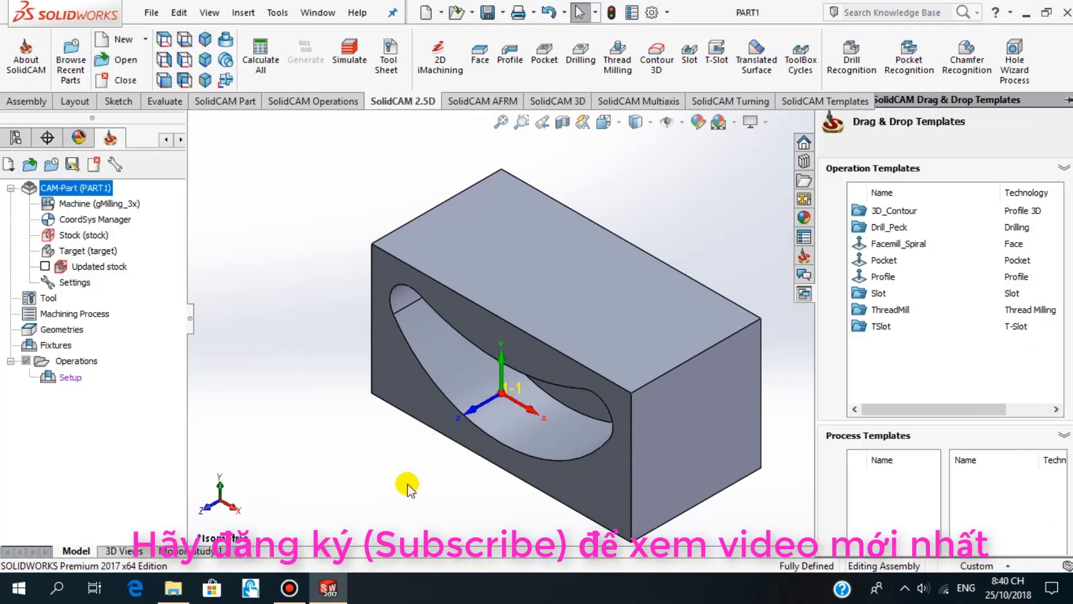
{"action": "left_click", "coordinate": [363, 459]}
{"action": "middle_click_drag", "start_coordinate": [490, 475], "coordinate": [526, 314]}
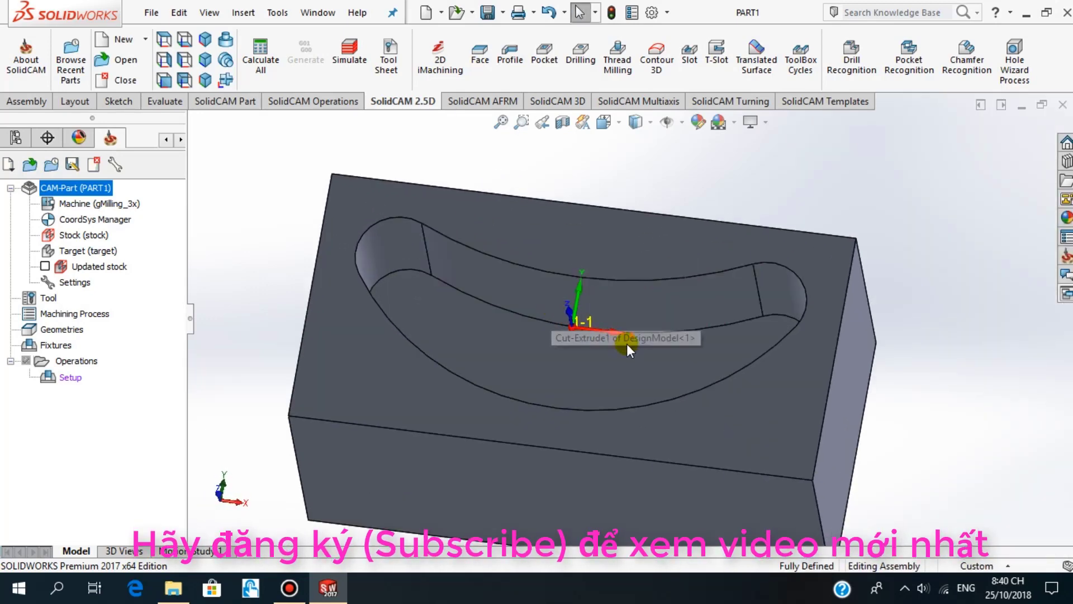
{"action": "mouse_move", "coordinate": [626, 344]}
{"action": "middle_mouse_down"}
{"action": "mouse_move", "coordinate": [593, 423]}
{"action": "mouse_move", "coordinate": [624, 211]}
{"action": "mouse_move", "coordinate": [627, 247]}
{"action": "mouse_move", "coordinate": [584, 258]}
{"action": "middle_mouse_up"}
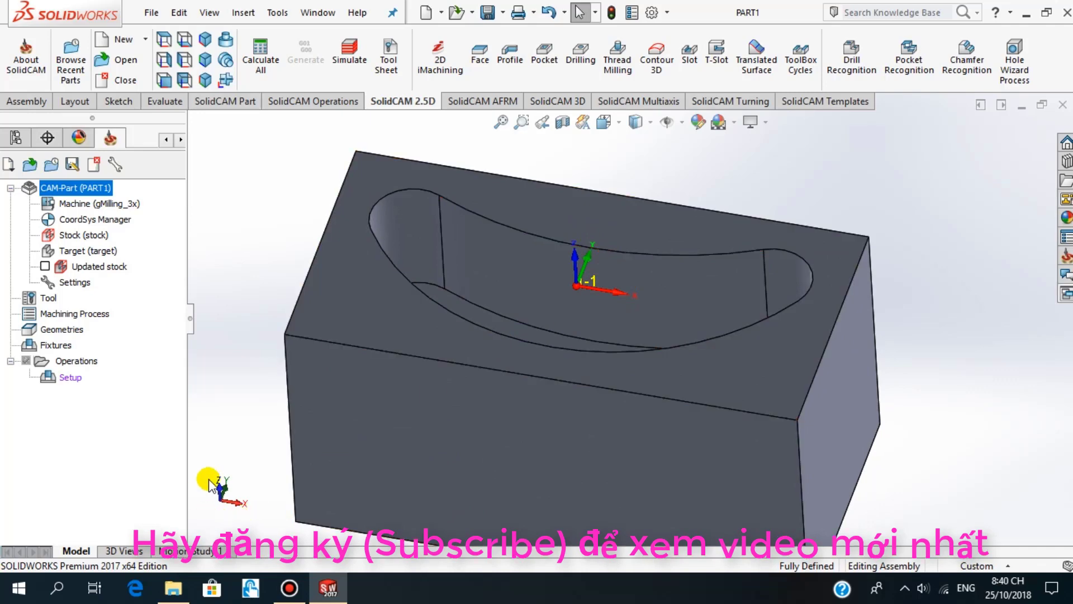
{"action": "left_click", "coordinate": [553, 319]}
{"action": "mouse_move", "coordinate": [553, 320]}
{"action": "middle_mouse_down"}
{"action": "mouse_move", "coordinate": [573, 297]}
{"action": "mouse_move", "coordinate": [557, 296]}
{"action": "middle_mouse_up"}
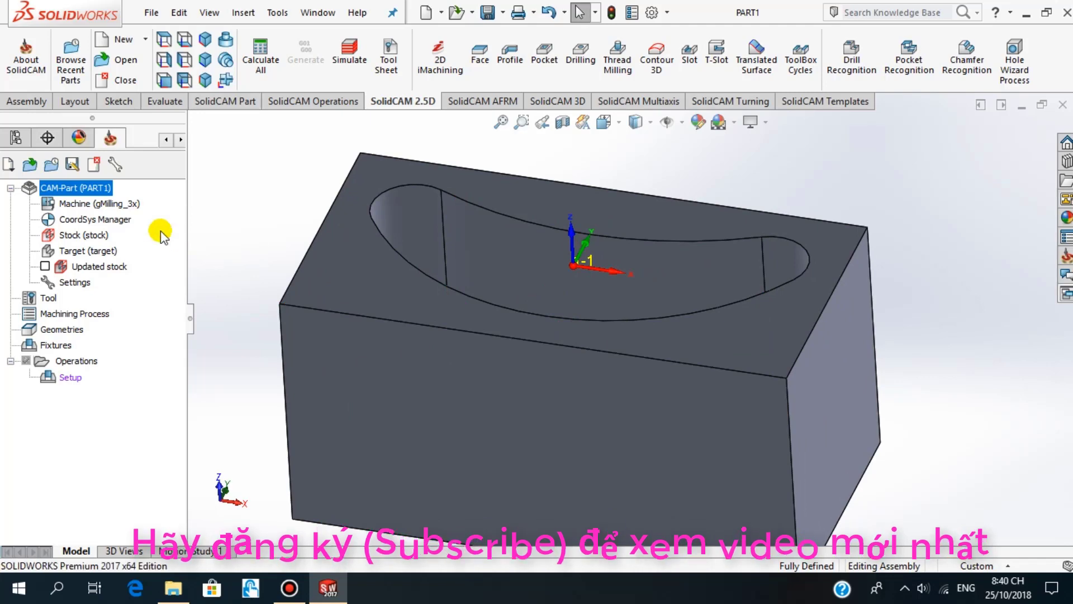
{"action": "right_click", "coordinate": [93, 190]}
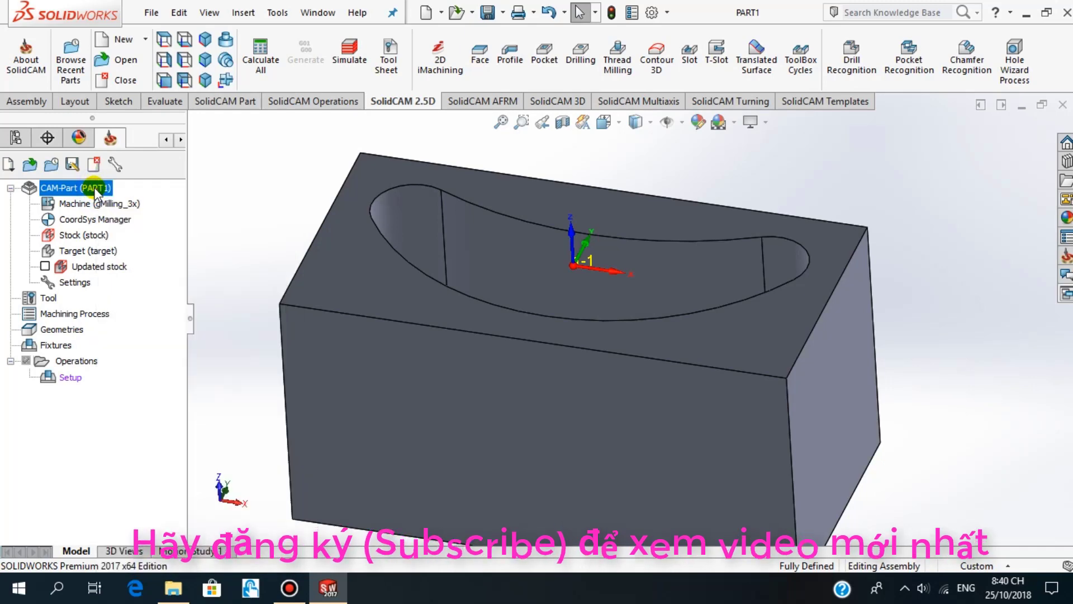
Open the CAM-Part Definition and bring up its Stock box settings.
{"action": "right_click", "coordinate": [95, 185]}
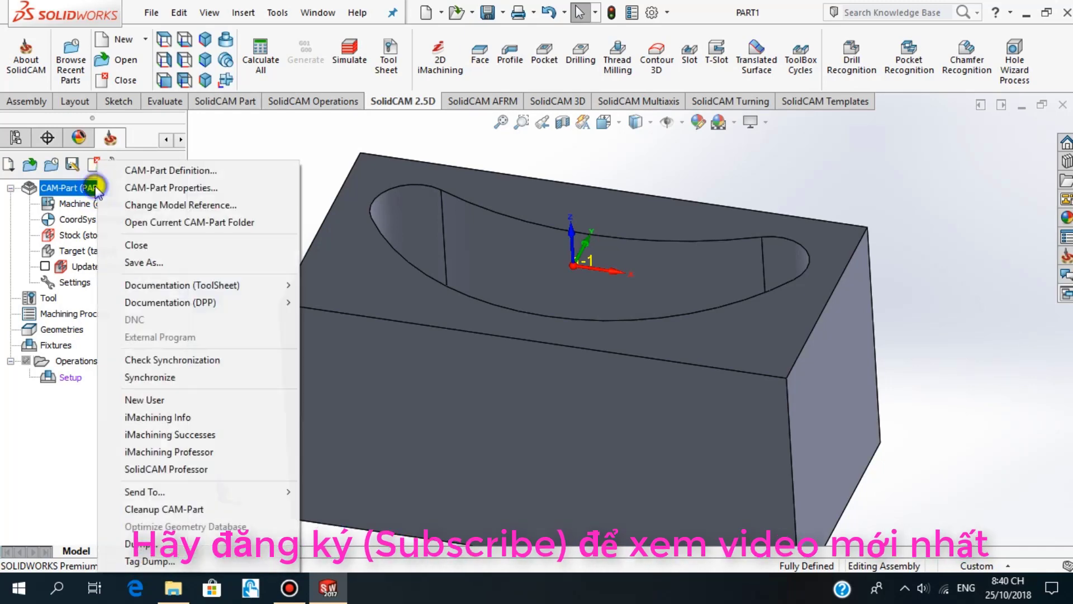
{"action": "left_click", "coordinate": [222, 171]}
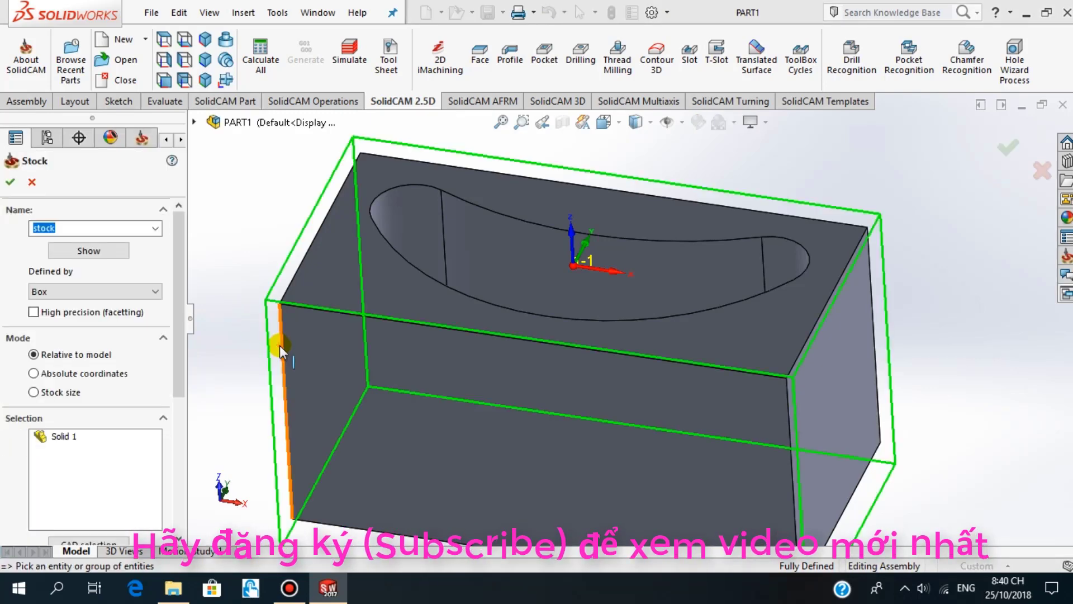
{"action": "mouse_move", "coordinate": [575, 443]}
{"action": "middle_mouse_down"}
{"action": "mouse_move", "coordinate": [558, 402]}
{"action": "mouse_move", "coordinate": [557, 426]}
{"action": "mouse_move", "coordinate": [539, 451]}
{"action": "mouse_move", "coordinate": [501, 424]}
{"action": "mouse_move", "coordinate": [548, 376]}
{"action": "mouse_move", "coordinate": [558, 396]}
{"action": "mouse_move", "coordinate": [568, 360]}
{"action": "mouse_move", "coordinate": [559, 369]}
{"action": "mouse_move", "coordinate": [555, 314]}
{"action": "mouse_move", "coordinate": [565, 319]}
{"action": "middle_mouse_up"}
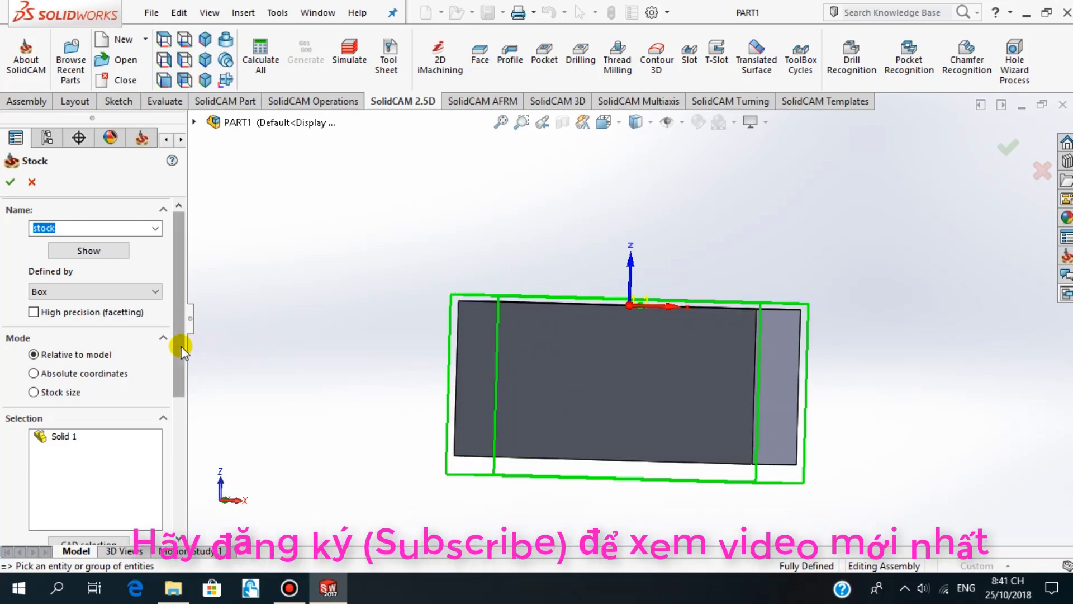
{"action": "left_click_drag", "start_coordinate": [182, 346], "coordinate": [190, 489]}
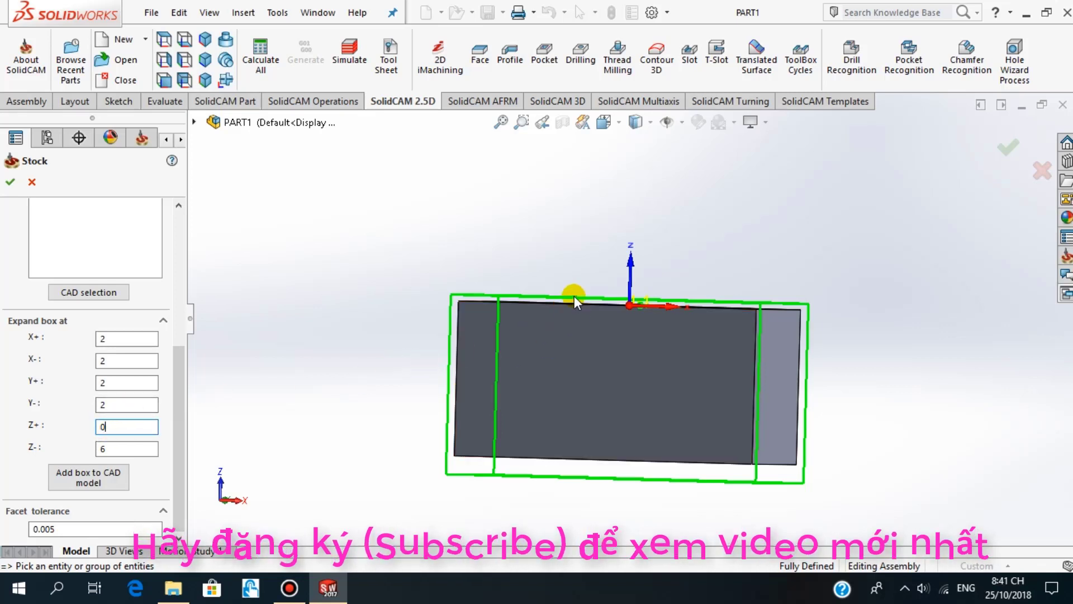
{"action": "scroll", "coordinate": [575, 298], "scroll_direction": "down", "scroll_amount": 1}
{"action": "scroll", "coordinate": [580, 300], "scroll_direction": "down", "scroll_amount": 1}
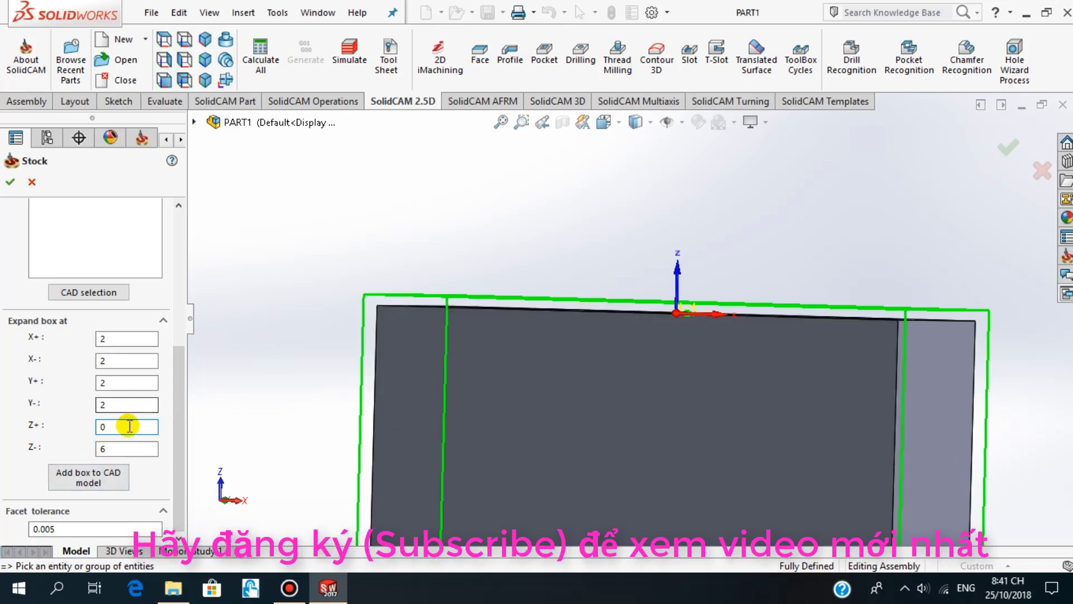
Expand the stock box X±2, Y±2, Z+ 0, Z- 6, add it to the CAD model and confirm.
{"action": "left_click", "coordinate": [130, 445]}
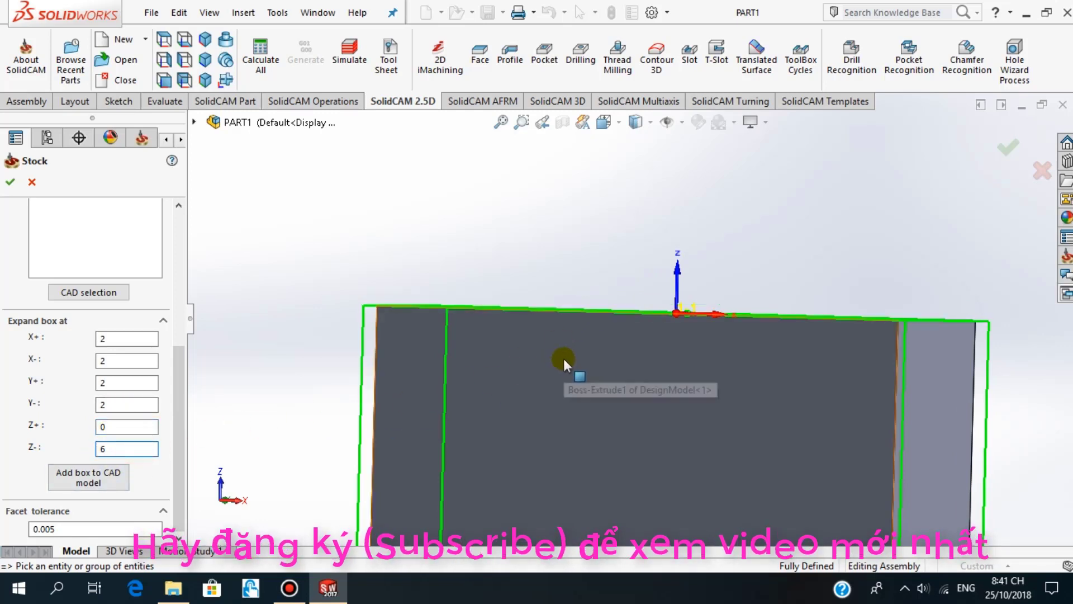
{"action": "scroll", "coordinate": [706, 321], "scroll_direction": "down", "scroll_amount": 1}
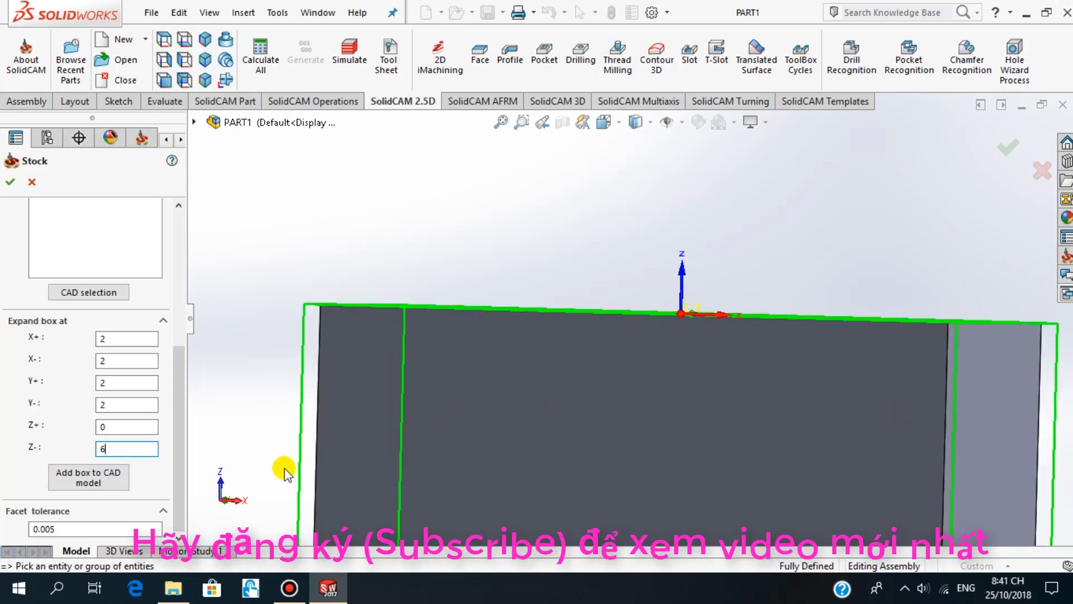
{"action": "scroll", "coordinate": [588, 466], "scroll_direction": "up", "scroll_amount": 3}
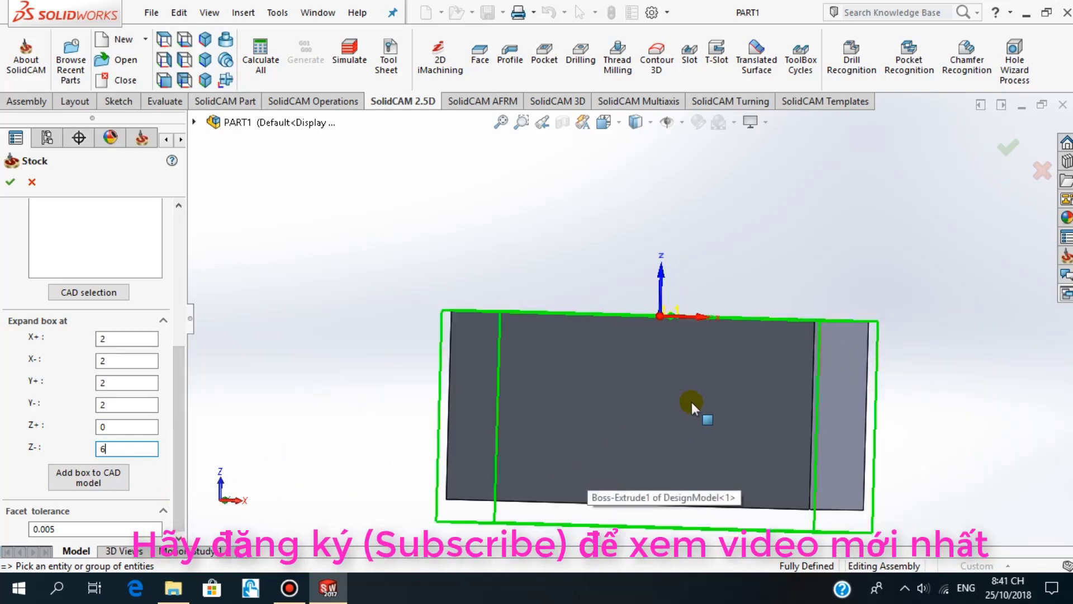
{"action": "middle_click_drag", "start_coordinate": [692, 401], "coordinate": [693, 458]}
{"action": "left_click", "coordinate": [95, 481]}
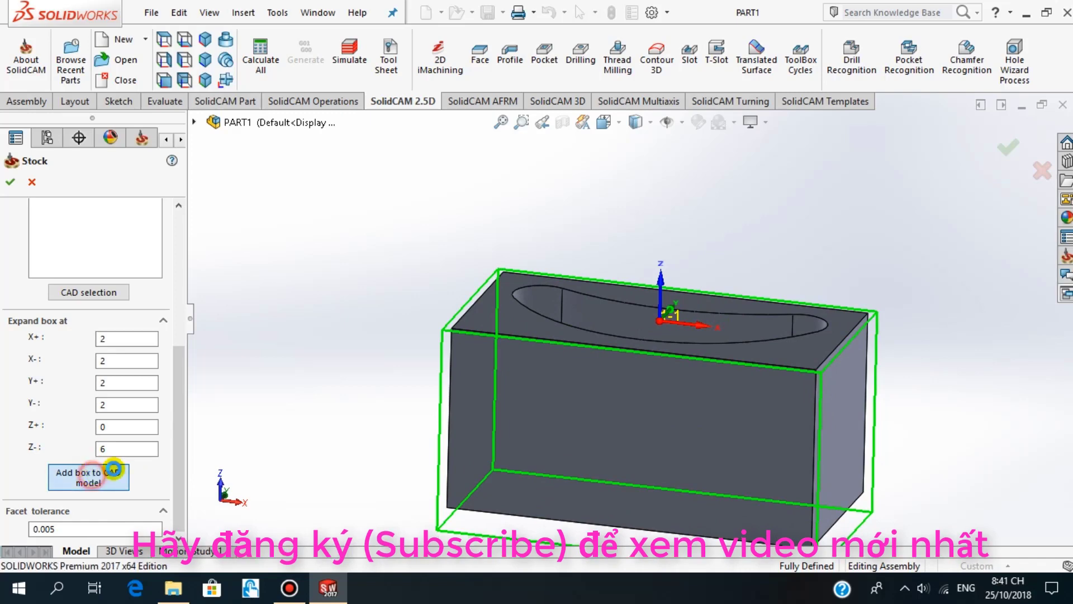
{"action": "mouse_move", "coordinate": [656, 386]}
{"action": "middle_mouse_down"}
{"action": "mouse_move", "coordinate": [635, 408]}
{"action": "mouse_move", "coordinate": [654, 335]}
{"action": "mouse_move", "coordinate": [656, 390]}
{"action": "mouse_move", "coordinate": [674, 369]}
{"action": "mouse_move", "coordinate": [671, 384]}
{"action": "mouse_move", "coordinate": [643, 366]}
{"action": "middle_mouse_up"}
{"action": "left_click", "coordinate": [10, 182]}
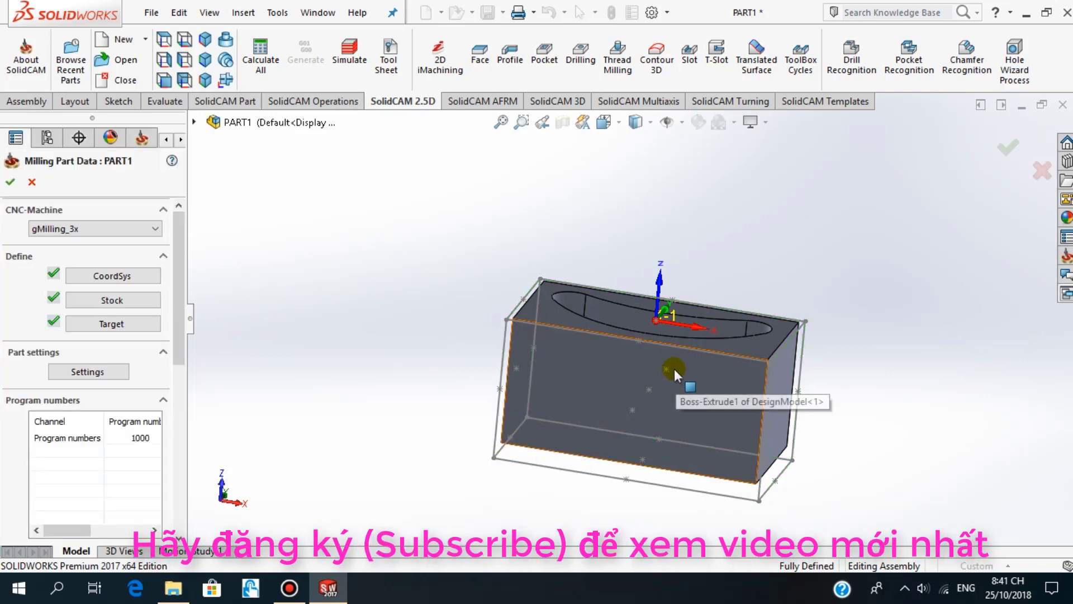
{"action": "mouse_move", "coordinate": [674, 369]}
{"action": "middle_mouse_down"}
{"action": "mouse_move", "coordinate": [654, 374]}
{"action": "mouse_move", "coordinate": [607, 440]}
{"action": "mouse_move", "coordinate": [666, 314]}
{"action": "mouse_move", "coordinate": [659, 302]}
{"action": "mouse_move", "coordinate": [677, 304]}
{"action": "mouse_move", "coordinate": [645, 315]}
{"action": "mouse_move", "coordinate": [643, 403]}
{"action": "middle_mouse_up"}
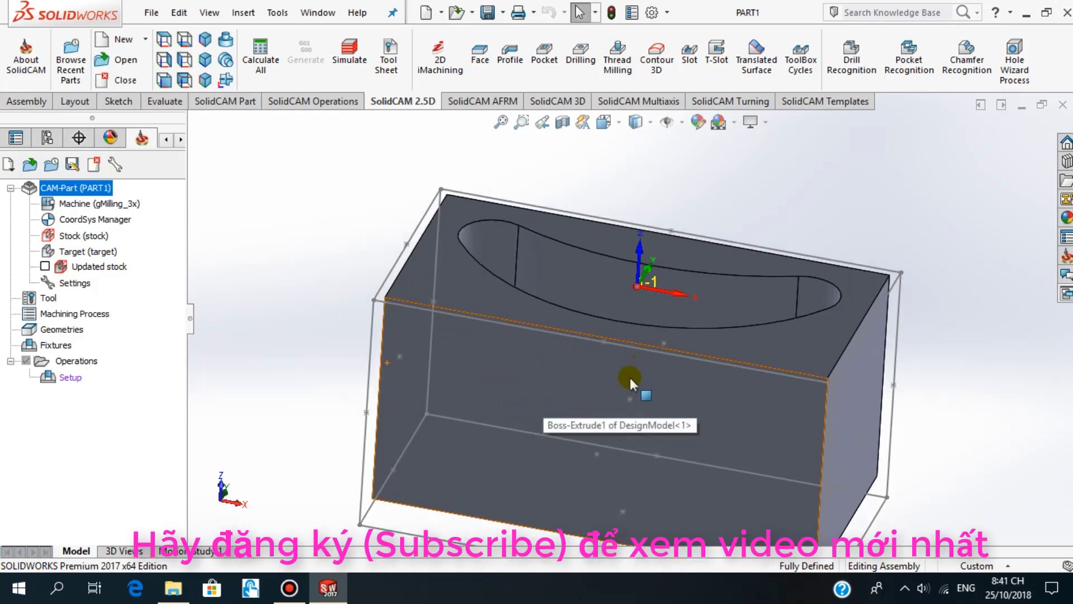
Chain the pocket outline edges as the 'contour' geometry and confirm it.
{"action": "mouse_move", "coordinate": [630, 377]}
{"action": "middle_mouse_down"}
{"action": "mouse_move", "coordinate": [621, 403]}
{"action": "mouse_move", "coordinate": [638, 431]}
{"action": "mouse_move", "coordinate": [618, 376]}
{"action": "mouse_move", "coordinate": [619, 398]}
{"action": "middle_mouse_up"}
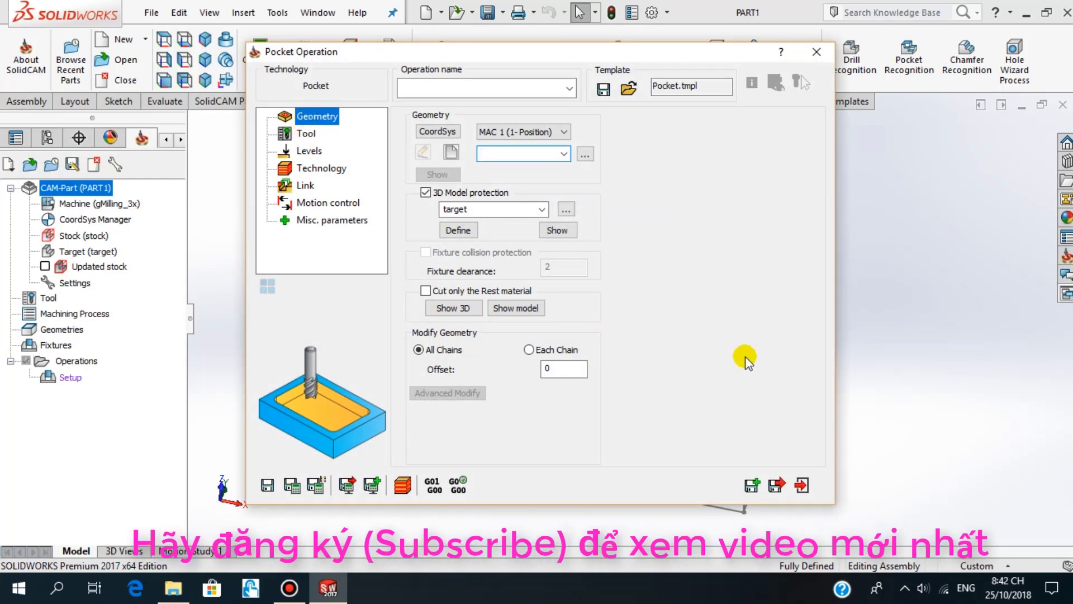
{"action": "left_click", "coordinate": [451, 152]}
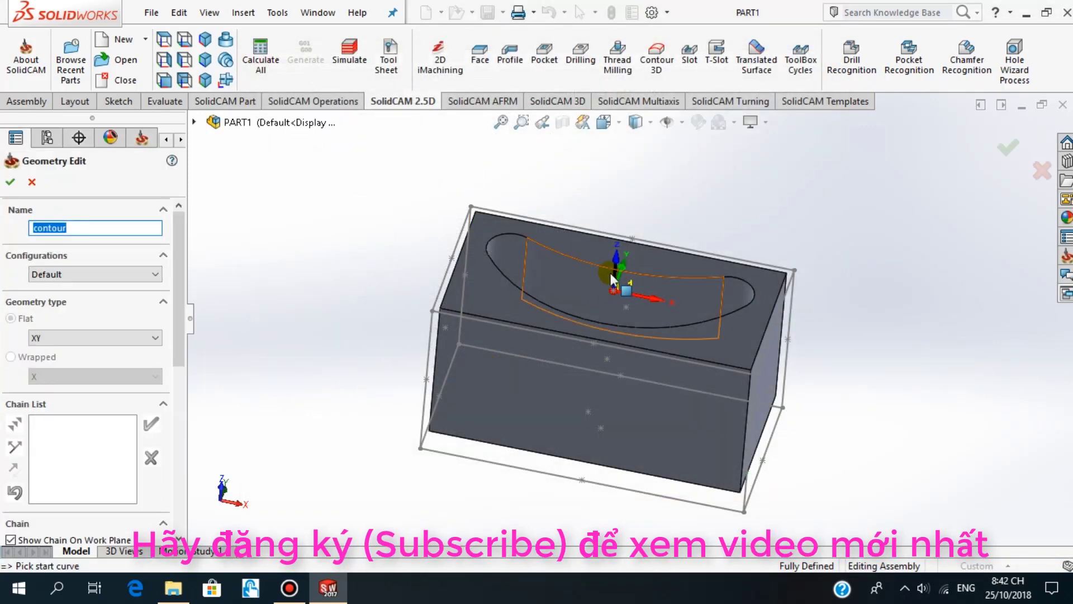
{"action": "middle_click_drag", "start_coordinate": [610, 271], "coordinate": [616, 275]}
{"action": "mouse_move", "coordinate": [540, 277]}
{"action": "middle_mouse_down"}
{"action": "mouse_move", "coordinate": [521, 360]}
{"action": "mouse_move", "coordinate": [557, 253]}
{"action": "middle_mouse_up"}
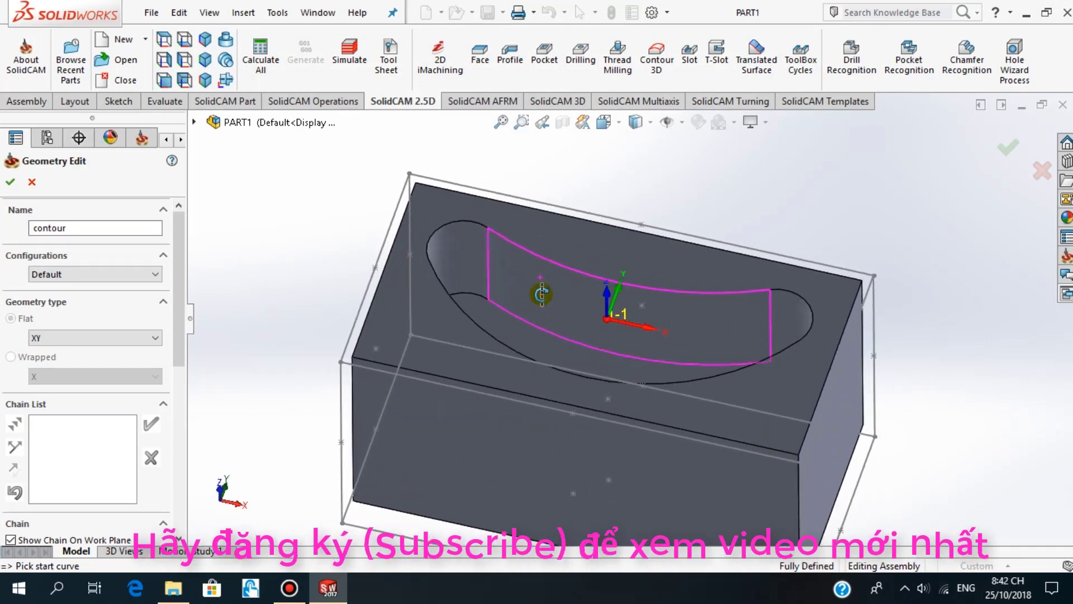
{"action": "left_click", "coordinate": [557, 253]}
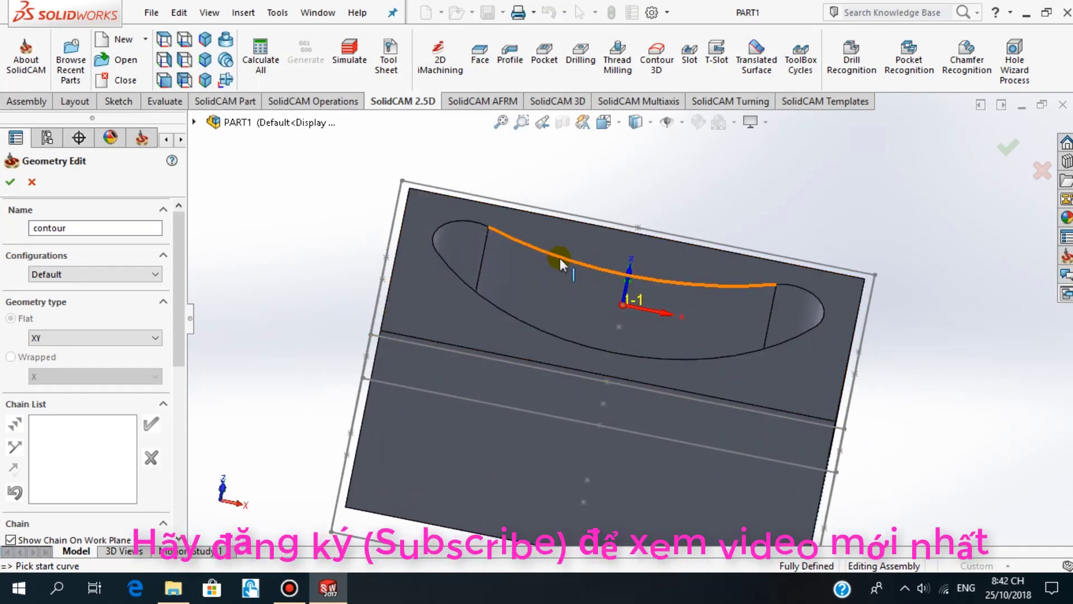
{"action": "left_click", "coordinate": [659, 354]}
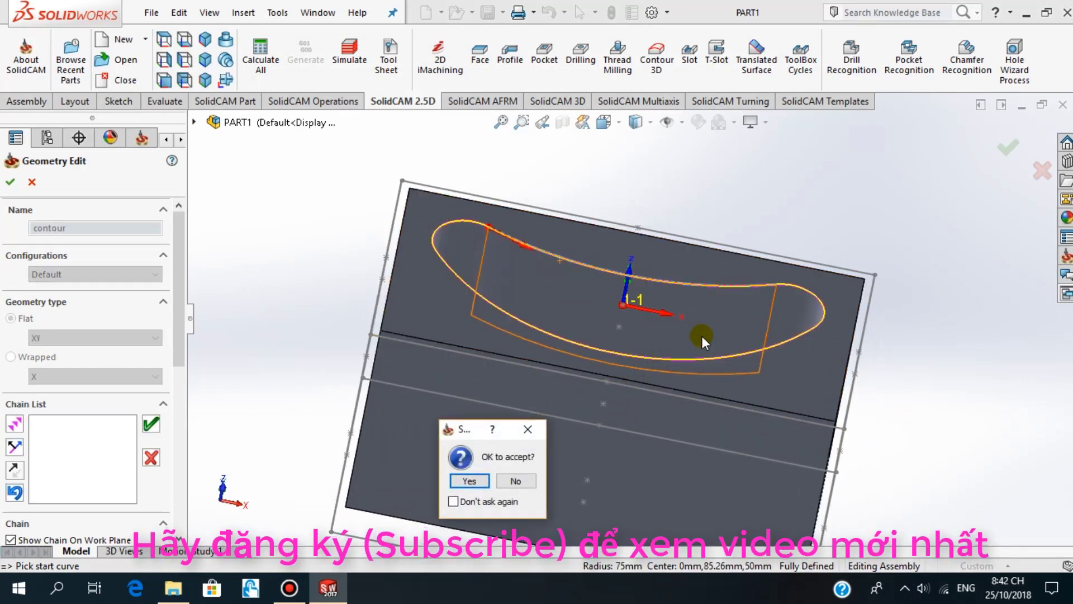
{"action": "left_click", "coordinate": [467, 482]}
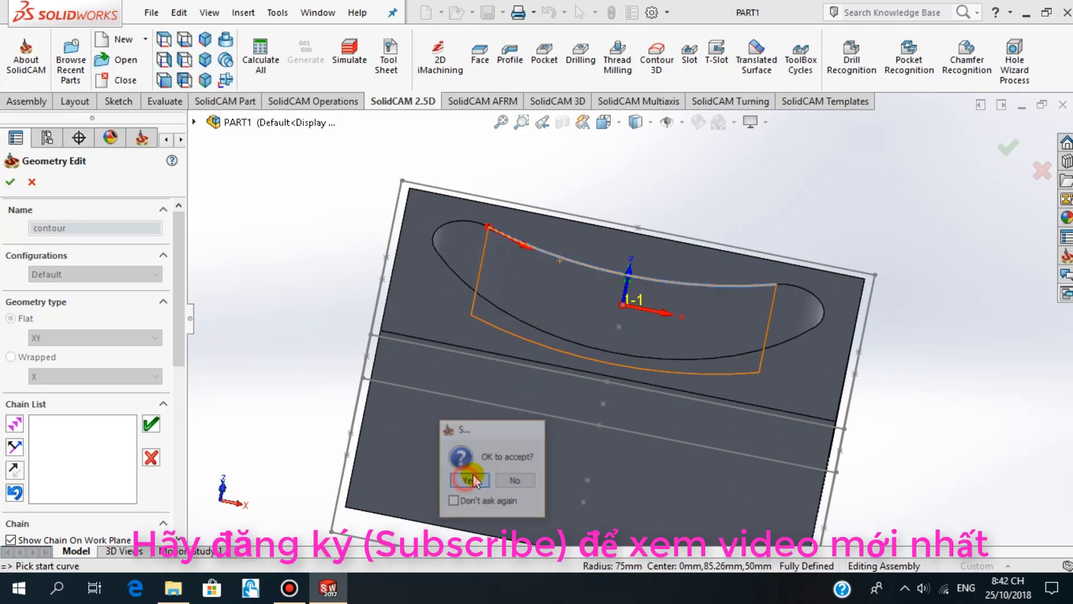
{"action": "mouse_move", "coordinate": [739, 323]}
{"action": "middle_mouse_down"}
{"action": "mouse_move", "coordinate": [715, 335]}
{"action": "mouse_move", "coordinate": [695, 374]}
{"action": "mouse_move", "coordinate": [733, 341]}
{"action": "mouse_move", "coordinate": [719, 359]}
{"action": "middle_mouse_up"}
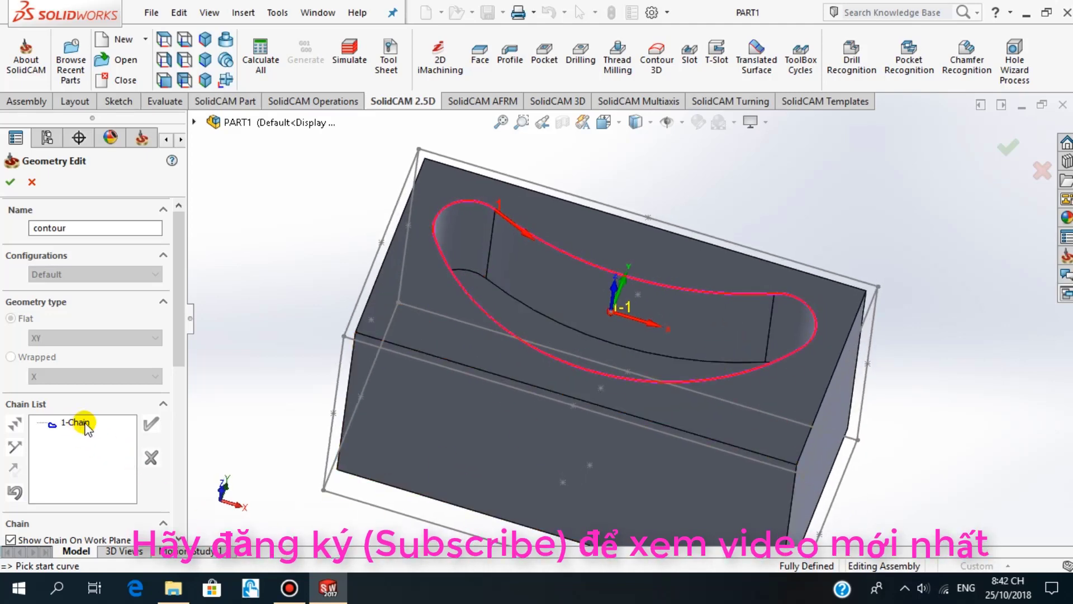
{"action": "left_click", "coordinate": [9, 183]}
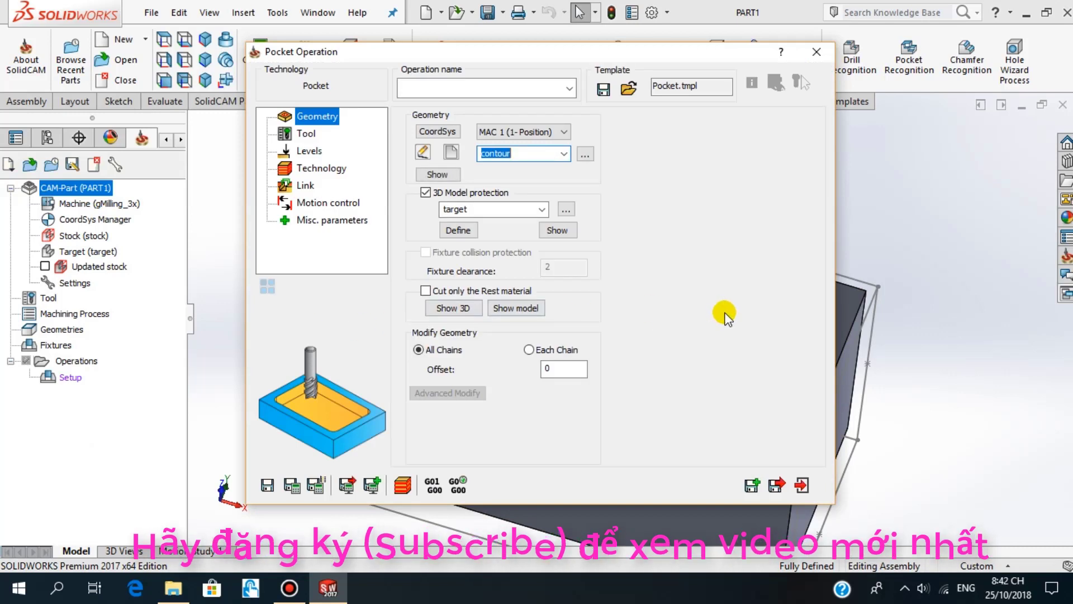
Add a new END MILL tool with 8 mm diameter and 4 flutes.
{"action": "left_click", "coordinate": [308, 136]}
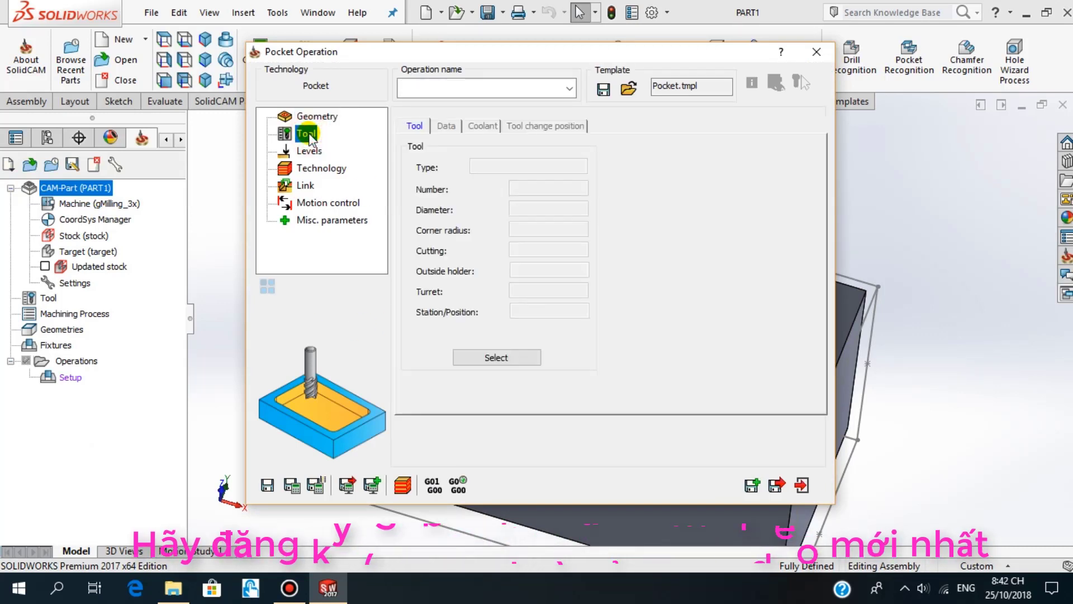
{"action": "left_click", "coordinate": [313, 116]}
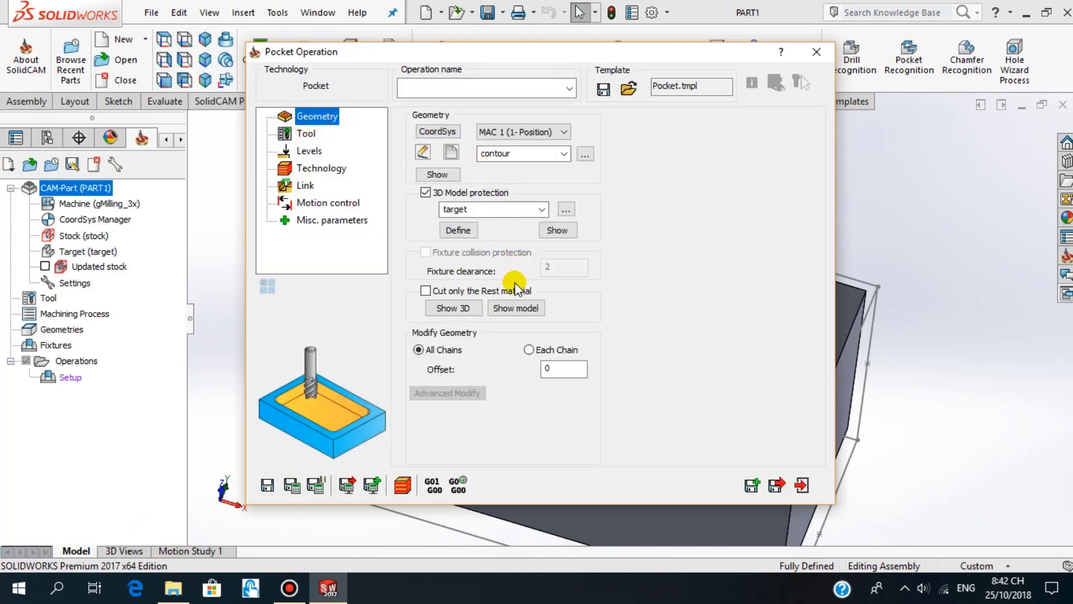
{"action": "left_click", "coordinate": [303, 136]}
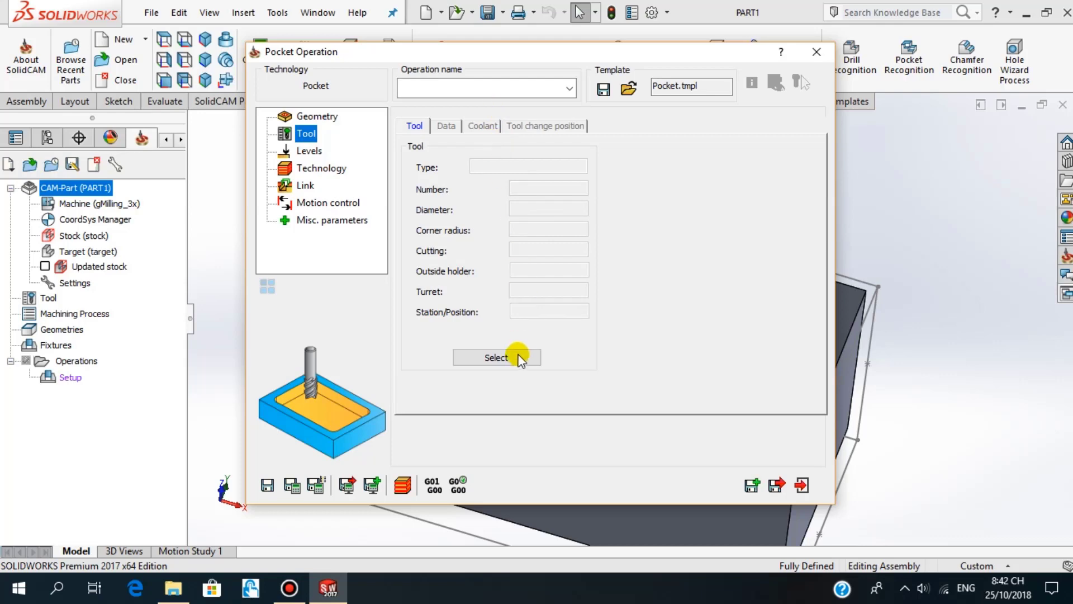
{"action": "left_click", "coordinate": [484, 360]}
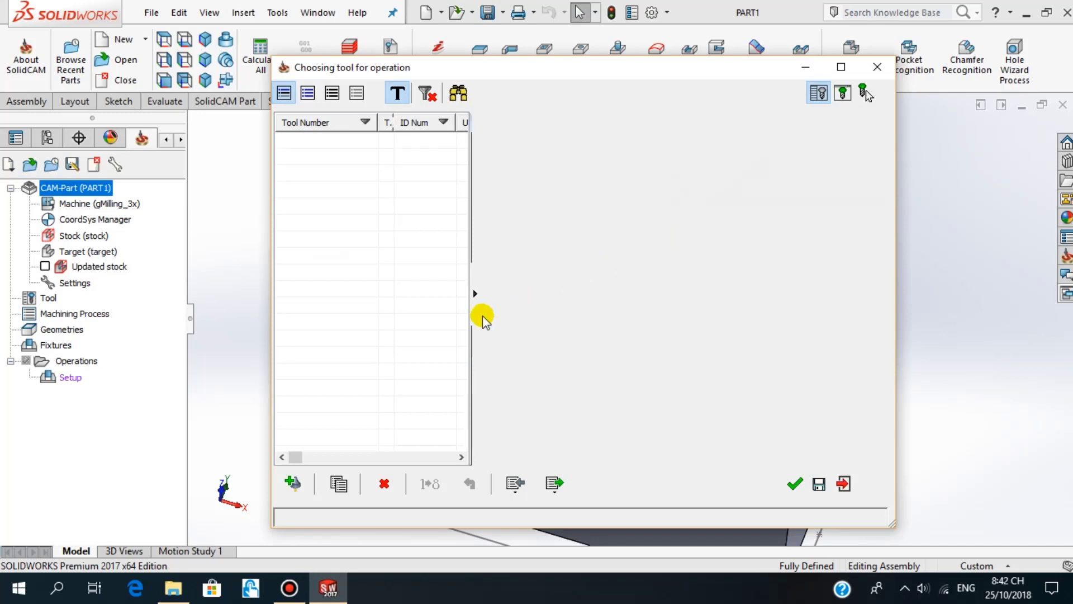
{"action": "left_click", "coordinate": [289, 482]}
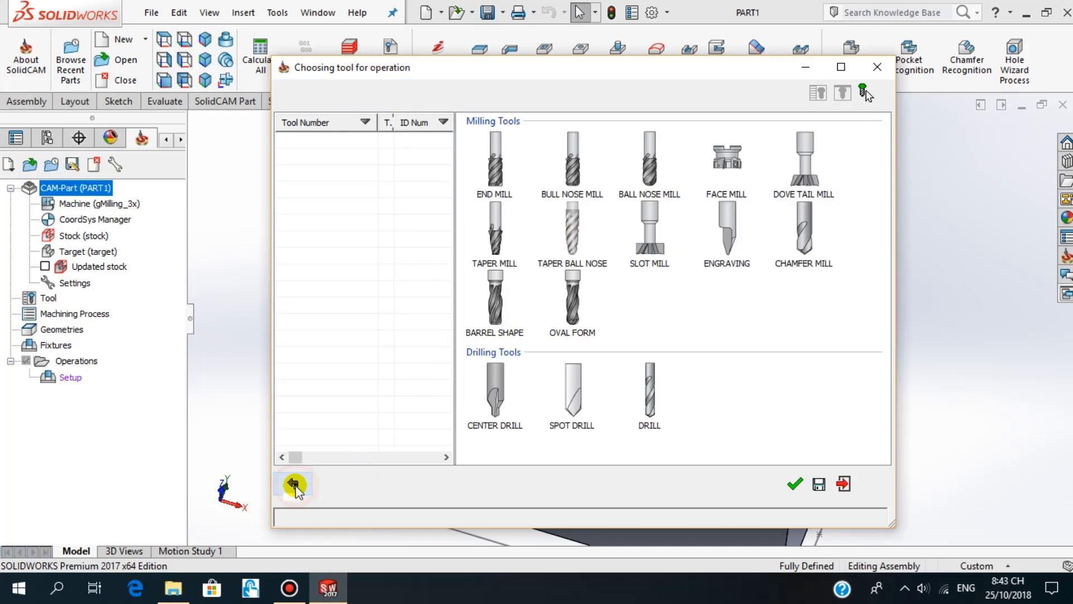
{"action": "left_click", "coordinate": [498, 159]}
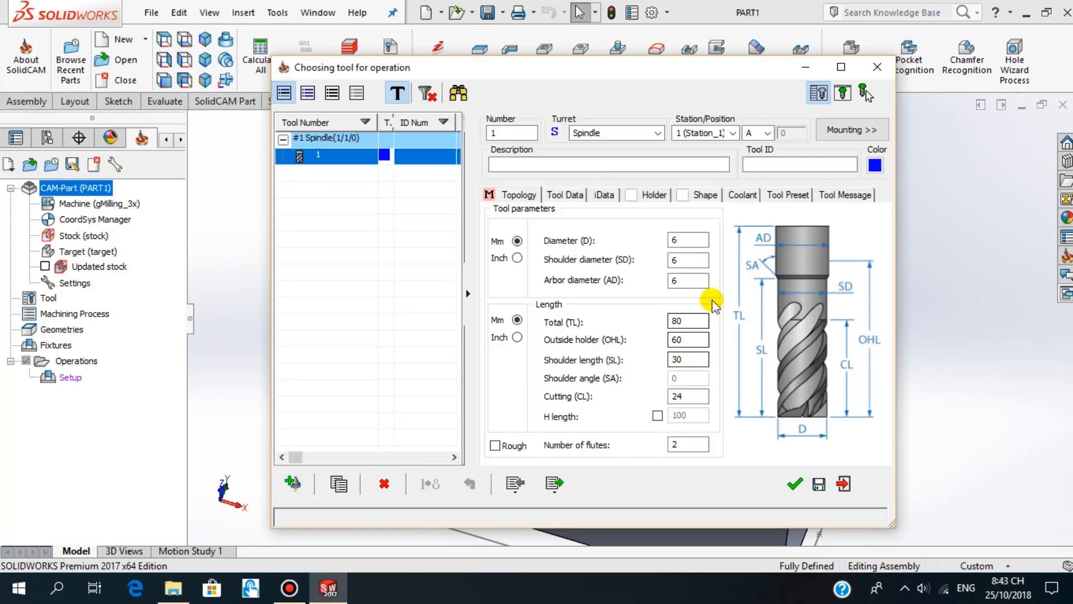
{"action": "left_click", "coordinate": [671, 239]}
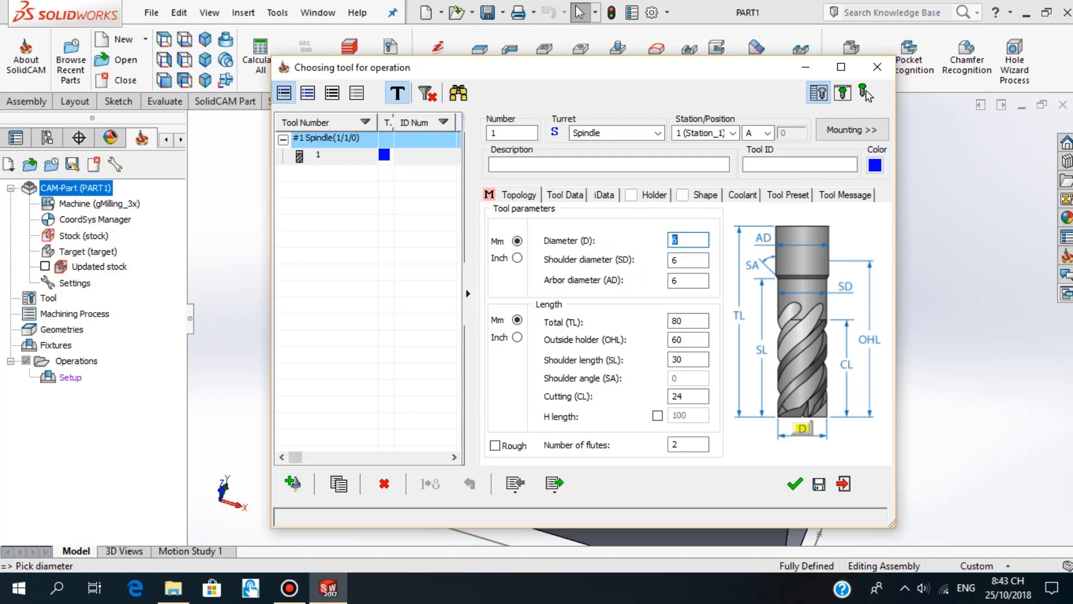
{"action": "type", "text": "8"}
{"action": "left_click", "coordinate": [689, 255]}
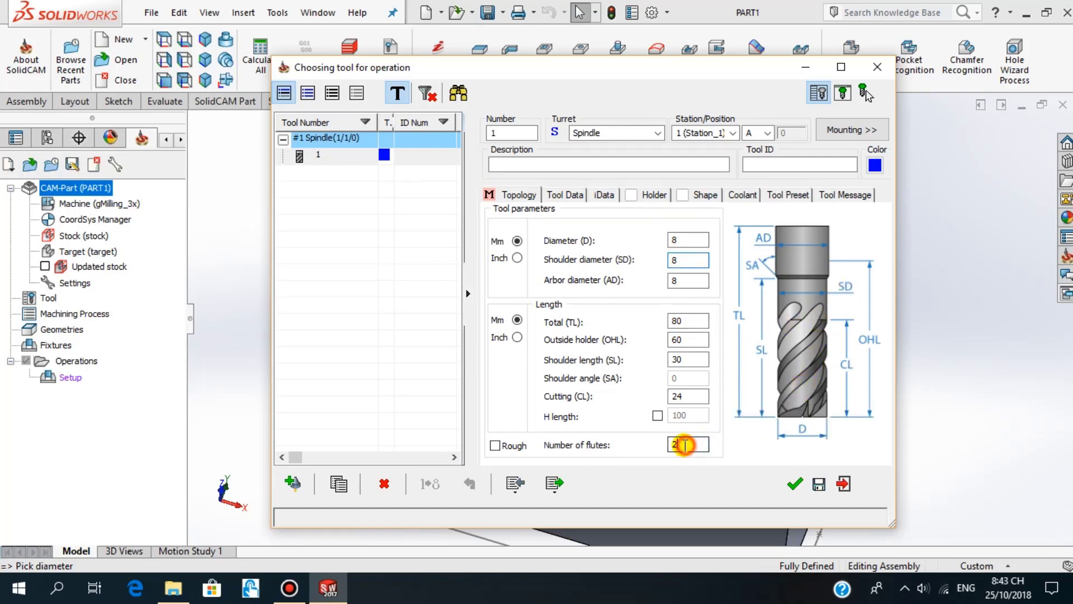
{"action": "double_click", "coordinate": [683, 444]}
{"action": "type", "text": "4"}
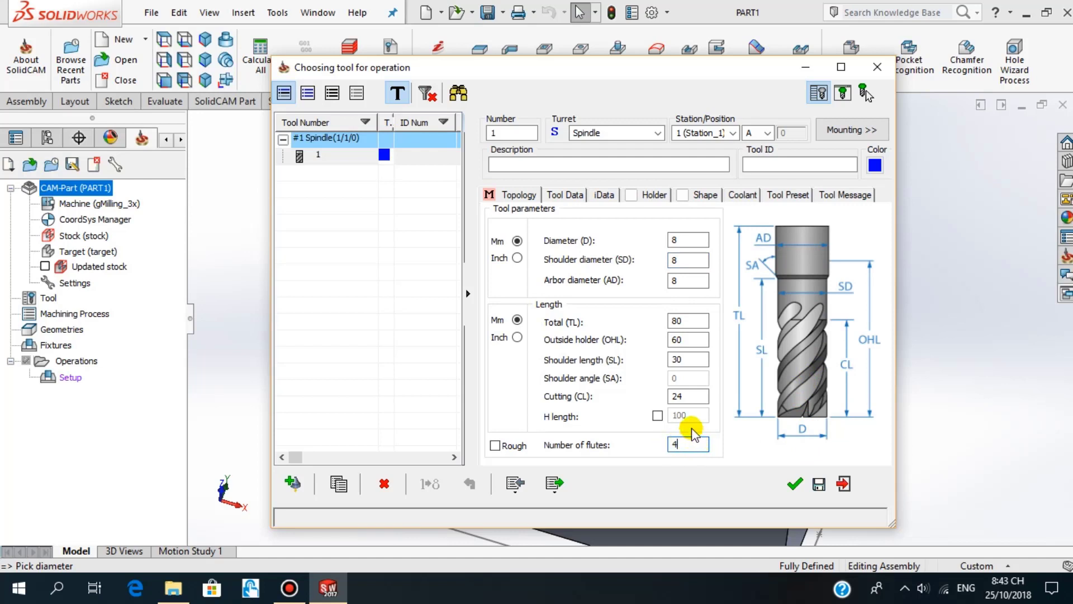
{"action": "left_click", "coordinate": [691, 395]}
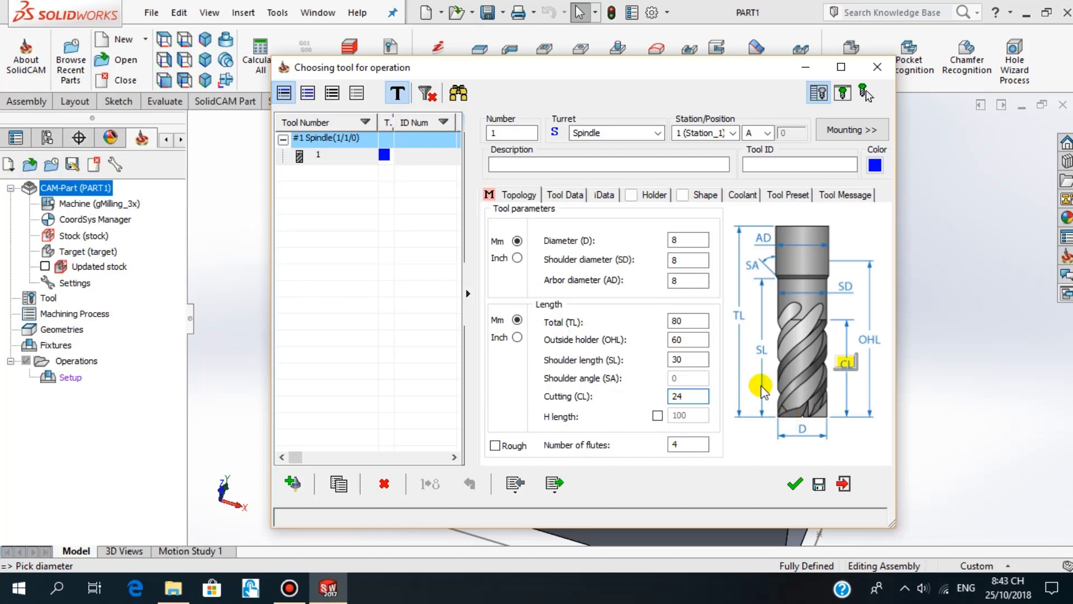
Set feed XY 800, finish feed 500, feed Z 200, spin 3000, and accept the tool.
{"action": "left_click", "coordinate": [565, 195]}
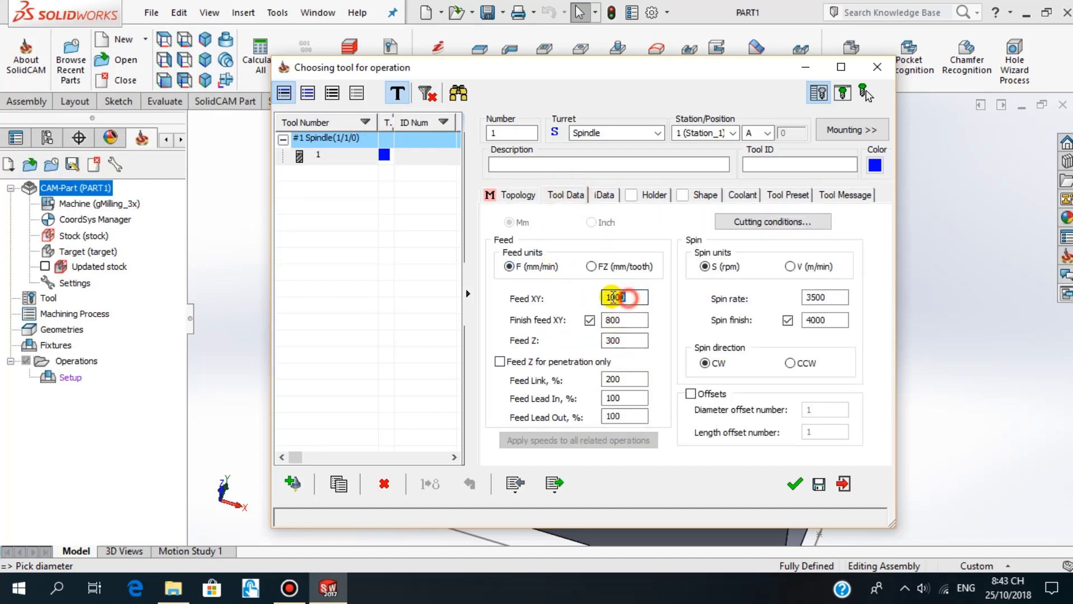
{"action": "left_click_drag", "start_coordinate": [638, 296], "coordinate": [604, 300]}
{"action": "type", "text": "800"}
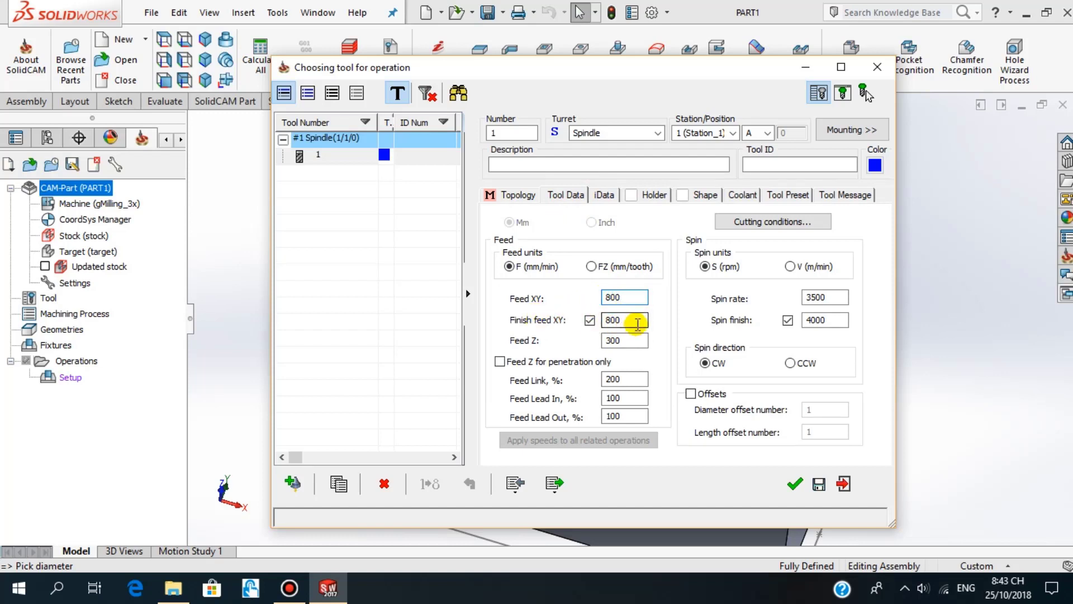
{"action": "left_click", "coordinate": [632, 319]}
{"action": "left_click_drag", "start_coordinate": [634, 319], "coordinate": [604, 319]}
{"action": "type", "text": "500"}
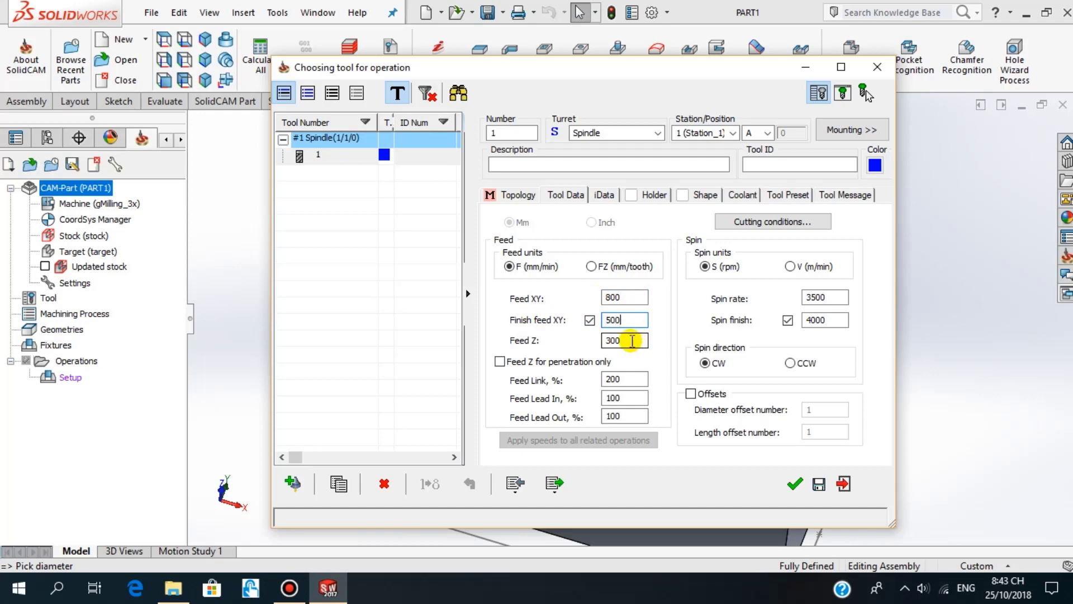
{"action": "double_click", "coordinate": [625, 340]}
{"action": "type", "text": "200"}
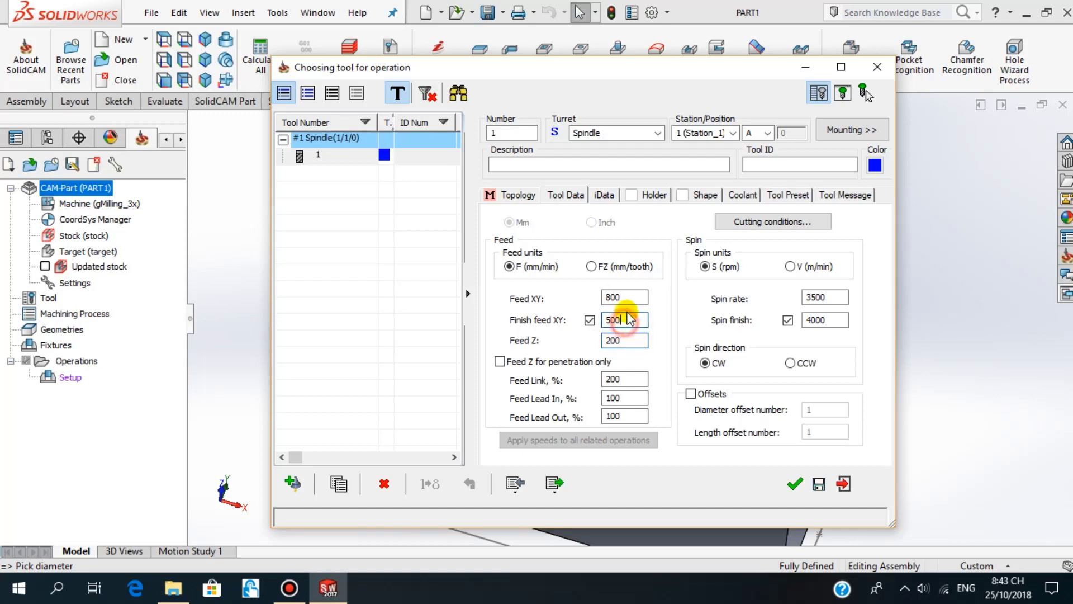
{"action": "left_click", "coordinate": [619, 296]}
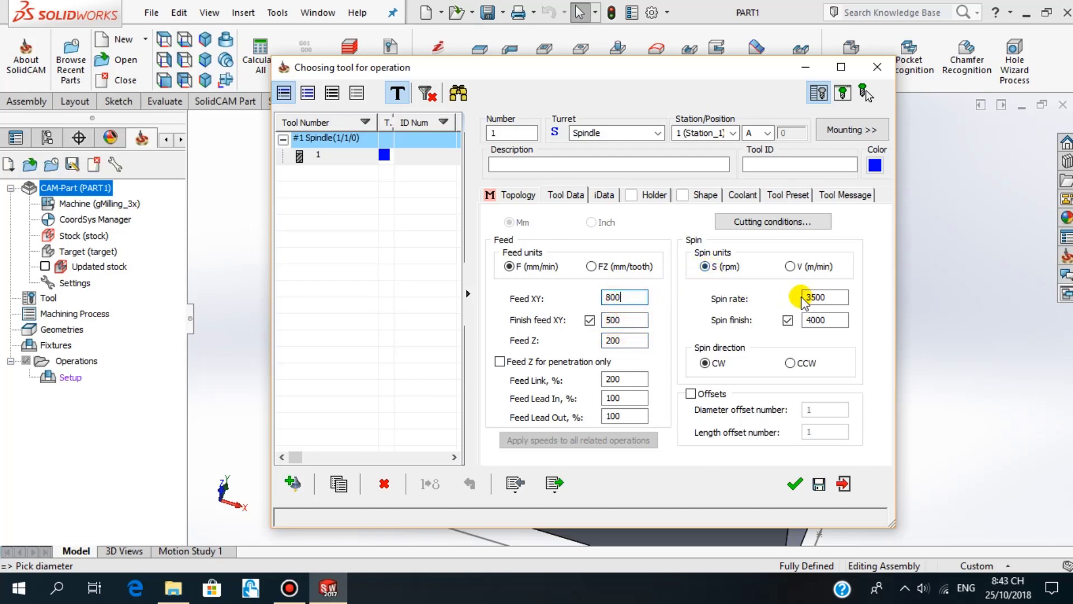
{"action": "left_click_drag", "start_coordinate": [841, 298], "coordinate": [805, 297]}
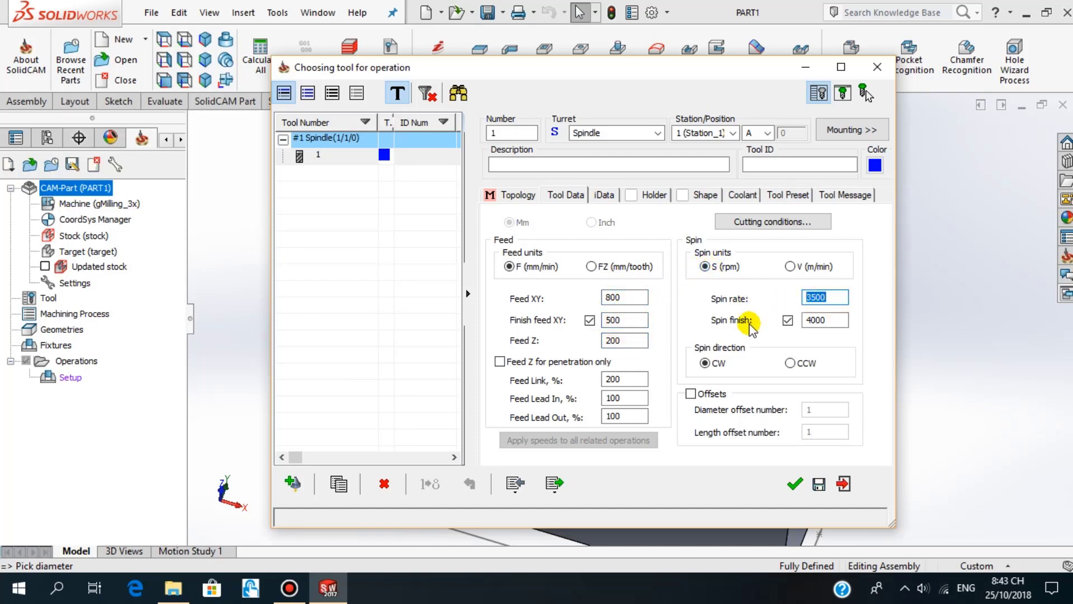
{"action": "type", "text": "3"}
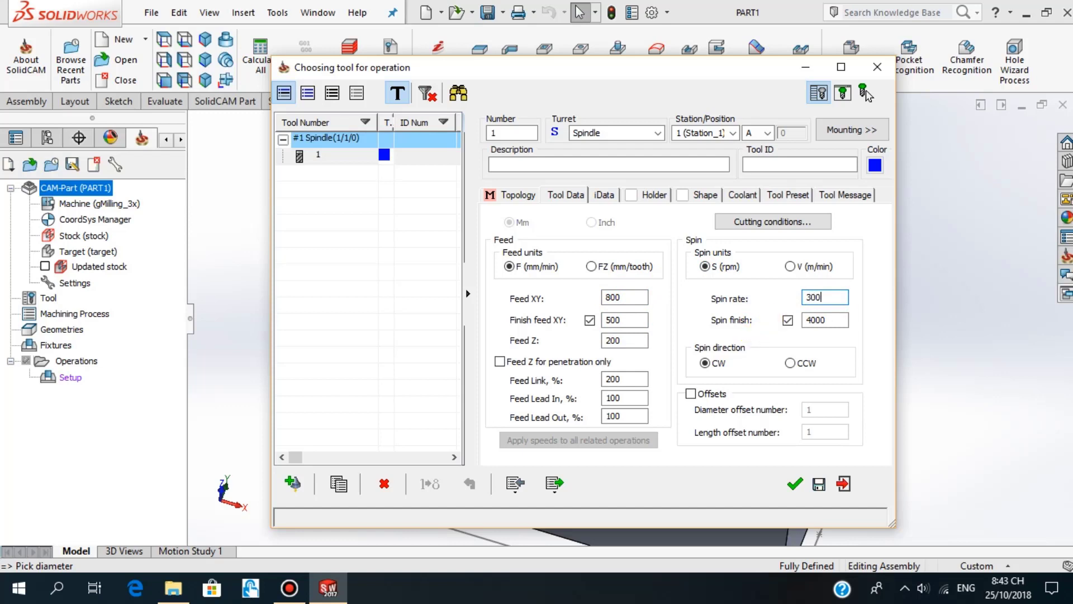
{"action": "type", "text": "0"}
{"action": "left_click", "coordinate": [813, 322]}
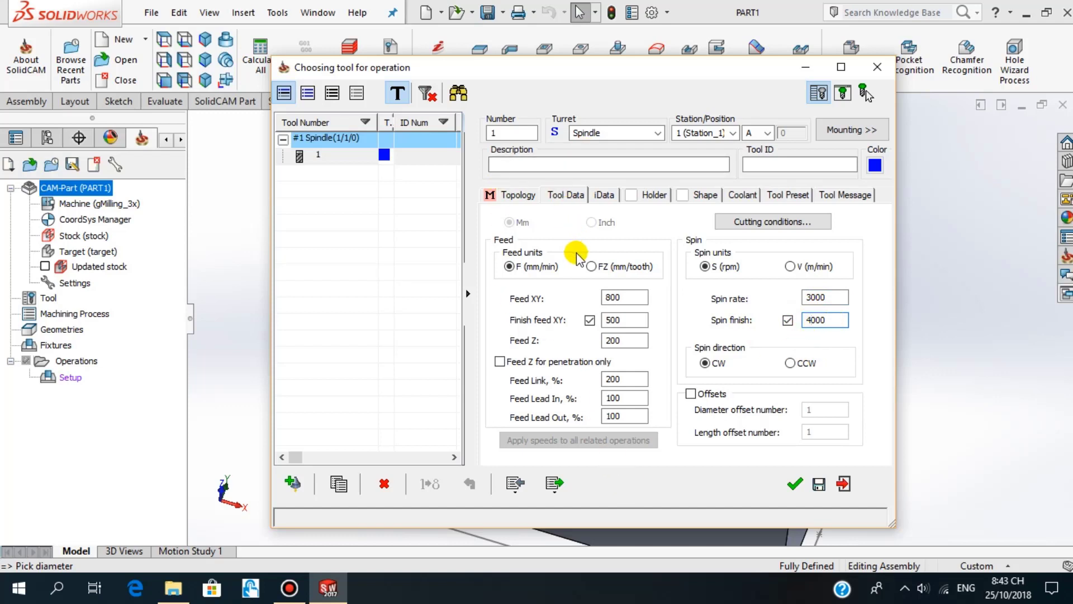
{"action": "left_click", "coordinate": [796, 483]}
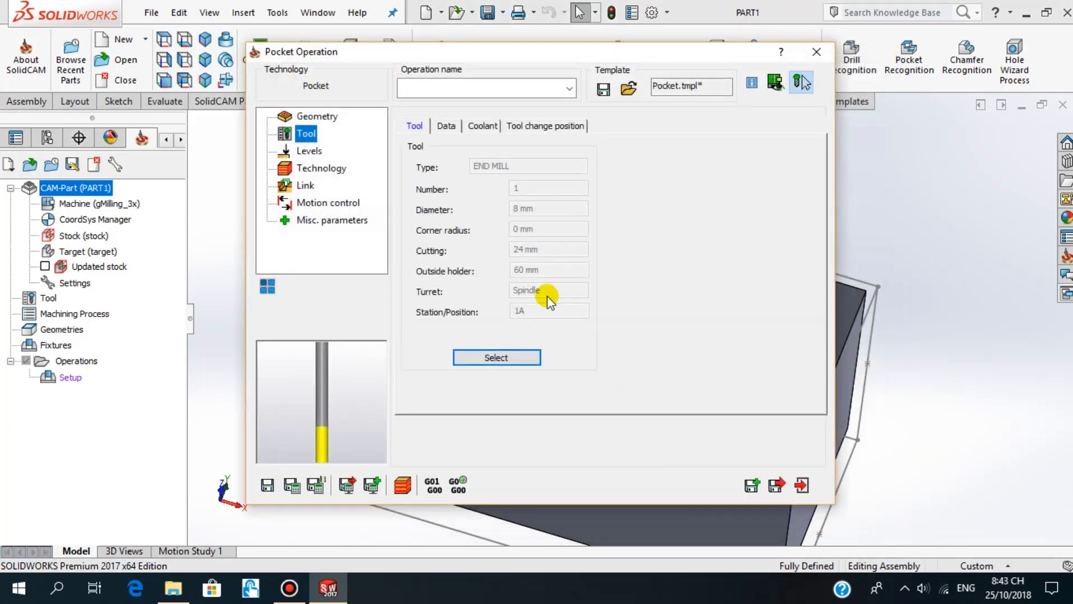
Set clearance 25, upper level 0 from the top face, and depth -25 from the pocket floor.
{"action": "left_click", "coordinate": [308, 151]}
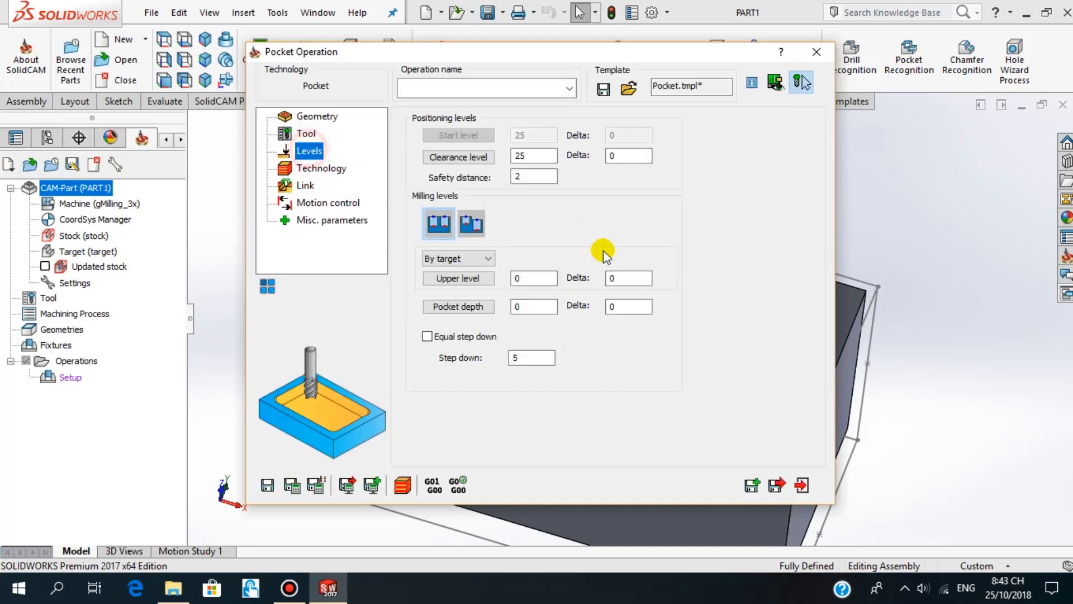
{"action": "left_click", "coordinate": [533, 157]}
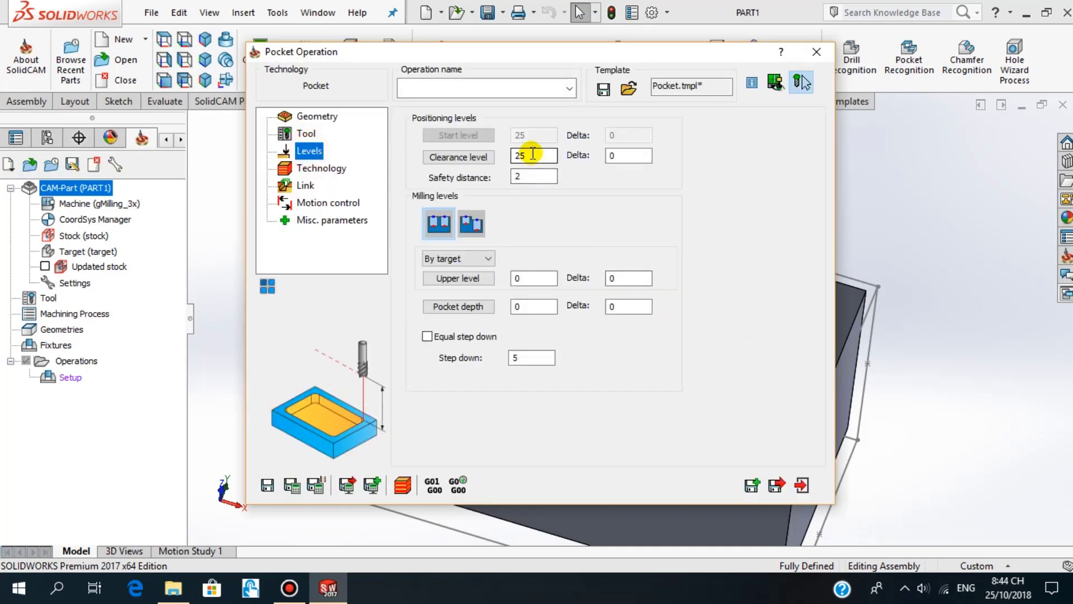
{"action": "left_click", "coordinate": [533, 153]}
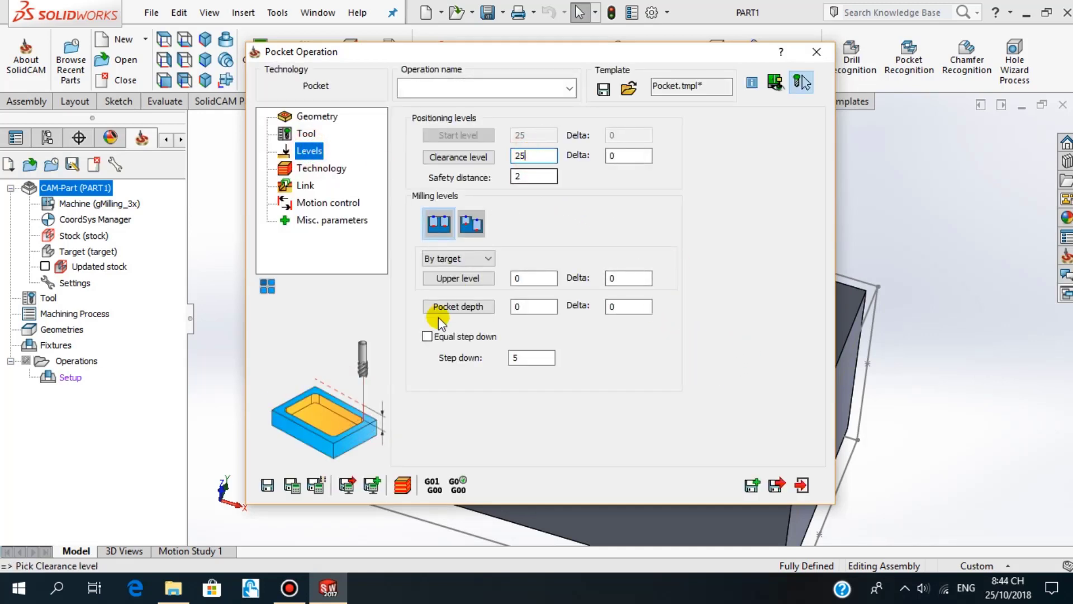
{"action": "left_click", "coordinate": [527, 176]}
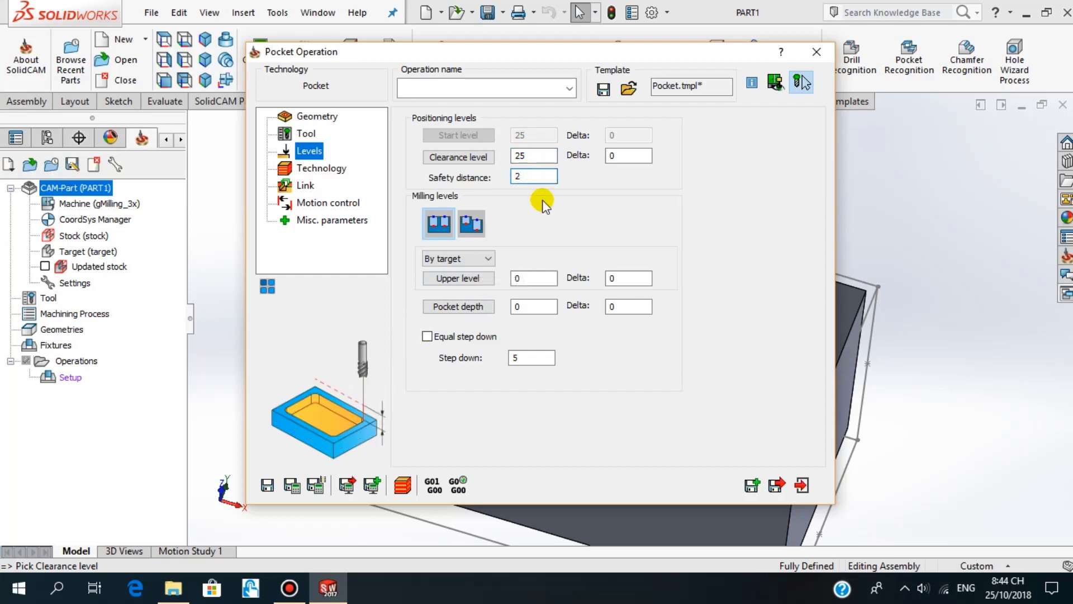
{"action": "left_click", "coordinate": [467, 279]}
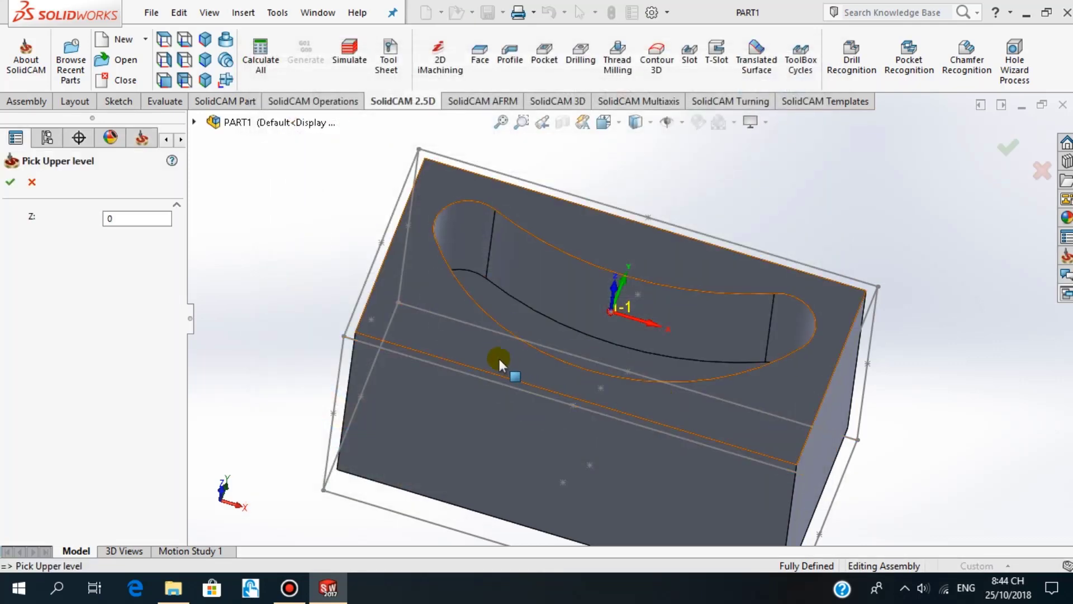
{"action": "mouse_move", "coordinate": [479, 343]}
{"action": "middle_mouse_down"}
{"action": "mouse_move", "coordinate": [486, 319]}
{"action": "mouse_move", "coordinate": [497, 343]}
{"action": "mouse_move", "coordinate": [440, 284]}
{"action": "middle_mouse_up"}
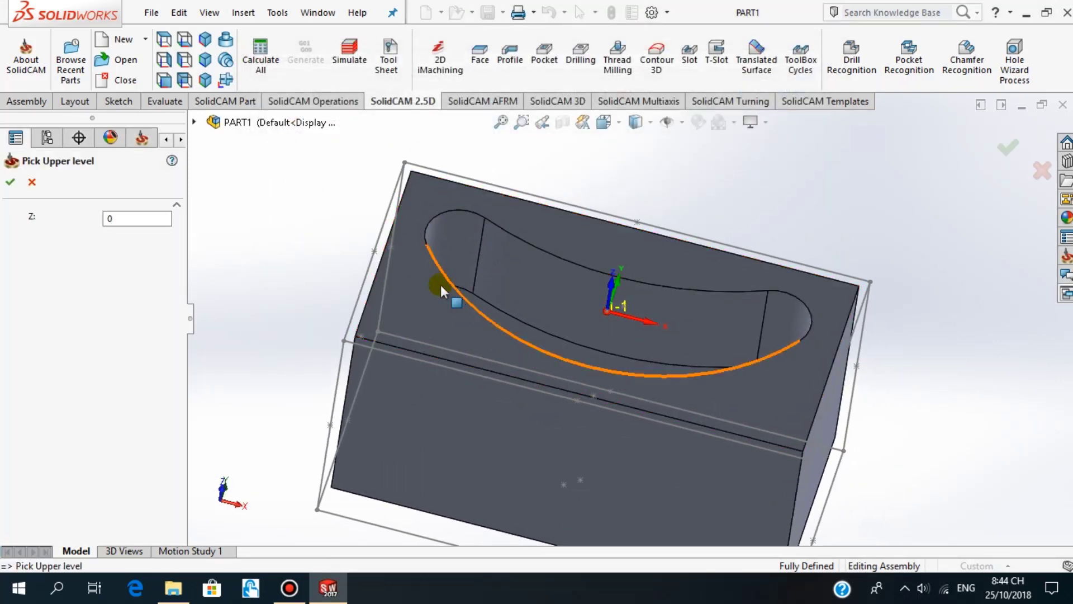
{"action": "middle_click_drag", "start_coordinate": [565, 283], "coordinate": [551, 351]}
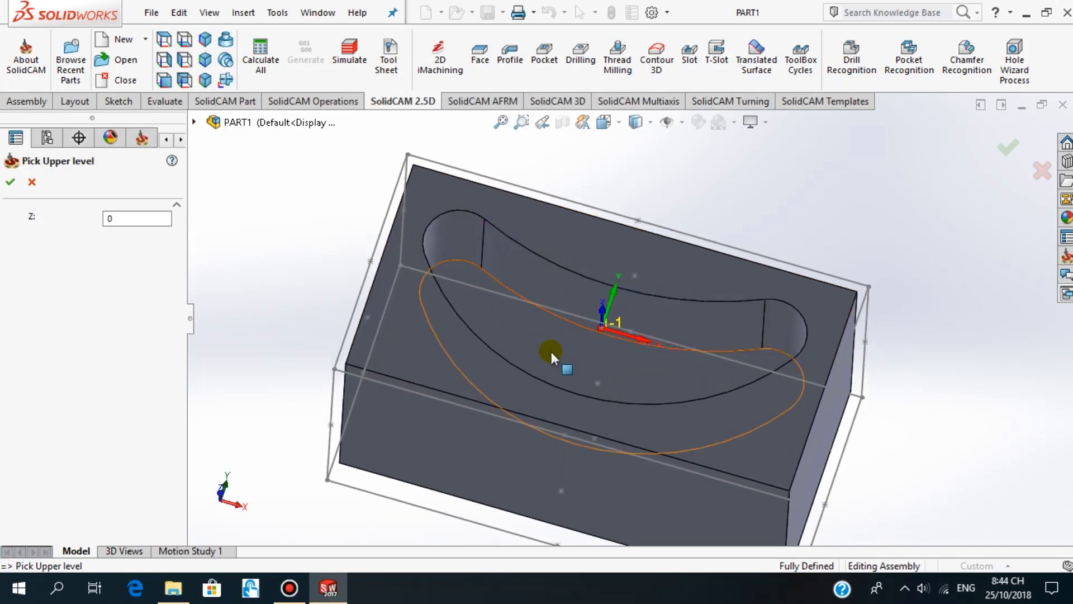
{"action": "left_click", "coordinate": [434, 348]}
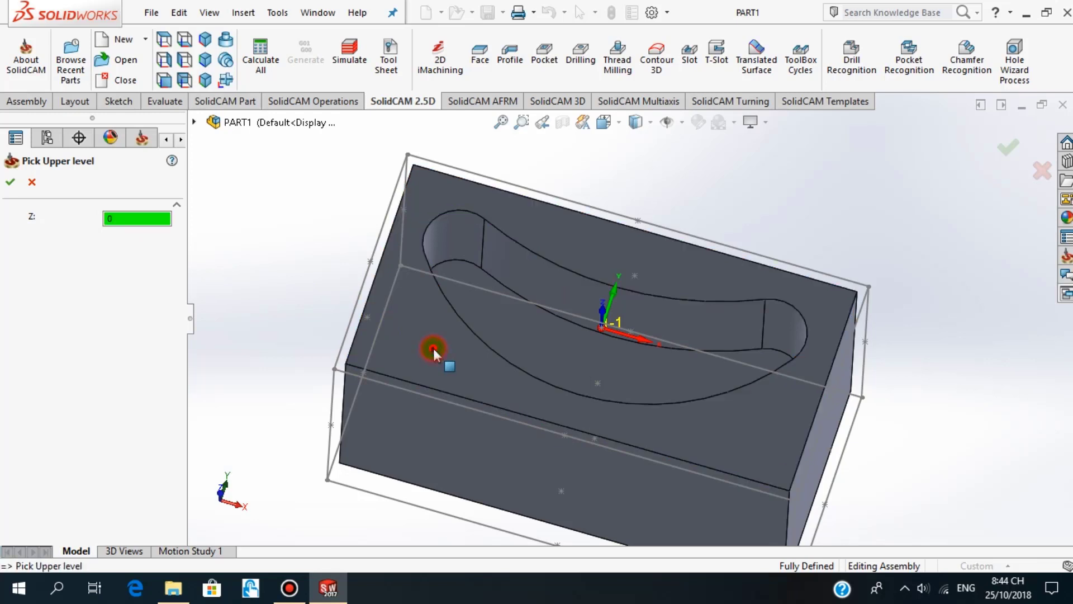
{"action": "left_click", "coordinate": [10, 182]}
{"action": "mouse_move", "coordinate": [458, 307]}
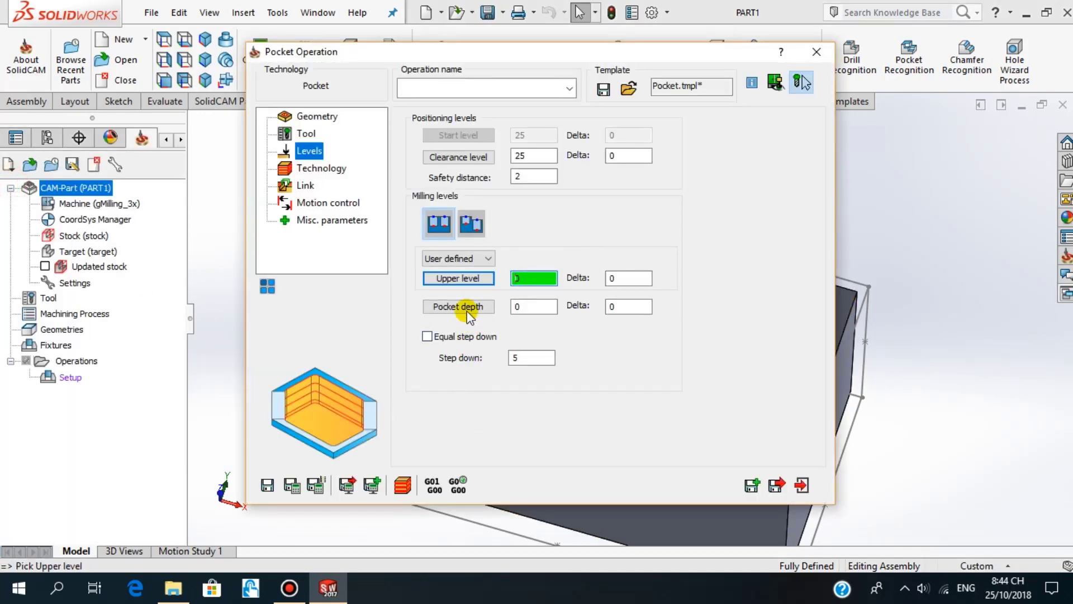
{"action": "left_click", "coordinate": [464, 307]}
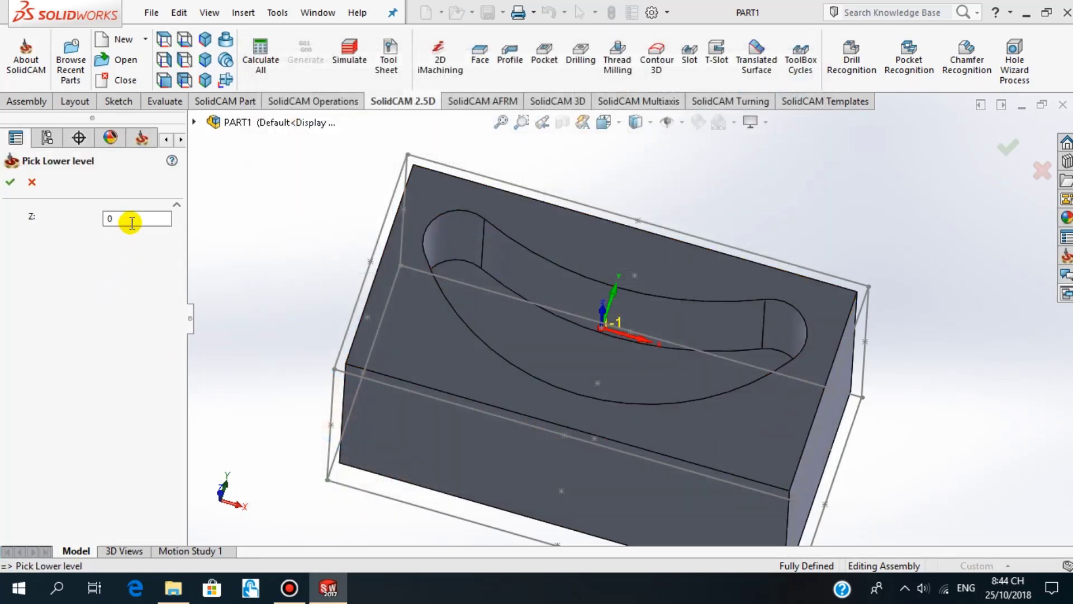
{"action": "left_click", "coordinate": [524, 343]}
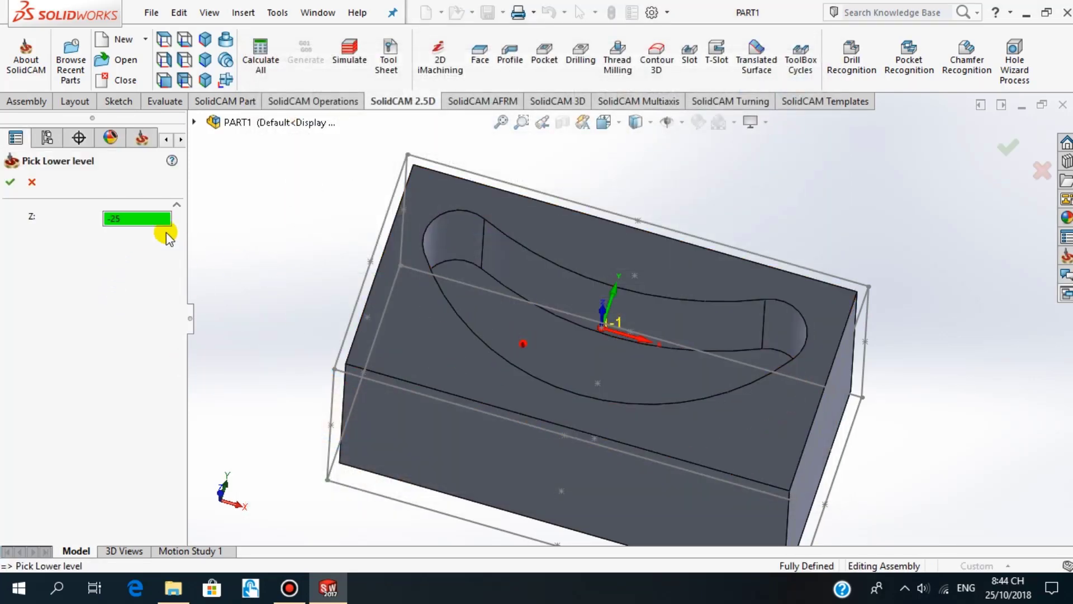
{"action": "left_click", "coordinate": [10, 182]}
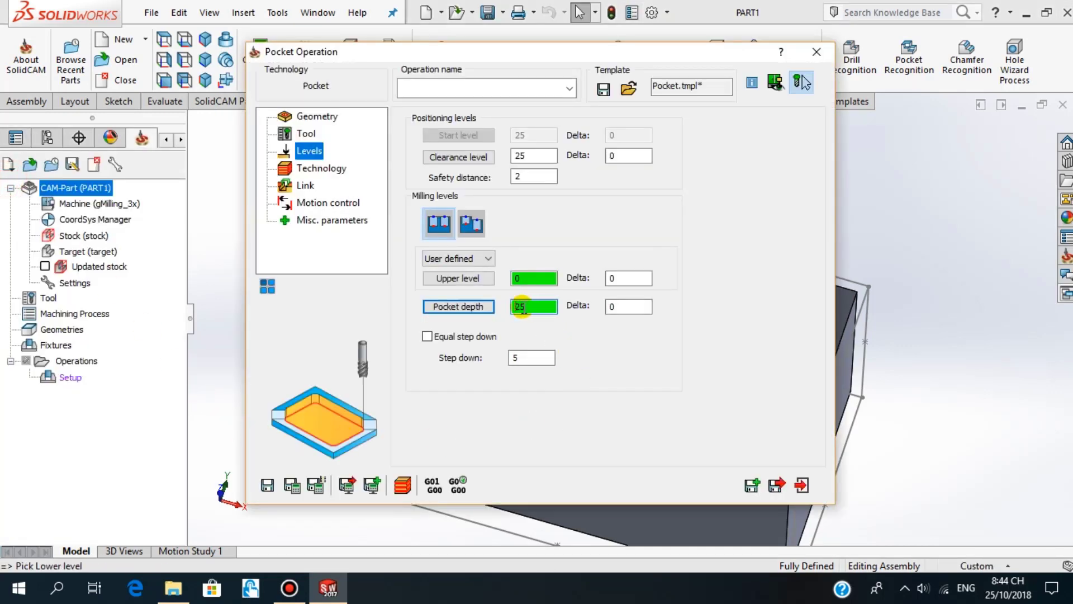
Change step down from 5 to 3, toggling Equal step down on and back off.
{"action": "left_click", "coordinate": [528, 358]}
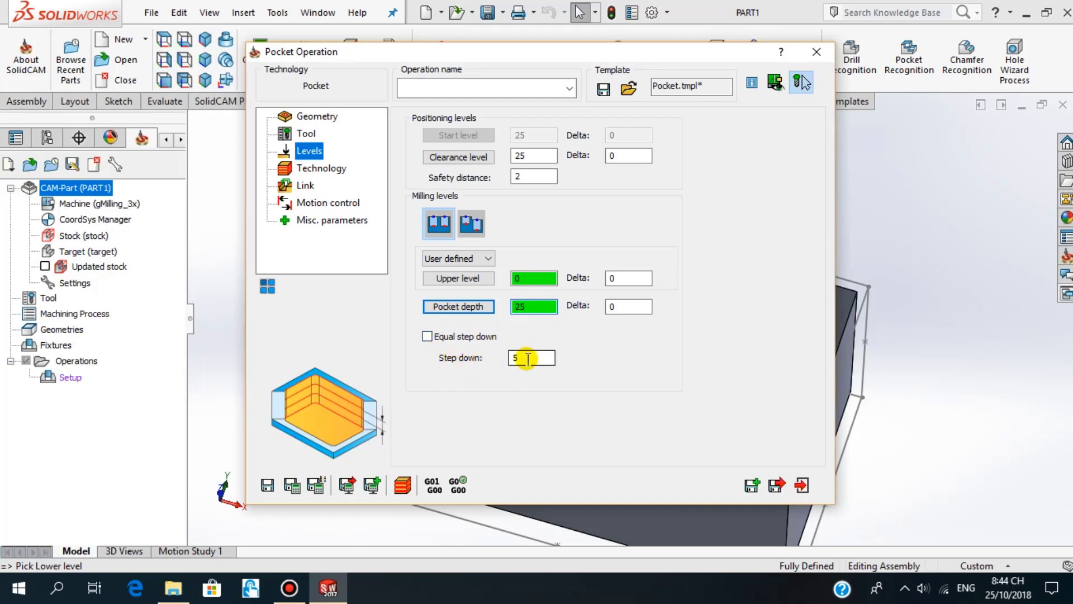
{"action": "left_click_drag", "start_coordinate": [519, 356], "coordinate": [507, 356]}
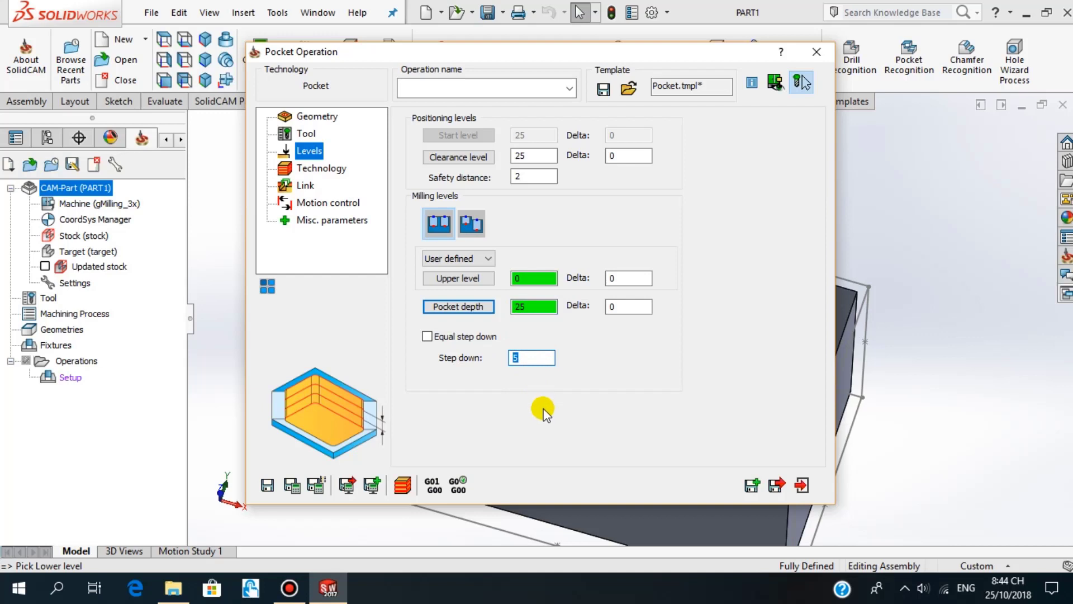
{"action": "type", "text": "3"}
{"action": "left_click", "coordinate": [428, 335]}
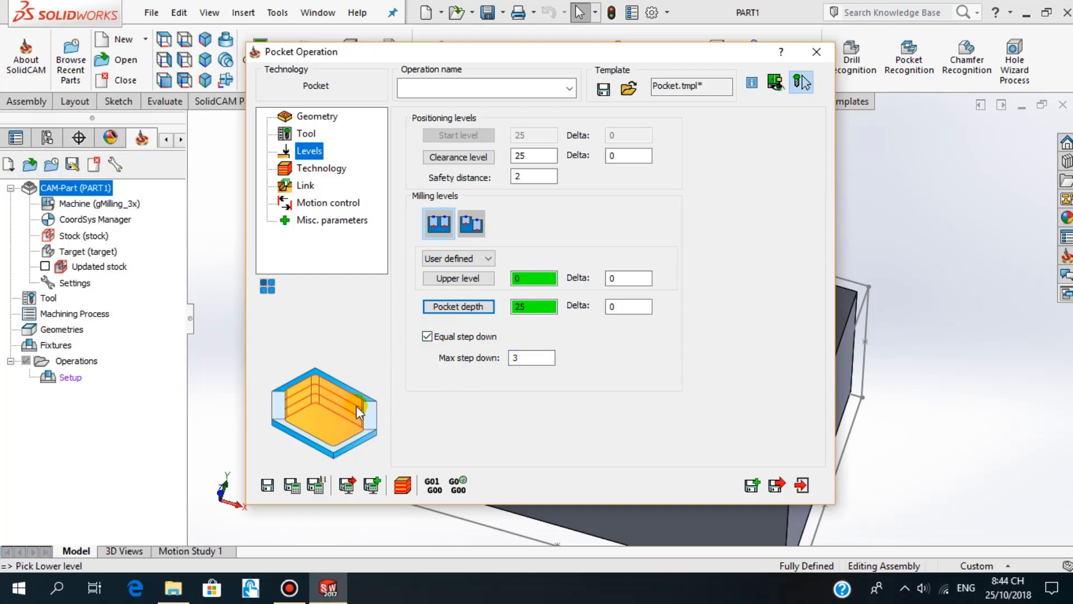
{"action": "left_click", "coordinate": [427, 335]}
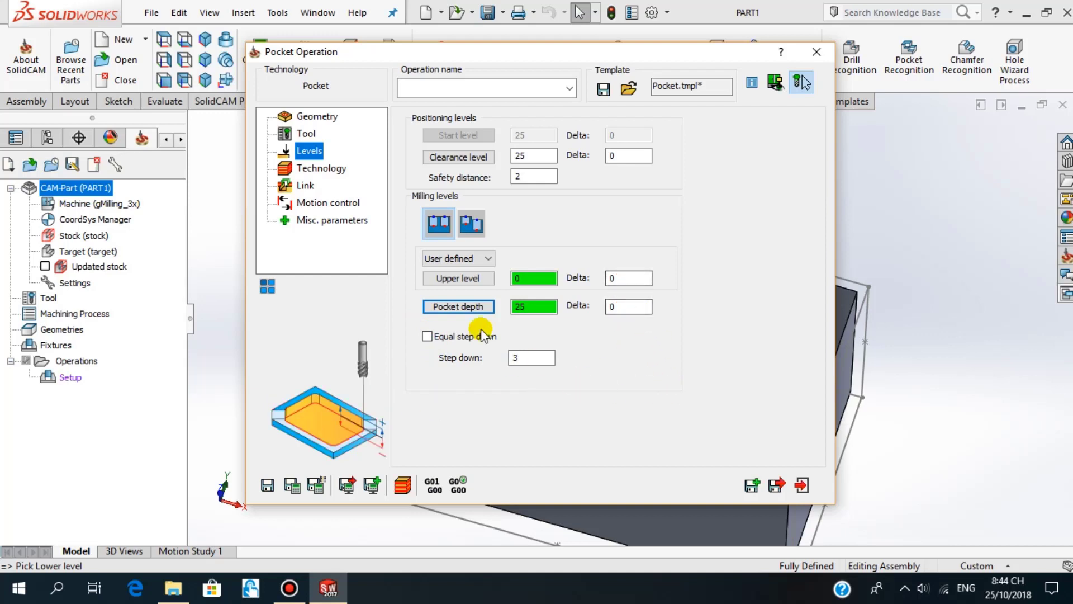
{"action": "left_click", "coordinate": [322, 168]}
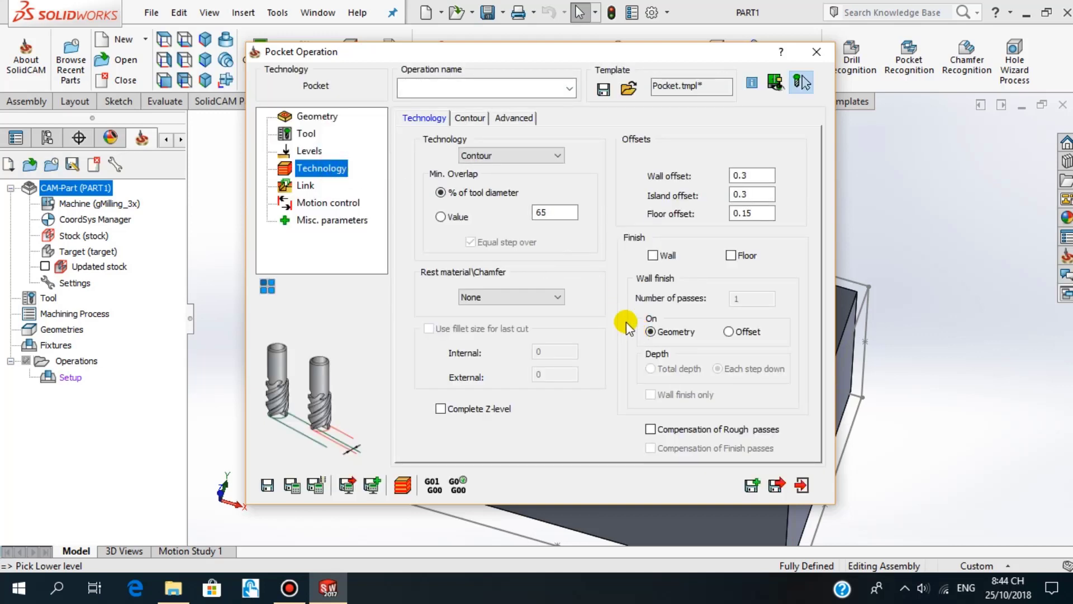
Check the 65% tool overlap and enable Wall and Floor finishing passes.
{"action": "left_click", "coordinate": [552, 214]}
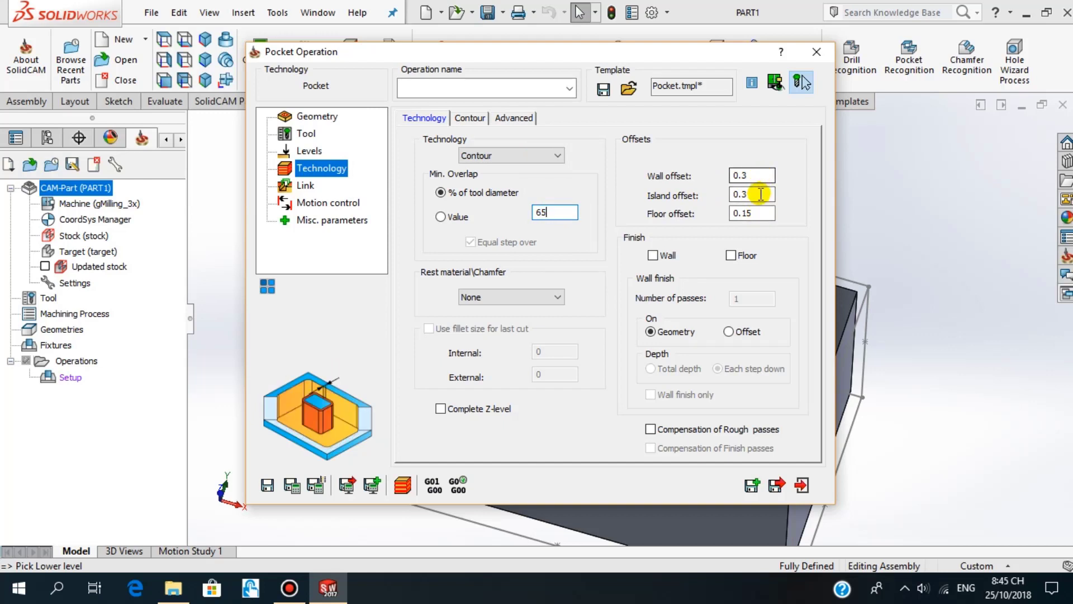
{"action": "left_click", "coordinate": [653, 256]}
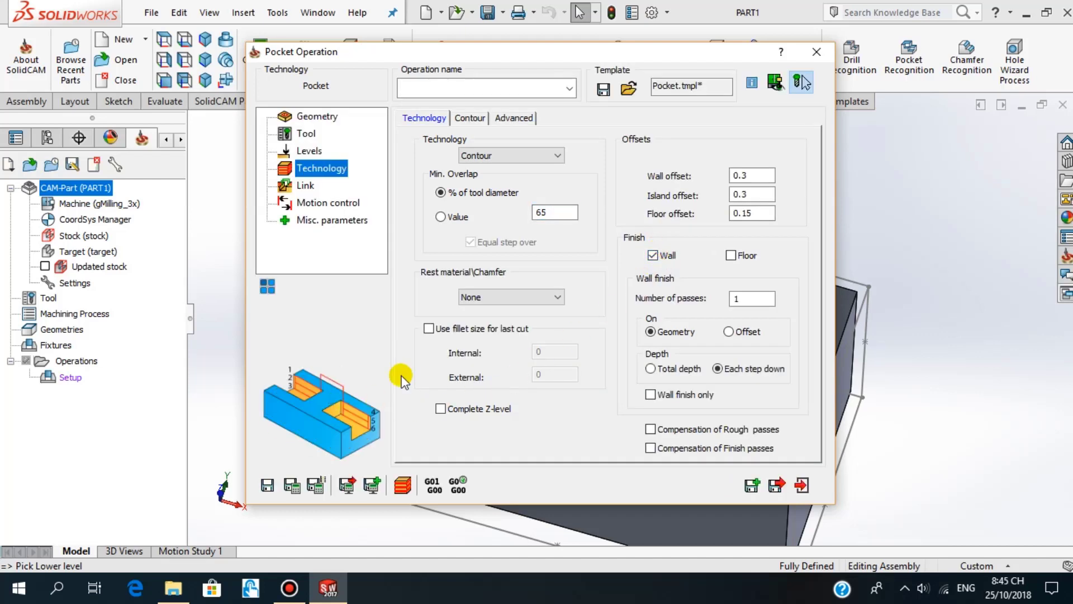
{"action": "left_click", "coordinate": [731, 255]}
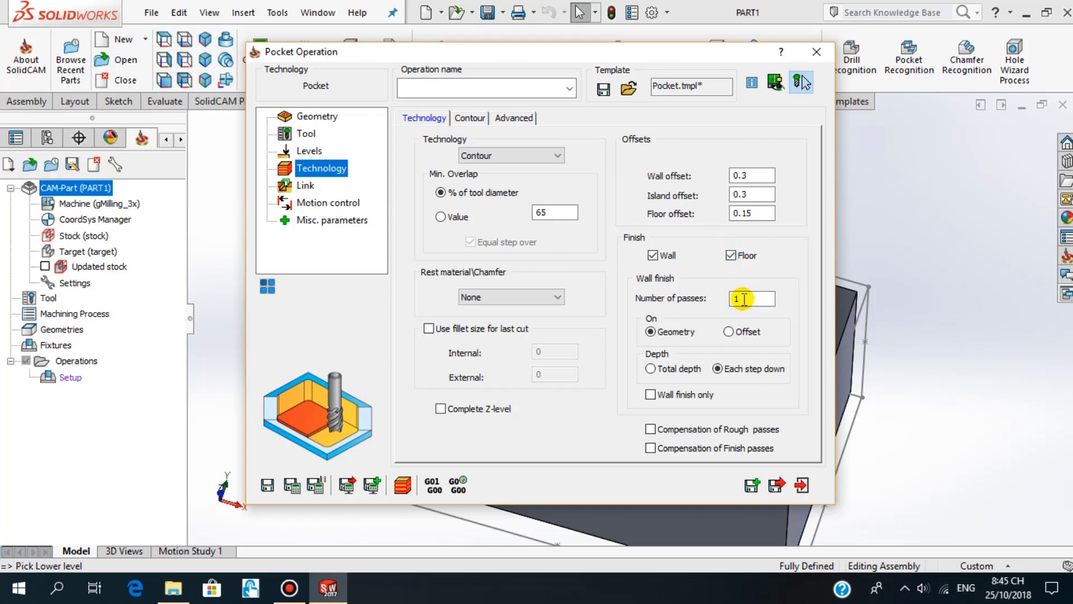
{"action": "left_click", "coordinate": [305, 187]}
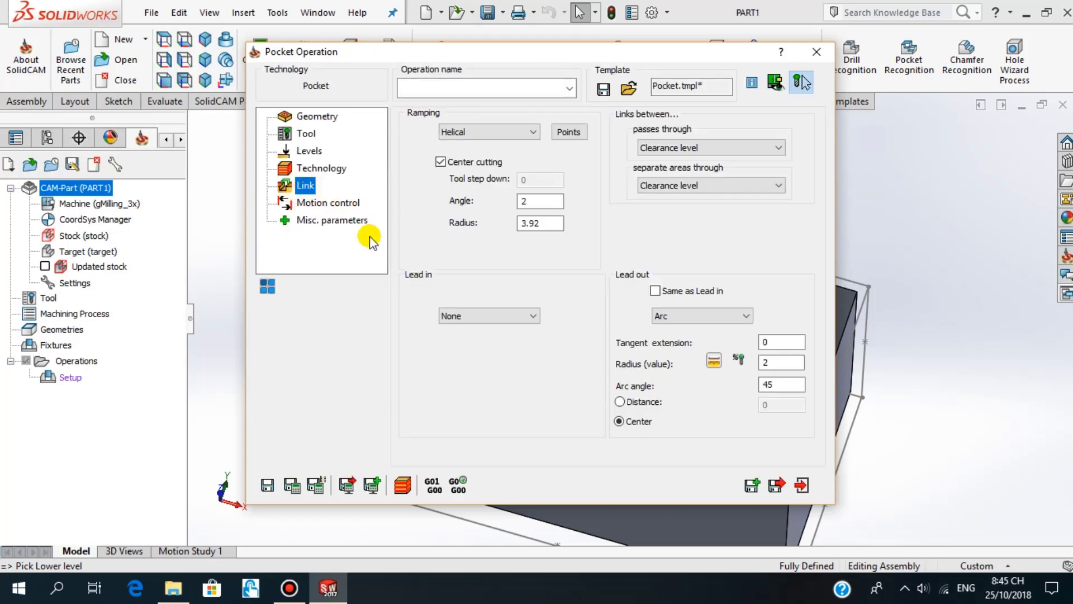
{"action": "left_click", "coordinate": [527, 201]}
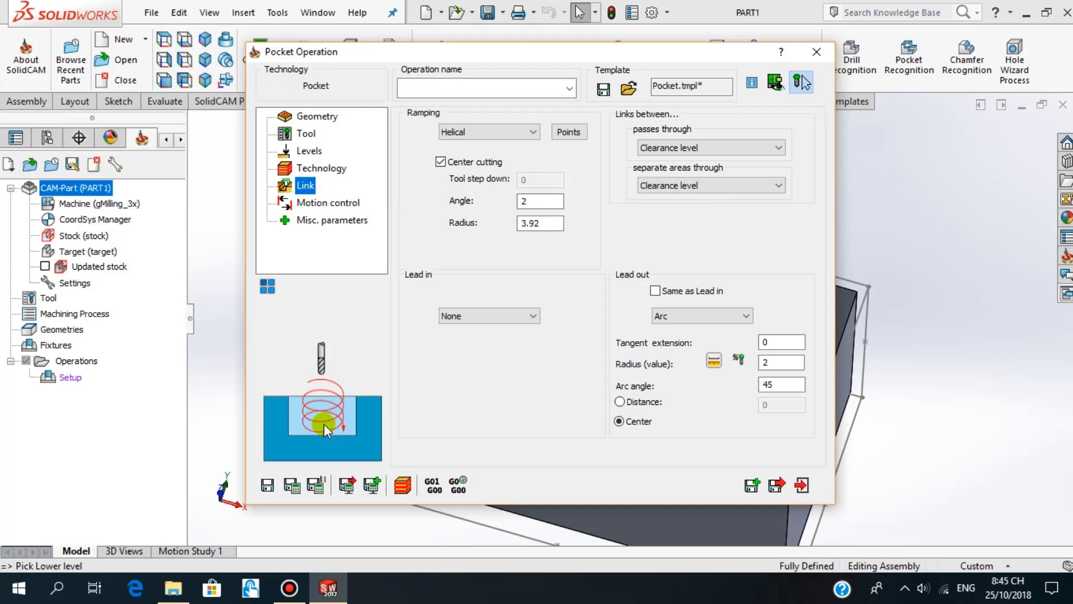
{"action": "left_click", "coordinate": [534, 317]}
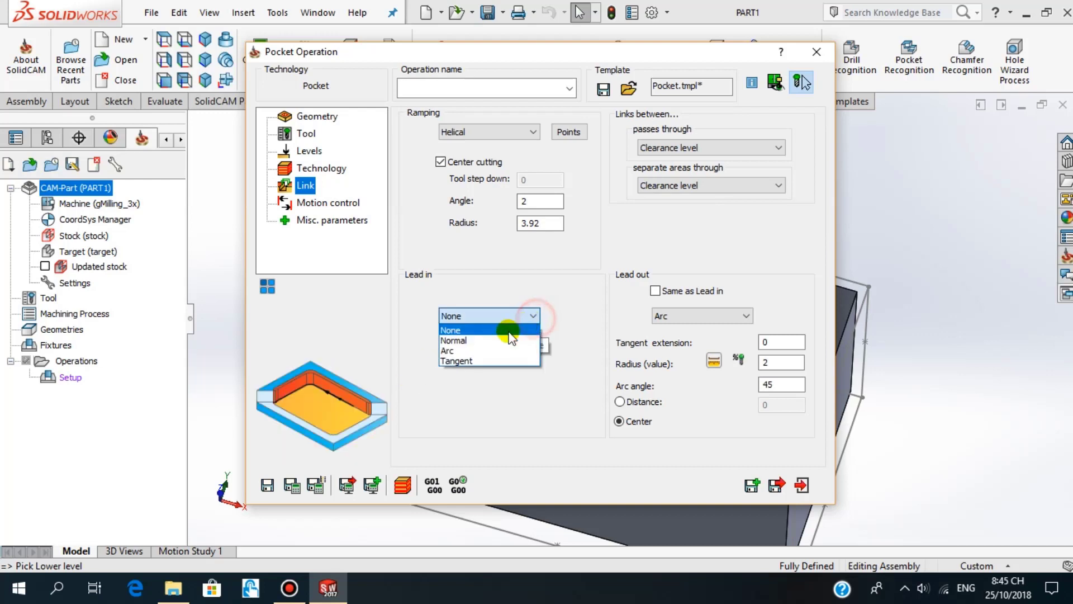
{"action": "left_click", "coordinate": [467, 340]}
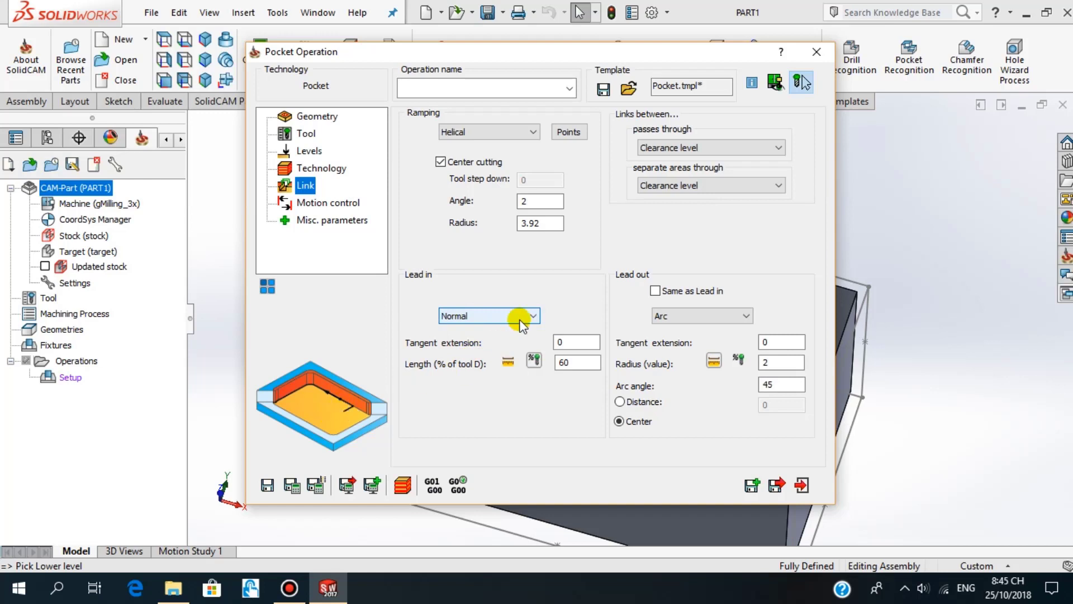
{"action": "left_click", "coordinate": [571, 362]}
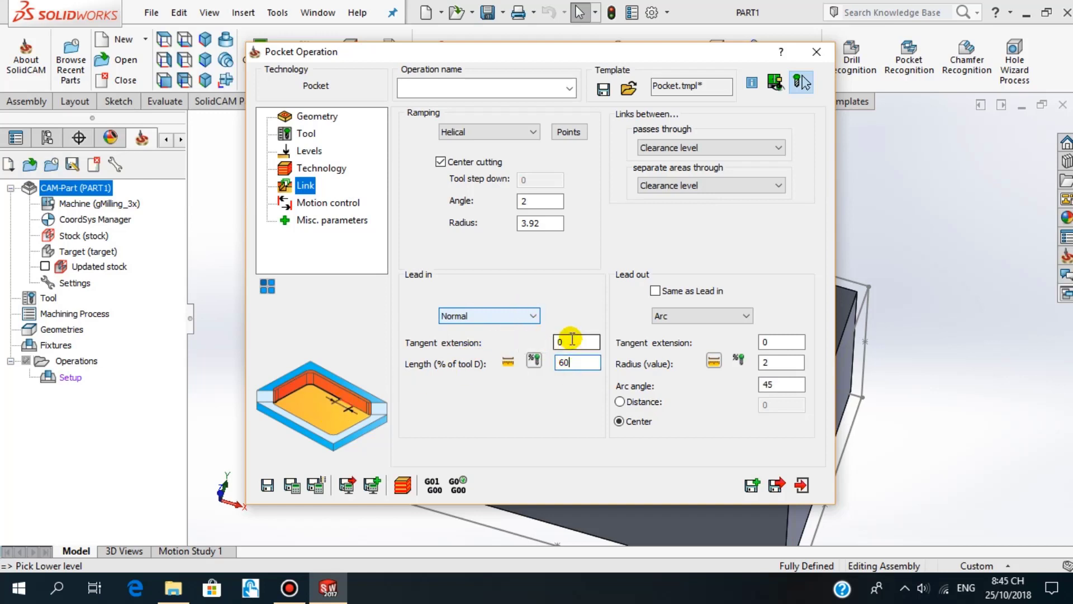
{"action": "left_click", "coordinate": [535, 316]}
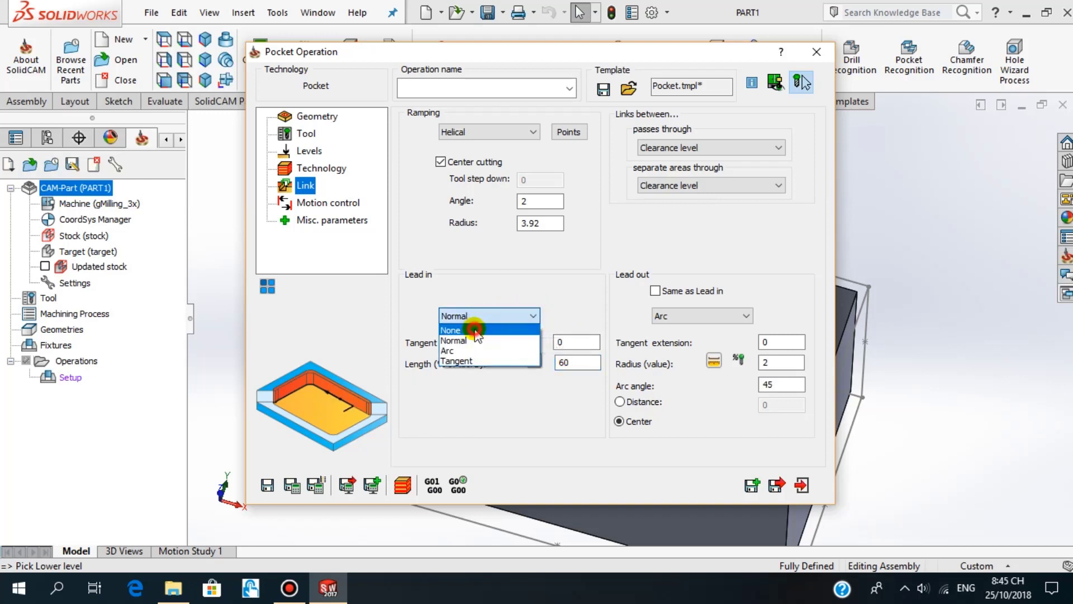
{"action": "left_click", "coordinate": [475, 331]}
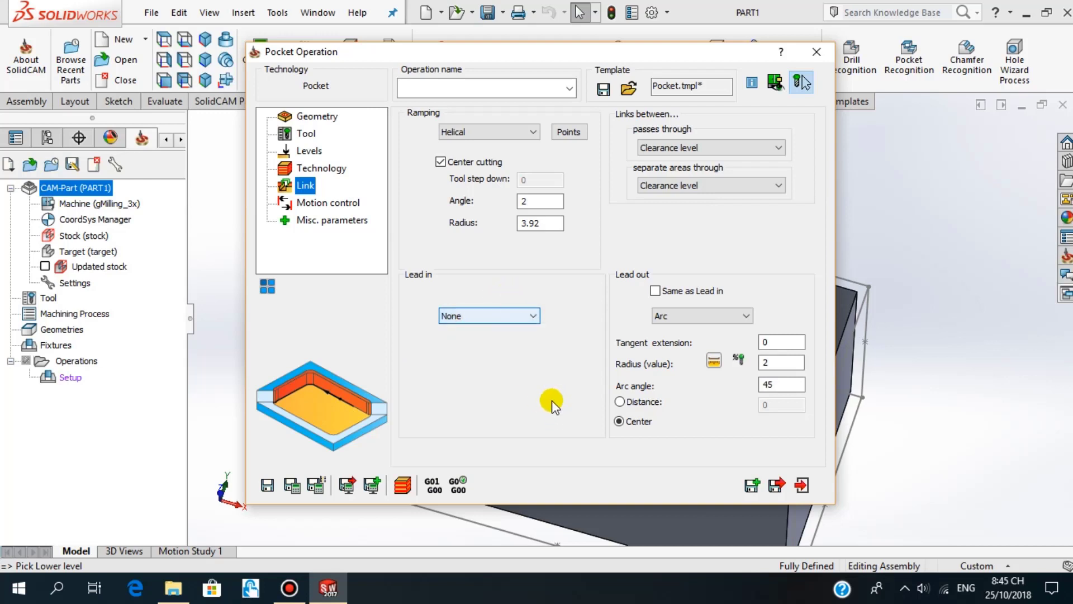
{"action": "left_click", "coordinate": [777, 358]}
{"action": "left_click", "coordinate": [406, 487]}
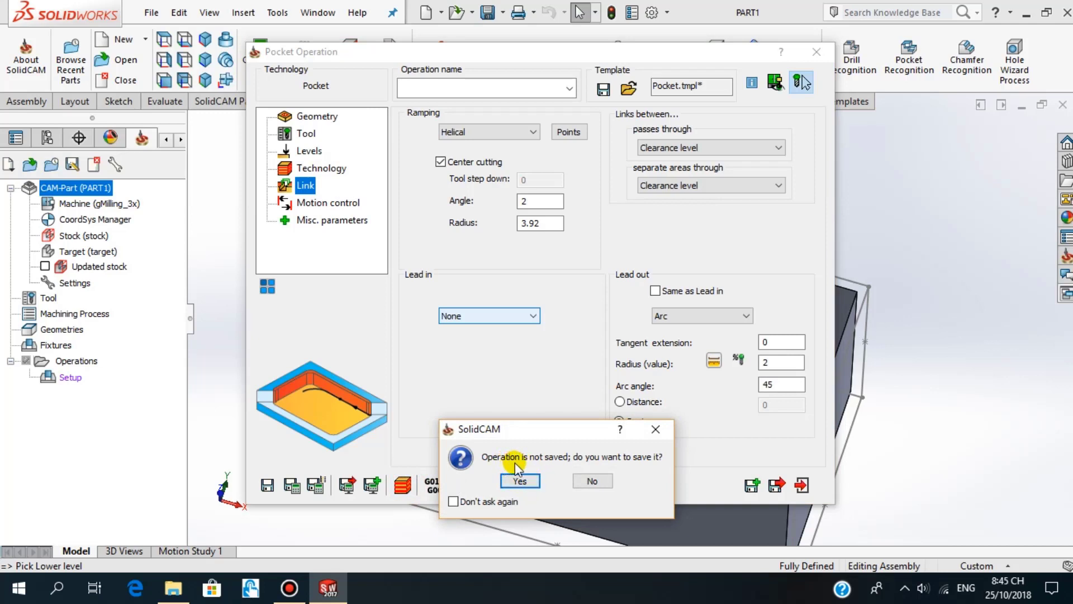
Save and calculate P_contour, then zoom and orbit around its layered toolpath.
{"action": "left_click", "coordinate": [520, 482]}
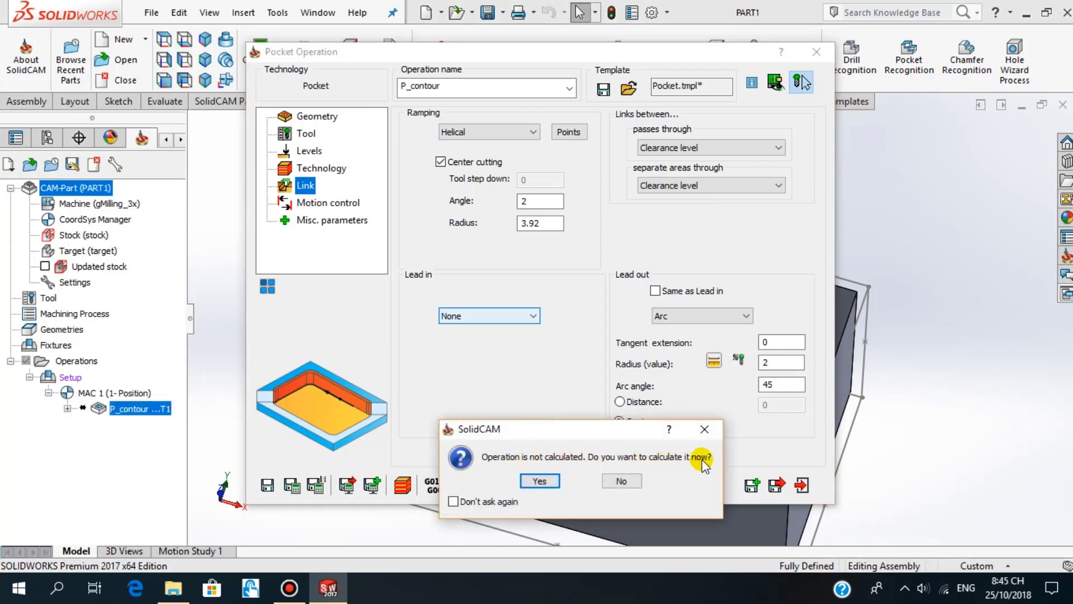
{"action": "left_click", "coordinate": [538, 482]}
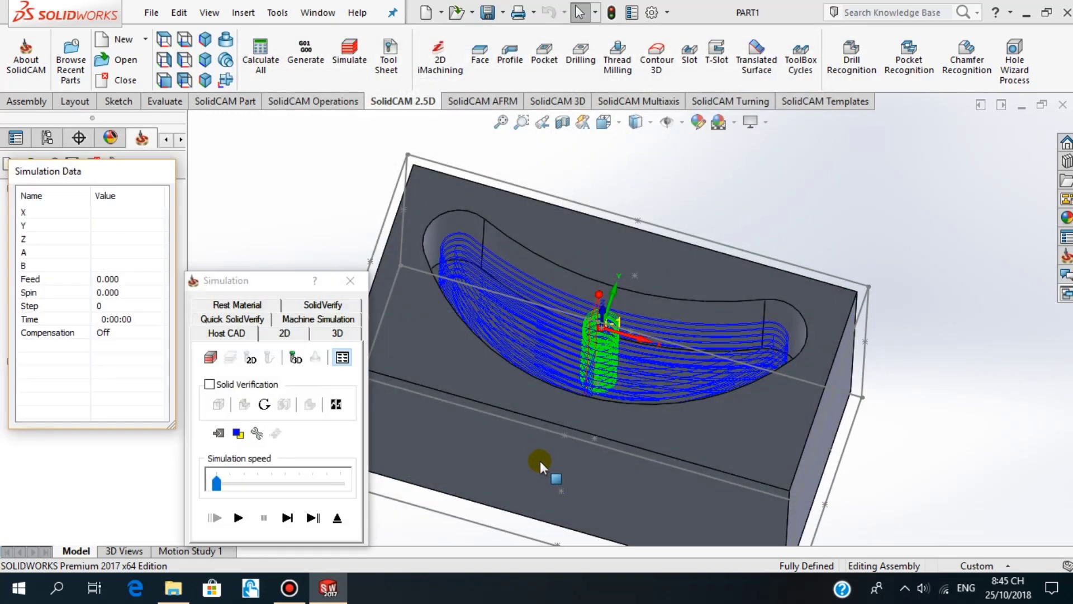
{"action": "scroll", "coordinate": [598, 358], "scroll_direction": "down", "scroll_amount": 3}
{"action": "mouse_move", "coordinate": [600, 357]}
{"action": "middle_mouse_down"}
{"action": "mouse_move", "coordinate": [577, 428]}
{"action": "mouse_move", "coordinate": [592, 360]}
{"action": "middle_mouse_up"}
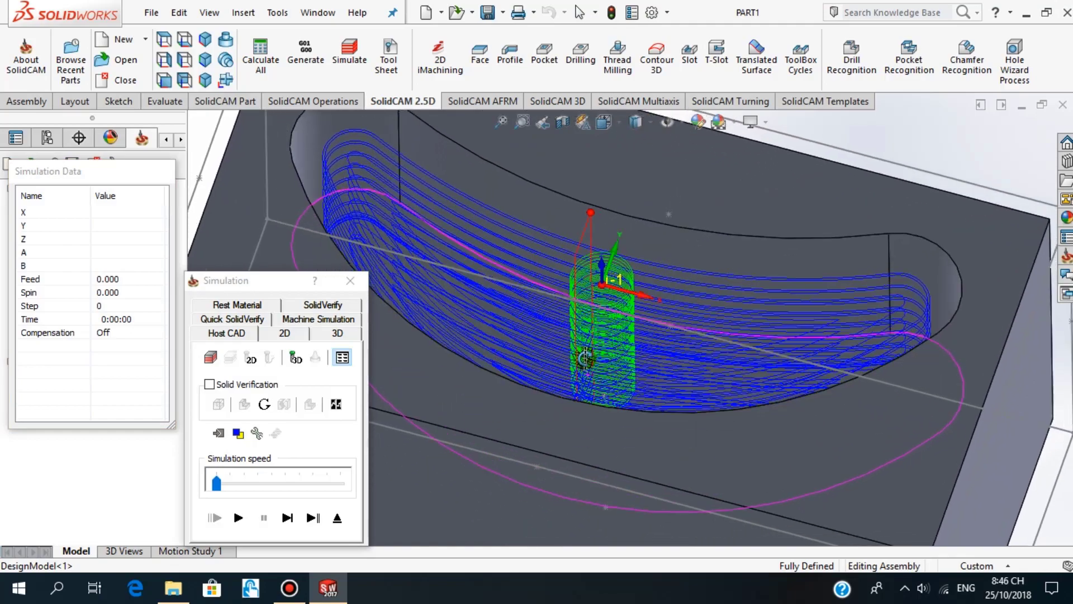
{"action": "scroll", "coordinate": [592, 360], "scroll_direction": "up", "scroll_amount": 5}
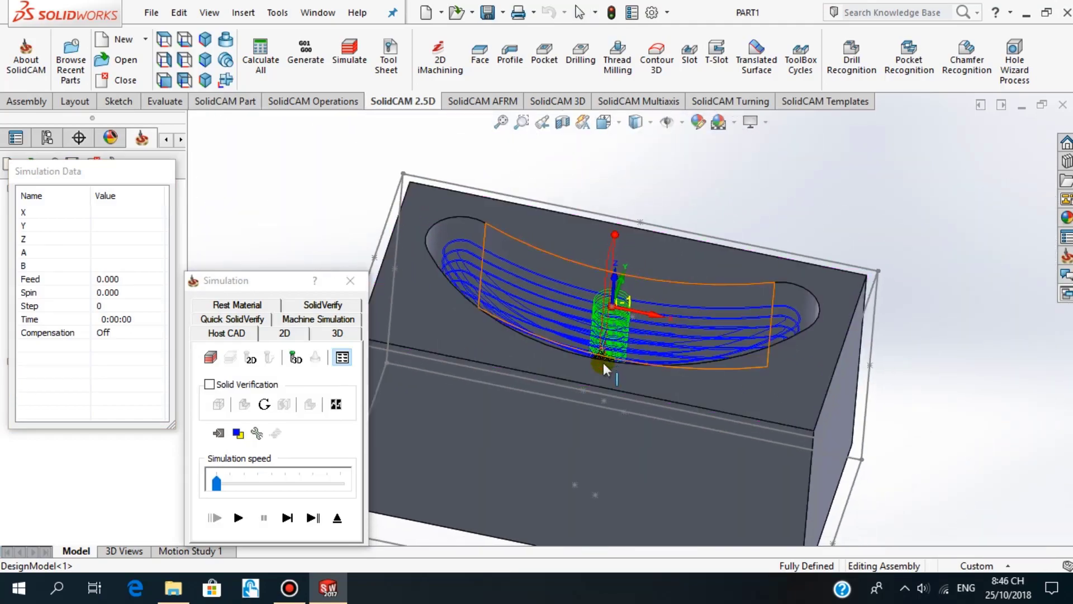
{"action": "mouse_move", "coordinate": [600, 363]}
{"action": "middle_mouse_down"}
{"action": "mouse_move", "coordinate": [596, 381]}
{"action": "mouse_move", "coordinate": [579, 372]}
{"action": "middle_mouse_up"}
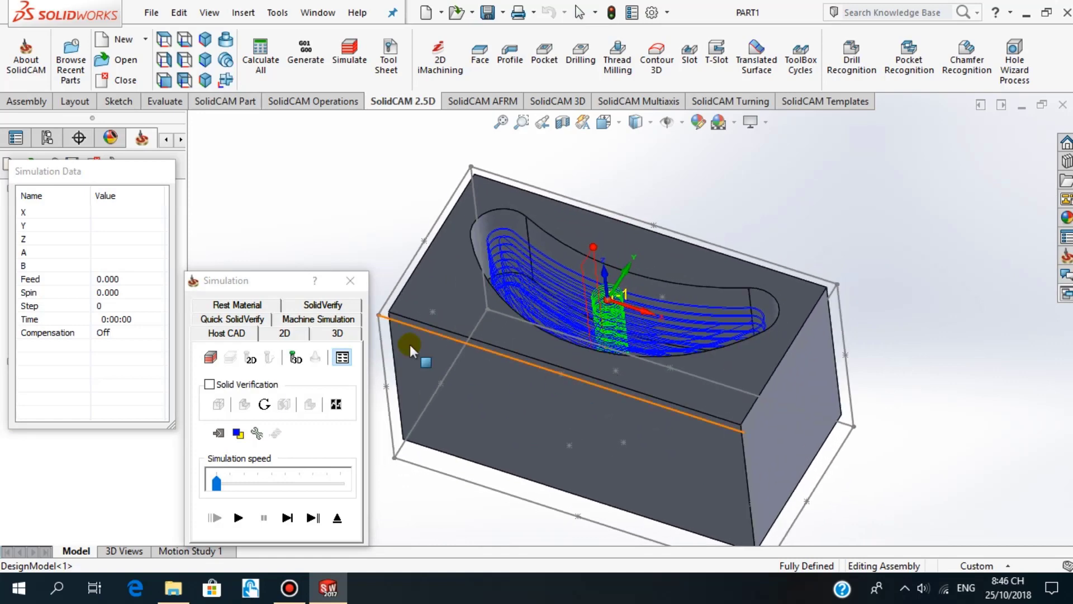
Switch to SolidVerify, show the stock in red, and orbit and zoom the machined block.
{"action": "left_click", "coordinate": [324, 306]}
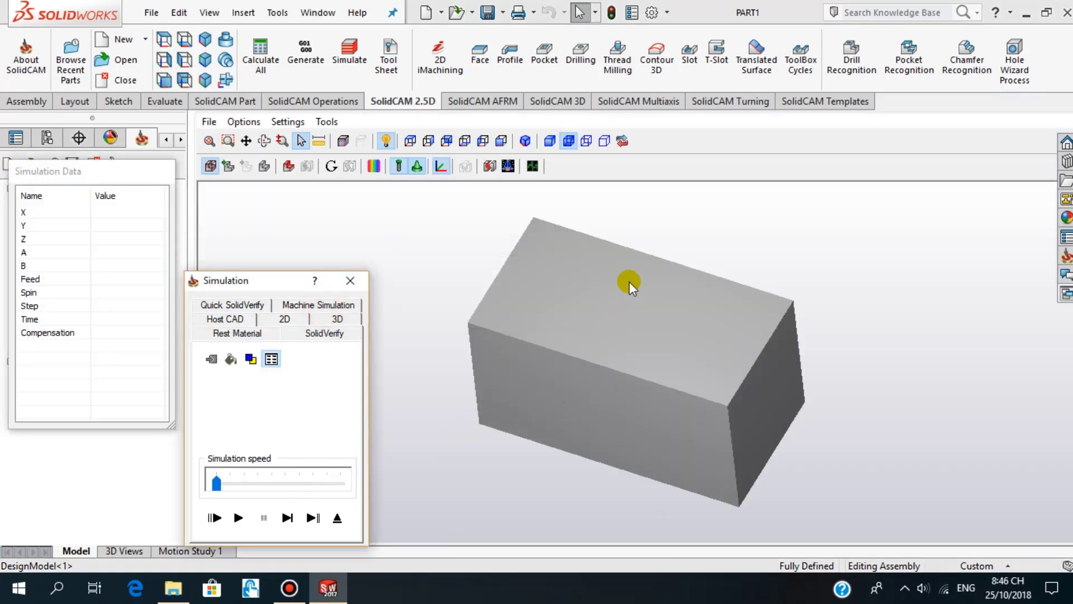
{"action": "middle_click_drag", "start_coordinate": [595, 230], "coordinate": [632, 330]}
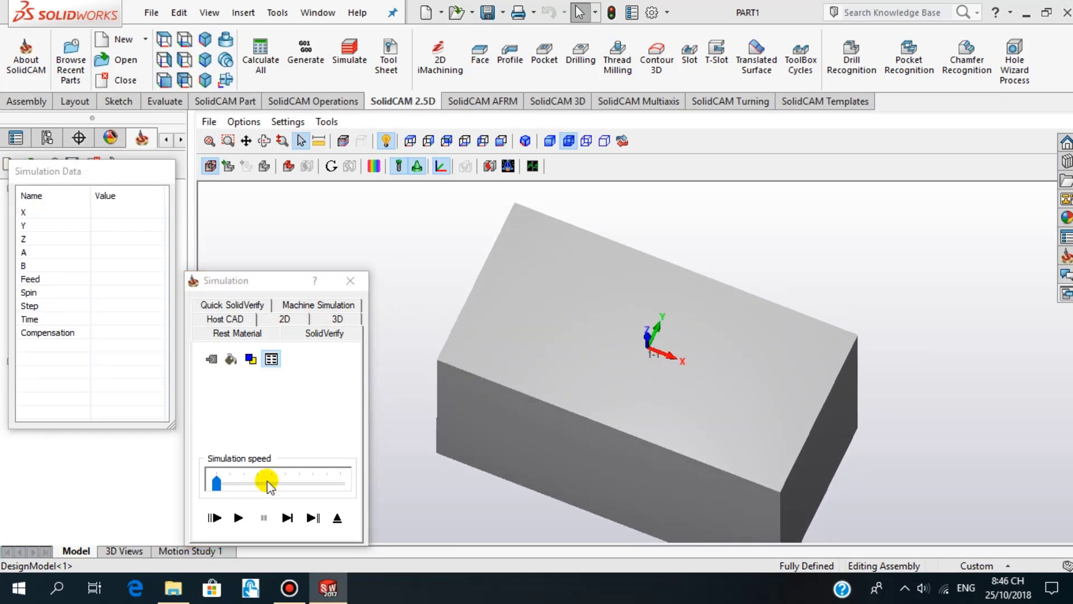
{"action": "left_click", "coordinate": [288, 166]}
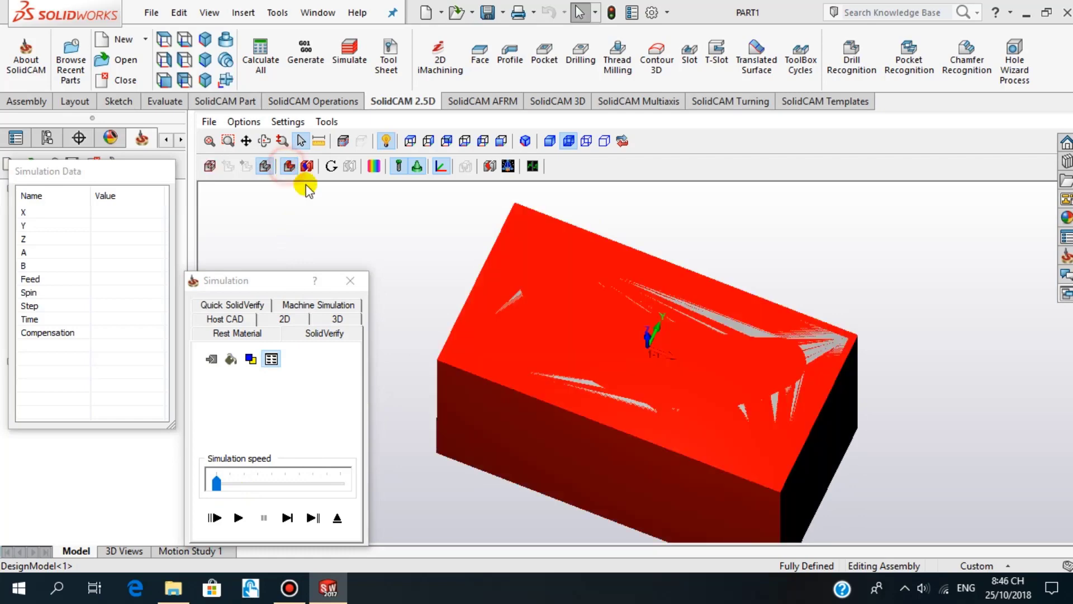
{"action": "mouse_move", "coordinate": [660, 344]}
{"action": "middle_mouse_down"}
{"action": "mouse_move", "coordinate": [650, 353]}
{"action": "mouse_move", "coordinate": [666, 398]}
{"action": "mouse_move", "coordinate": [568, 425]}
{"action": "mouse_move", "coordinate": [581, 414]}
{"action": "middle_mouse_up"}
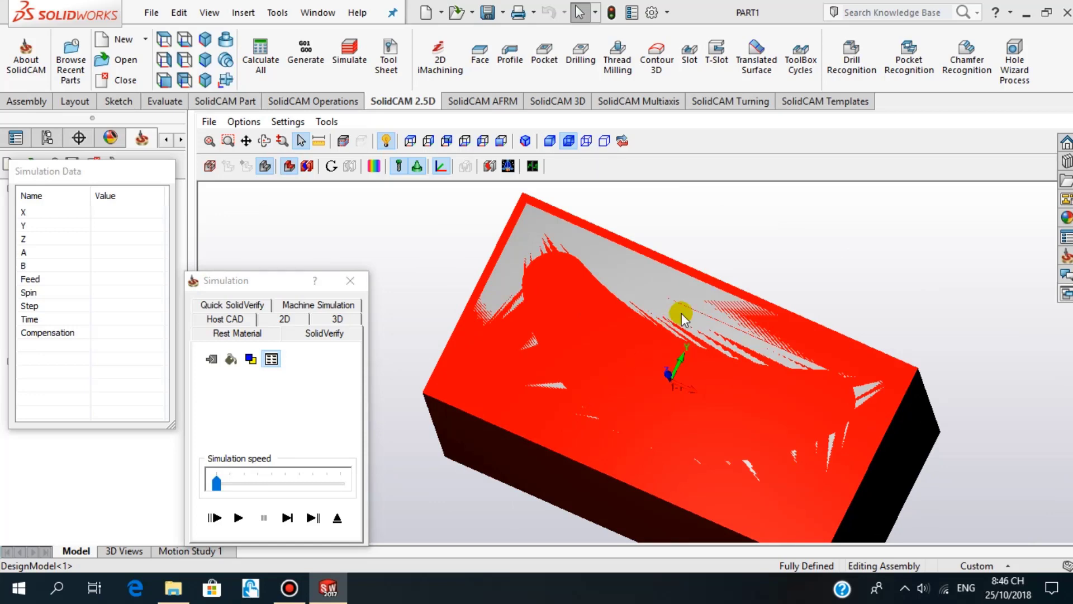
{"action": "scroll", "coordinate": [682, 313], "scroll_direction": "up", "scroll_amount": 2}
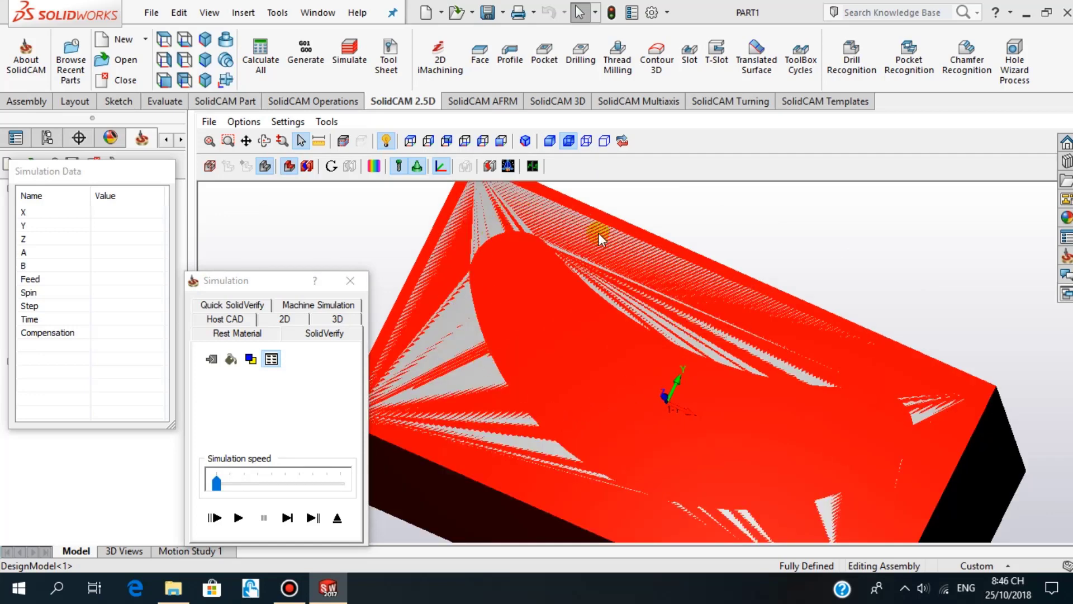
{"action": "mouse_move", "coordinate": [495, 388]}
{"action": "middle_mouse_down"}
{"action": "mouse_move", "coordinate": [495, 363]}
{"action": "mouse_move", "coordinate": [506, 372]}
{"action": "middle_mouse_up"}
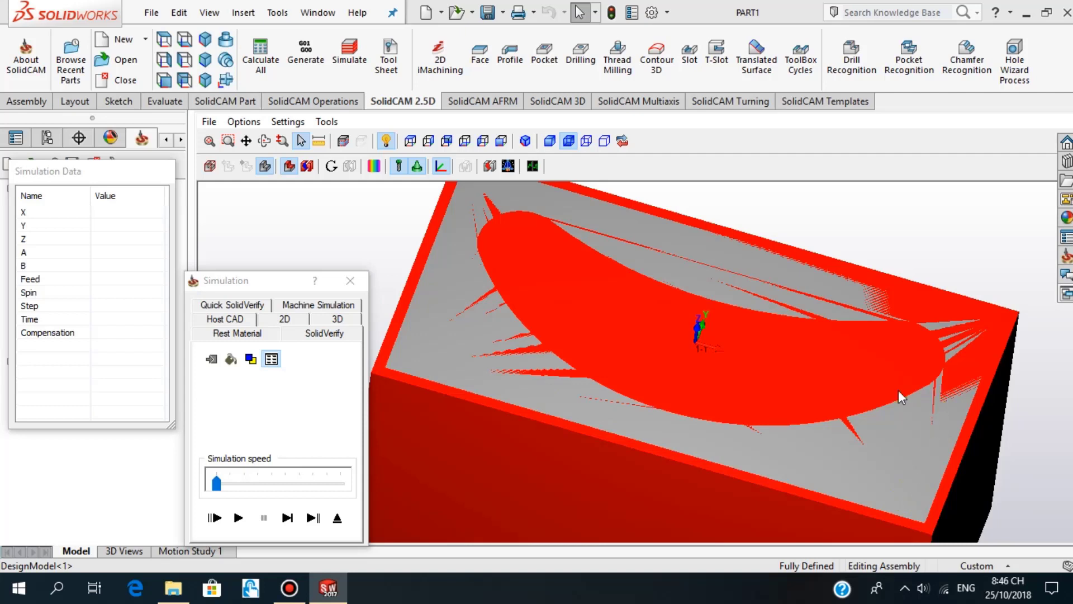
{"action": "scroll", "coordinate": [653, 373], "scroll_direction": "down", "scroll_amount": 3}
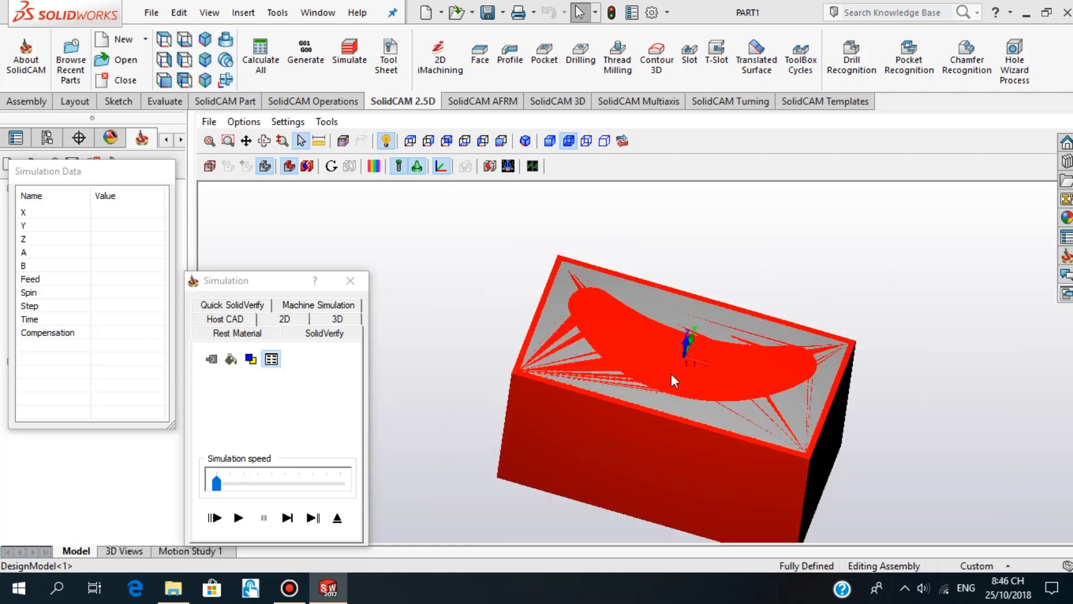
{"action": "left_click", "coordinate": [233, 520]}
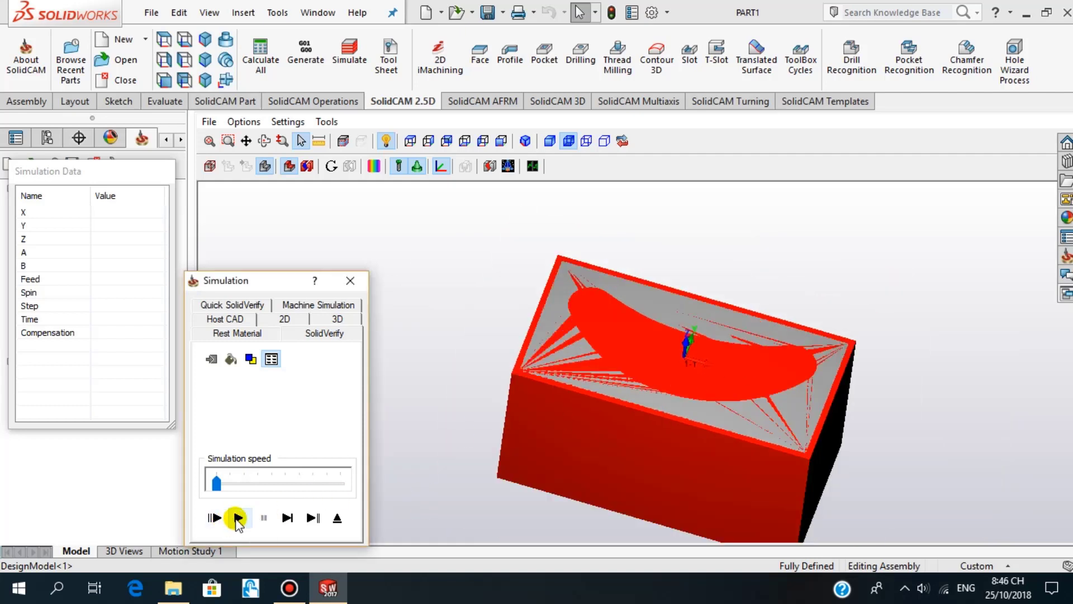
Run the SolidVerify cutting simulation and rotate the block to a top-down oblique view.
{"action": "left_click", "coordinate": [237, 519]}
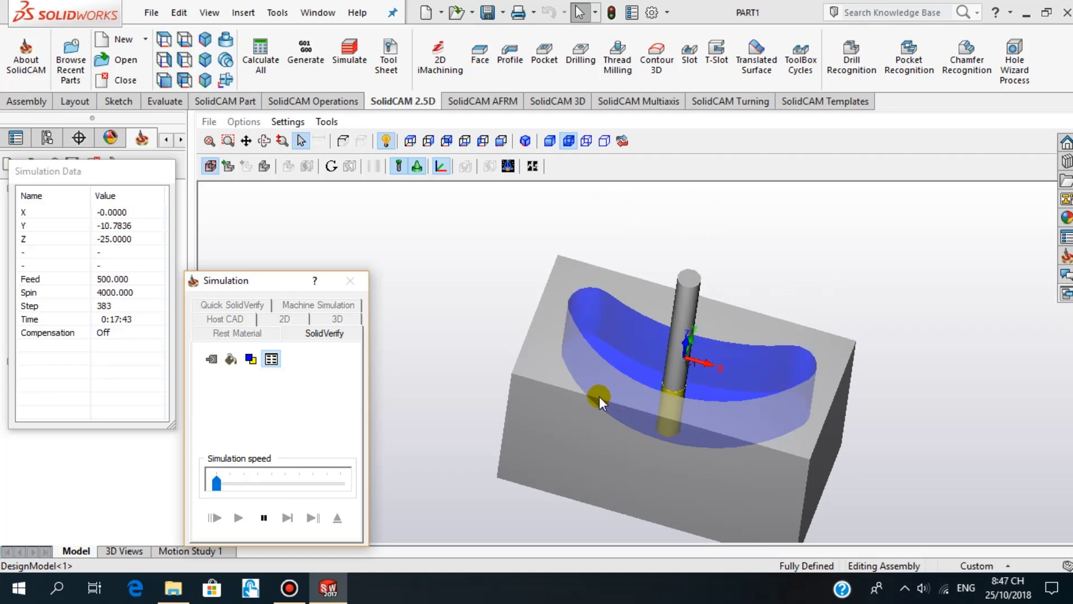
{"action": "mouse_move", "coordinate": [600, 397]}
{"action": "middle_mouse_down"}
{"action": "mouse_move", "coordinate": [662, 372]}
{"action": "mouse_move", "coordinate": [702, 395]}
{"action": "middle_mouse_up"}
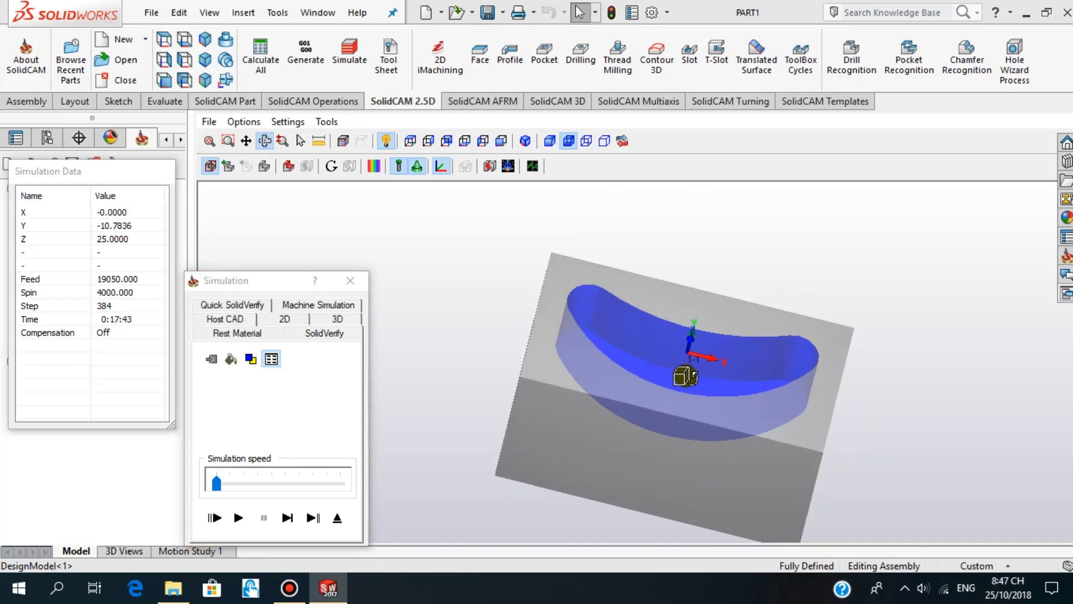
{"action": "middle_click_drag", "start_coordinate": [702, 396], "coordinate": [270, 196]}
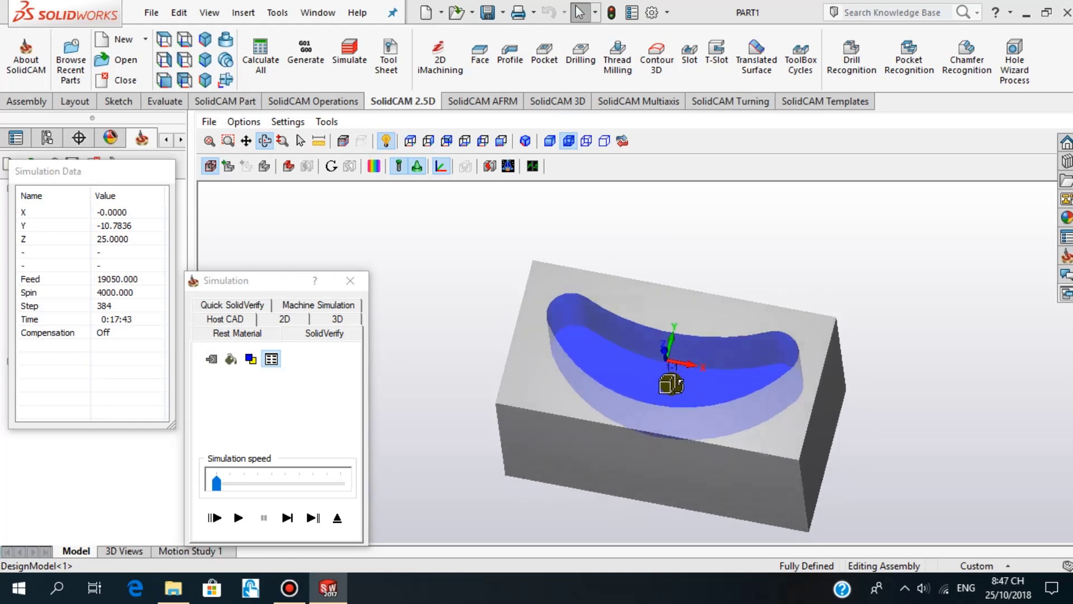
Compare the machined stock with the target part, inspect the pocket, and close the simulation.
{"action": "left_click", "coordinate": [288, 166]}
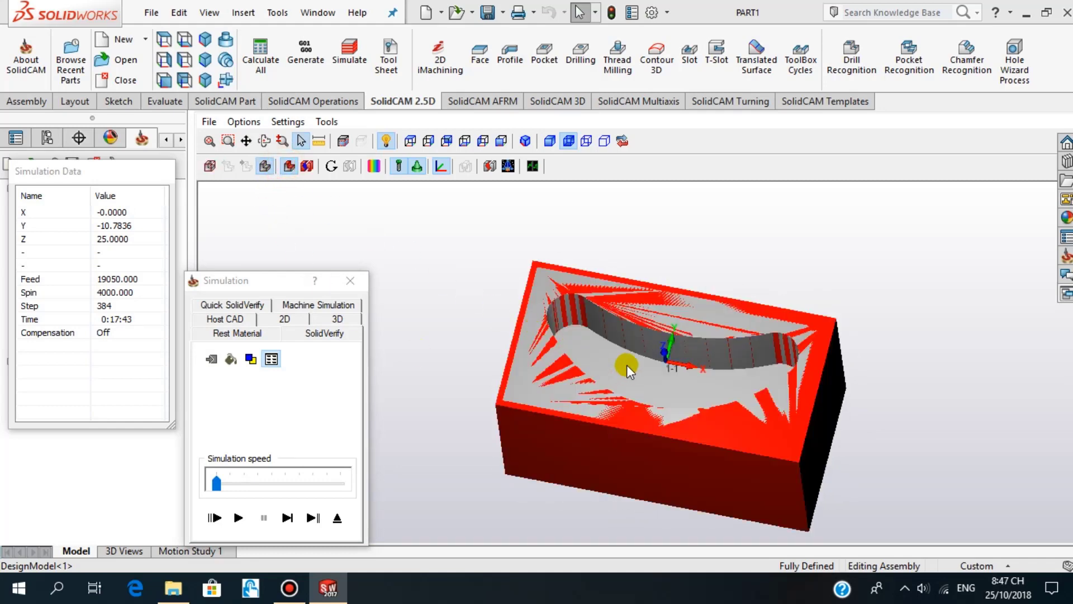
{"action": "mouse_move", "coordinate": [626, 364]}
{"action": "middle_mouse_down"}
{"action": "mouse_move", "coordinate": [621, 379]}
{"action": "mouse_move", "coordinate": [631, 339]}
{"action": "mouse_move", "coordinate": [619, 355]}
{"action": "mouse_move", "coordinate": [643, 340]}
{"action": "mouse_move", "coordinate": [643, 355]}
{"action": "mouse_move", "coordinate": [627, 352]}
{"action": "middle_mouse_up"}
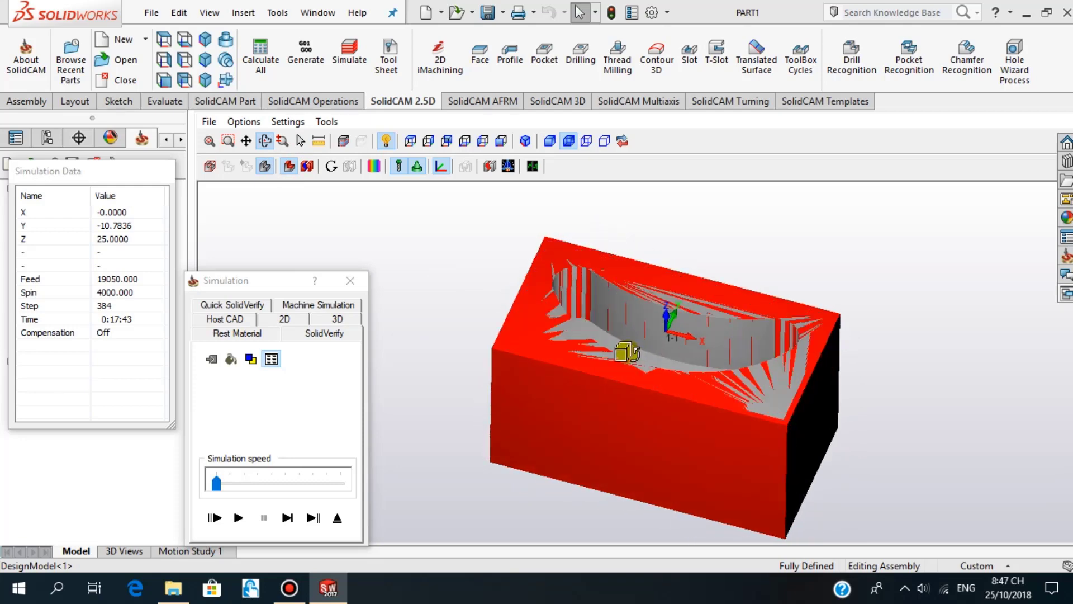
{"action": "scroll", "coordinate": [506, 307], "scroll_direction": "up", "scroll_amount": 2}
{"action": "mouse_move", "coordinate": [505, 307]}
{"action": "middle_mouse_down"}
{"action": "mouse_move", "coordinate": [575, 276]}
{"action": "mouse_move", "coordinate": [618, 289]}
{"action": "mouse_move", "coordinate": [618, 319]}
{"action": "mouse_move", "coordinate": [605, 307]}
{"action": "mouse_move", "coordinate": [600, 322]}
{"action": "mouse_move", "coordinate": [626, 330]}
{"action": "mouse_move", "coordinate": [620, 289]}
{"action": "middle_mouse_up"}
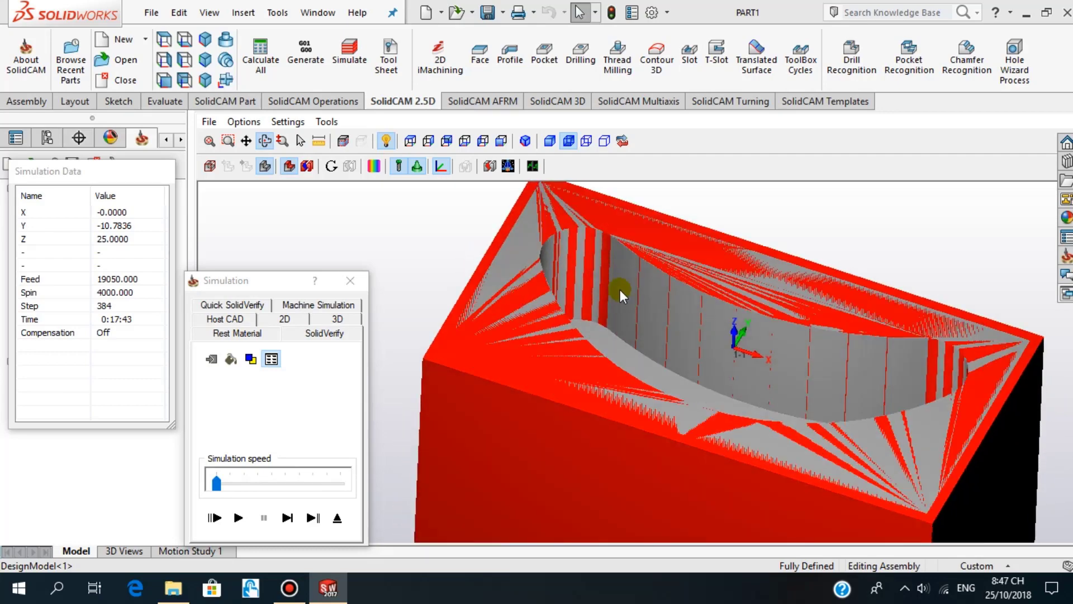
{"action": "scroll", "coordinate": [585, 250], "scroll_direction": "up", "scroll_amount": 2}
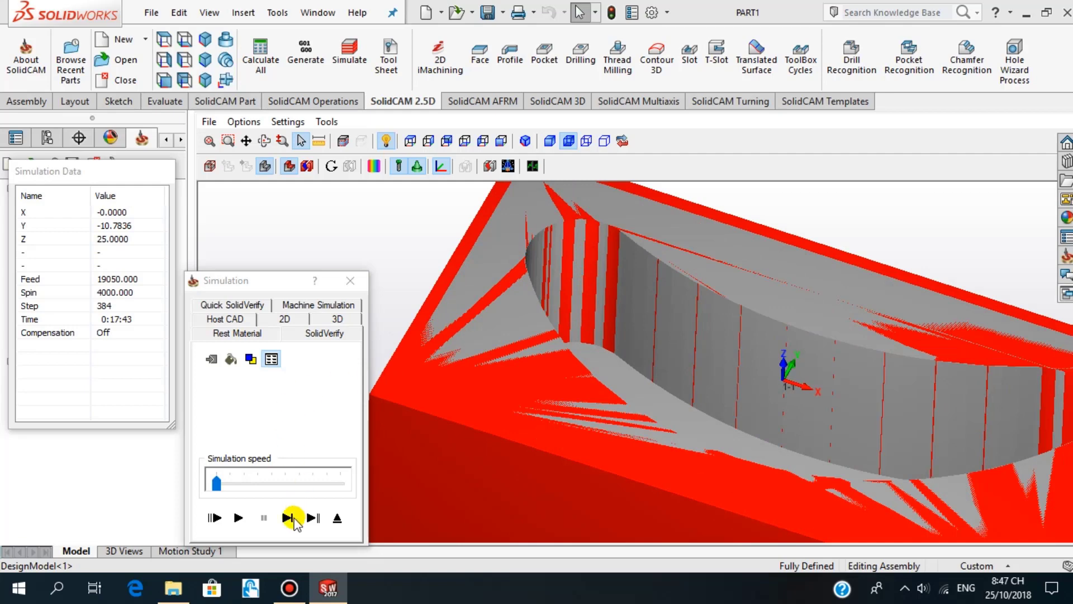
{"action": "left_click", "coordinate": [352, 303]}
{"action": "left_click", "coordinate": [358, 281]}
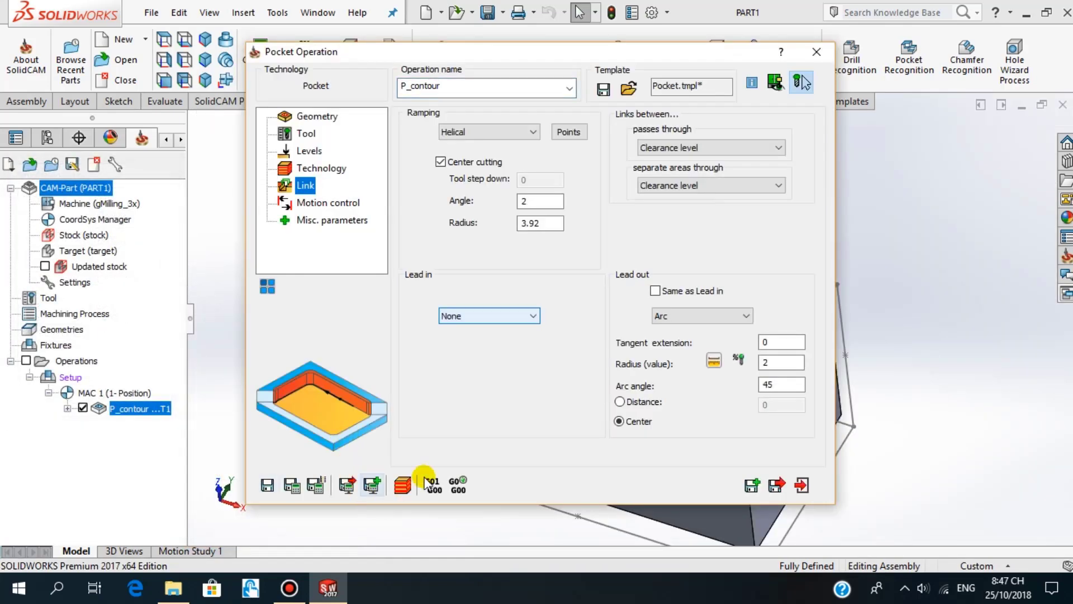
Change the pocket operation's end mill diameter from 8 mm to 6 mm.
{"action": "left_click", "coordinate": [307, 134]}
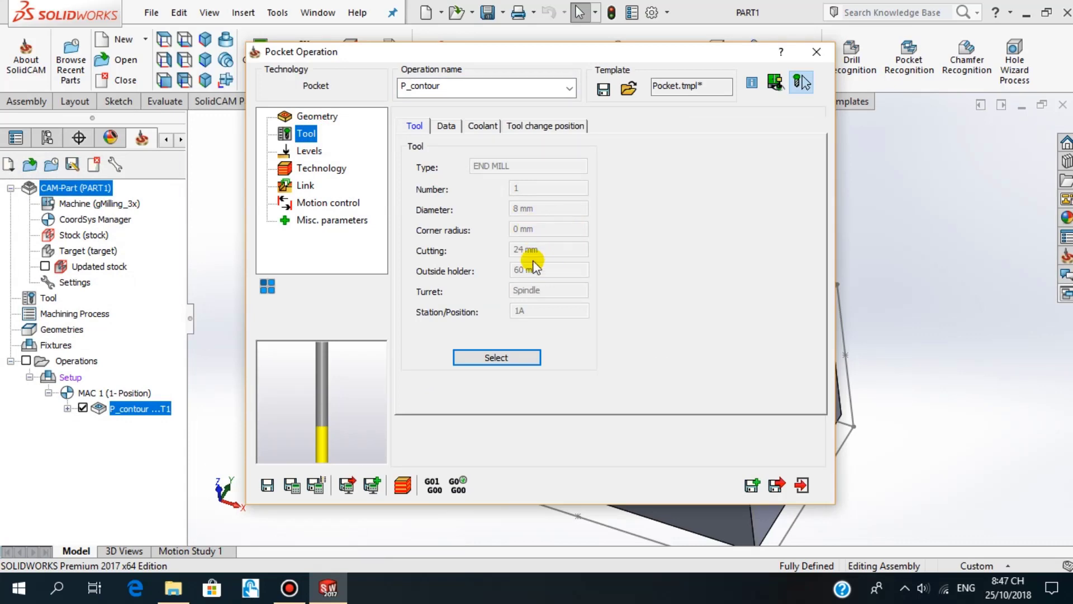
{"action": "left_click", "coordinate": [530, 358]}
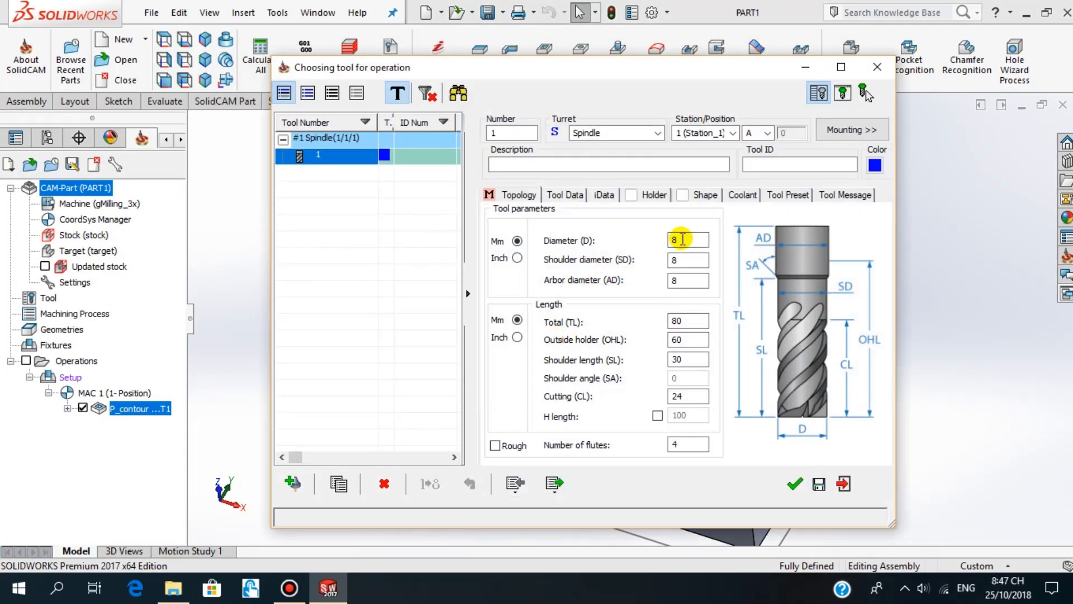
{"action": "left_click", "coordinate": [682, 239]}
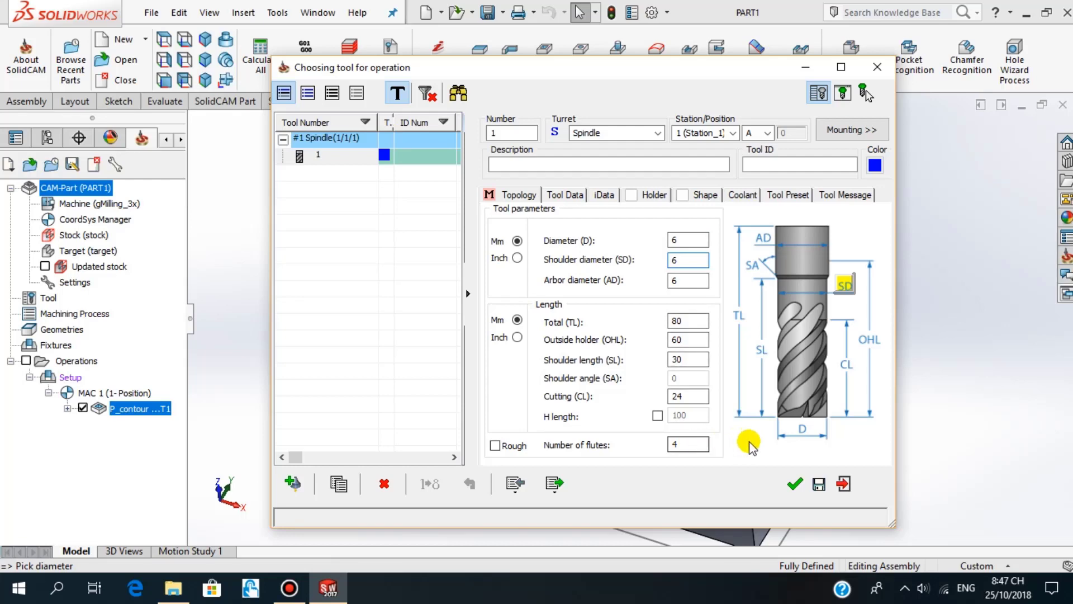
{"action": "left_click", "coordinate": [796, 489]}
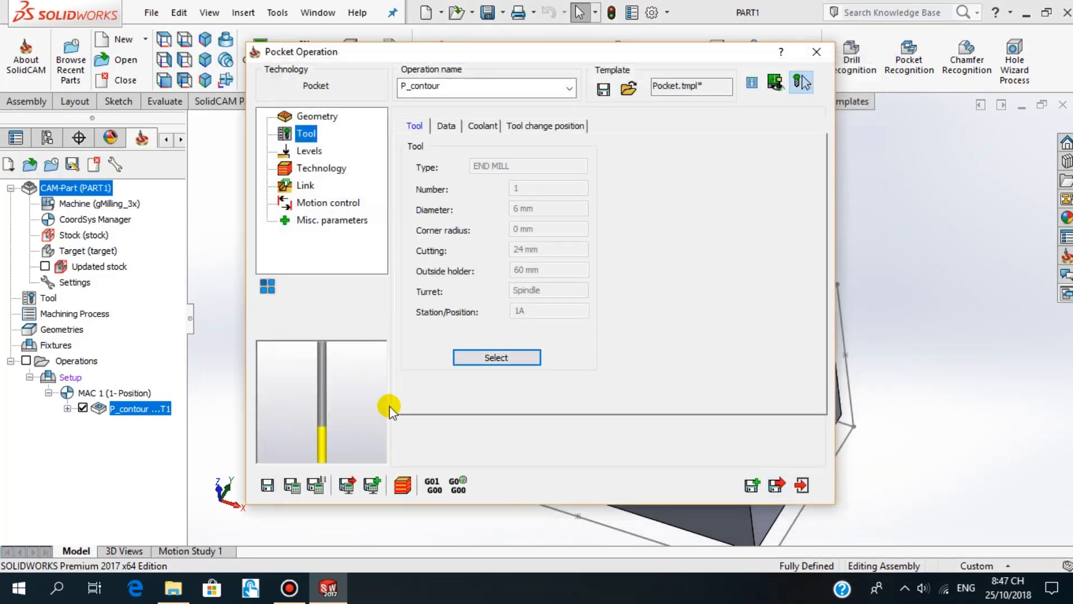
Save and calculate the changed pocket operation to simulate it.
{"action": "left_click", "coordinate": [404, 486]}
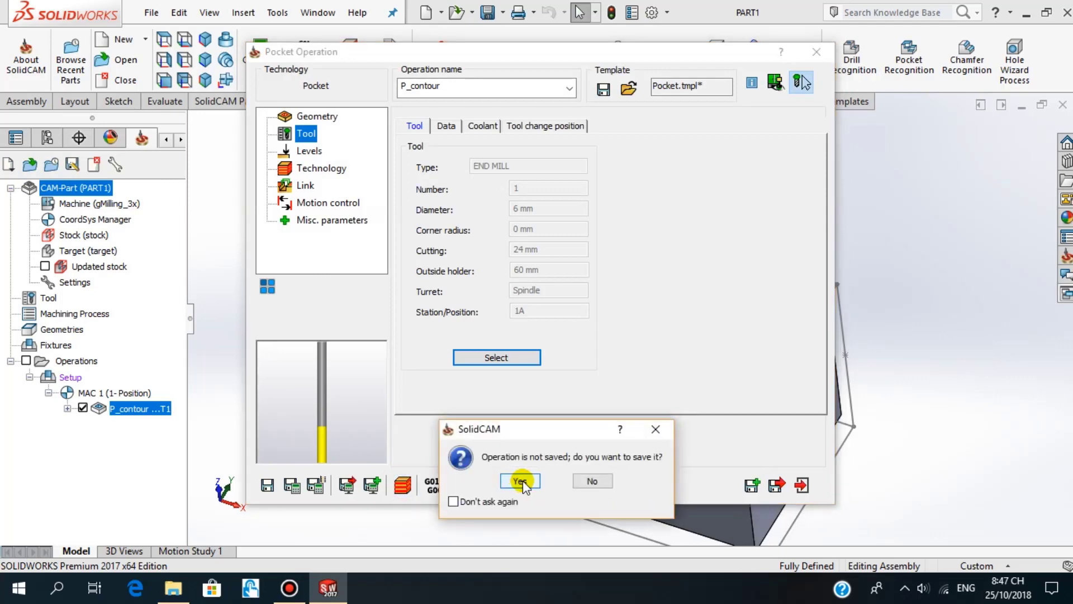
{"action": "left_click", "coordinate": [538, 482]}
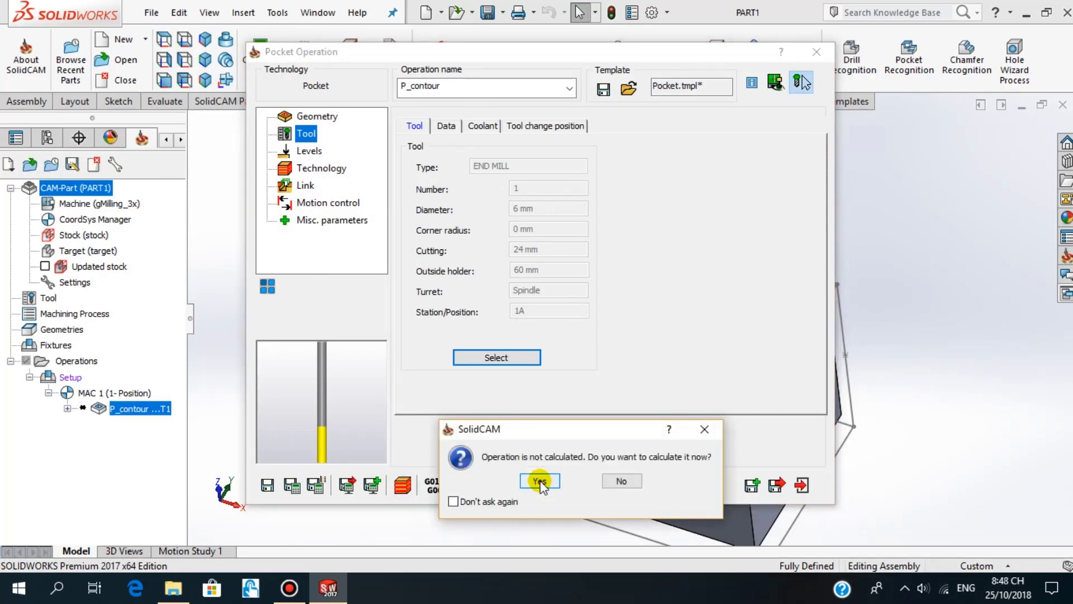
{"action": "left_click", "coordinate": [538, 481]}
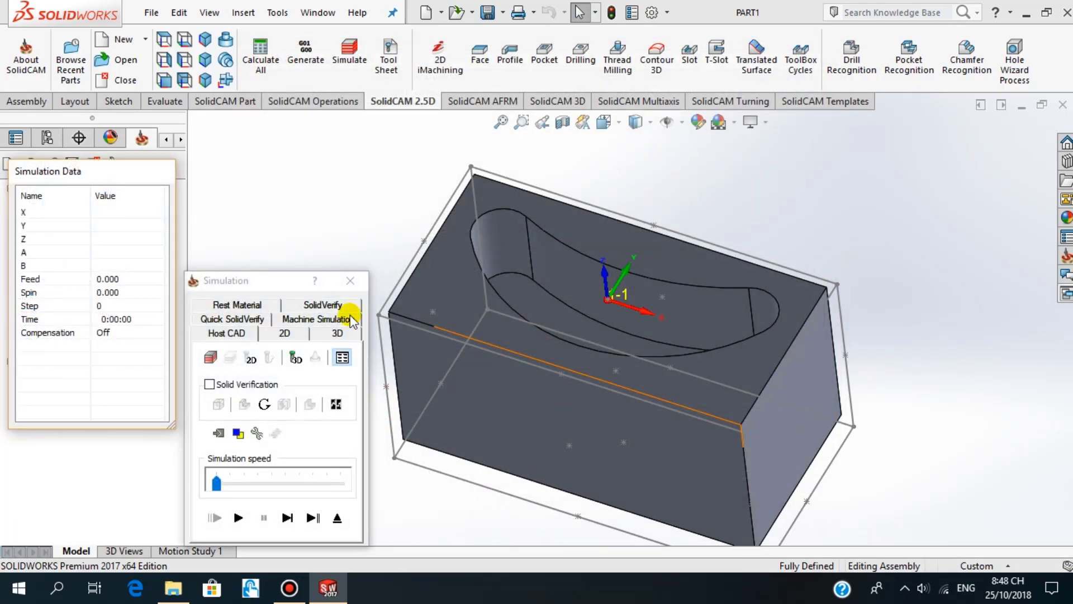
Run the SolidVerify simulation of the 6 mm toolpath at increased speed.
{"action": "left_click", "coordinate": [306, 309]}
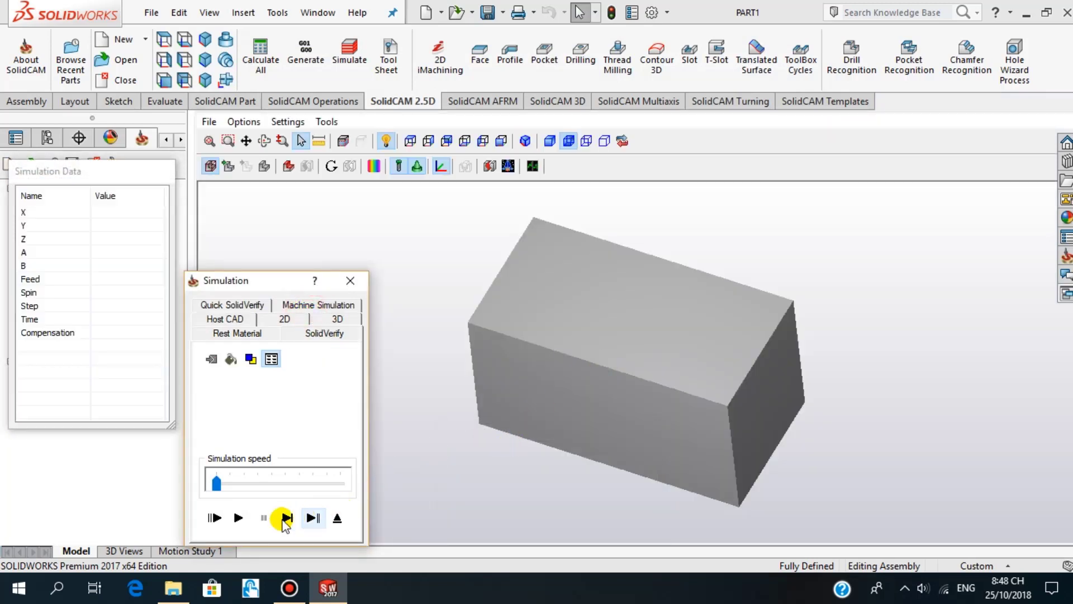
{"action": "left_click", "coordinate": [239, 519]}
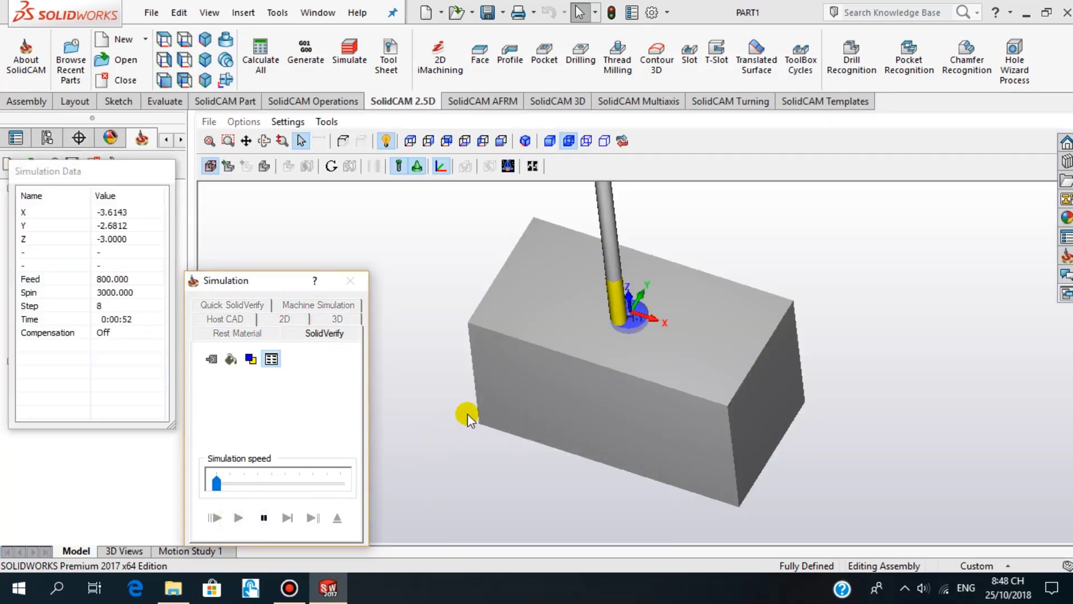
{"action": "left_click_drag", "start_coordinate": [217, 482], "coordinate": [285, 482]}
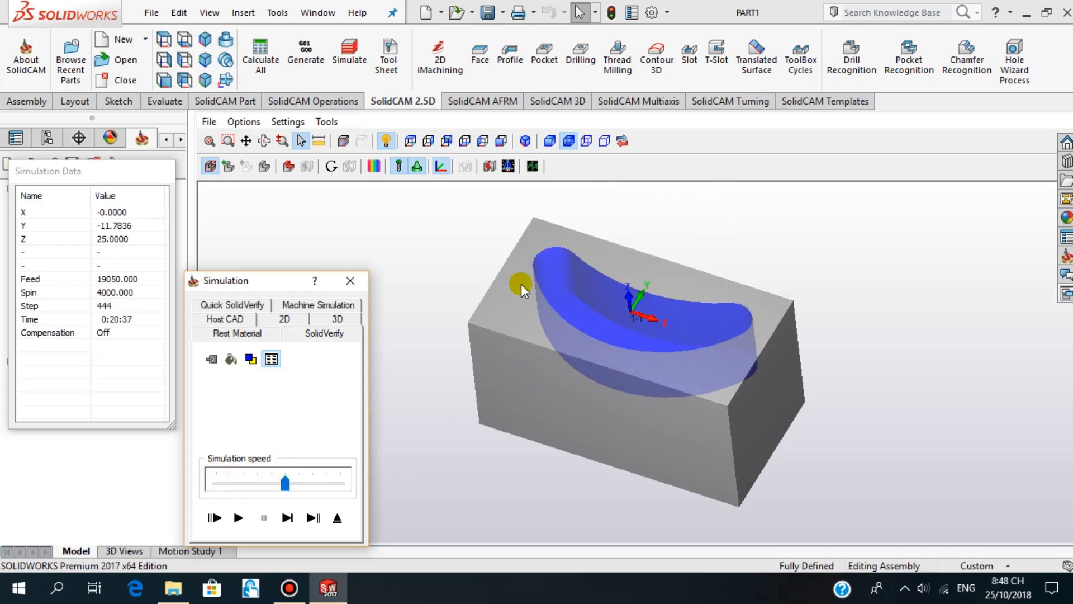
Compare the cut with the target part, inspect the pocket from several angles, then close Simulation.
{"action": "left_click", "coordinate": [288, 166]}
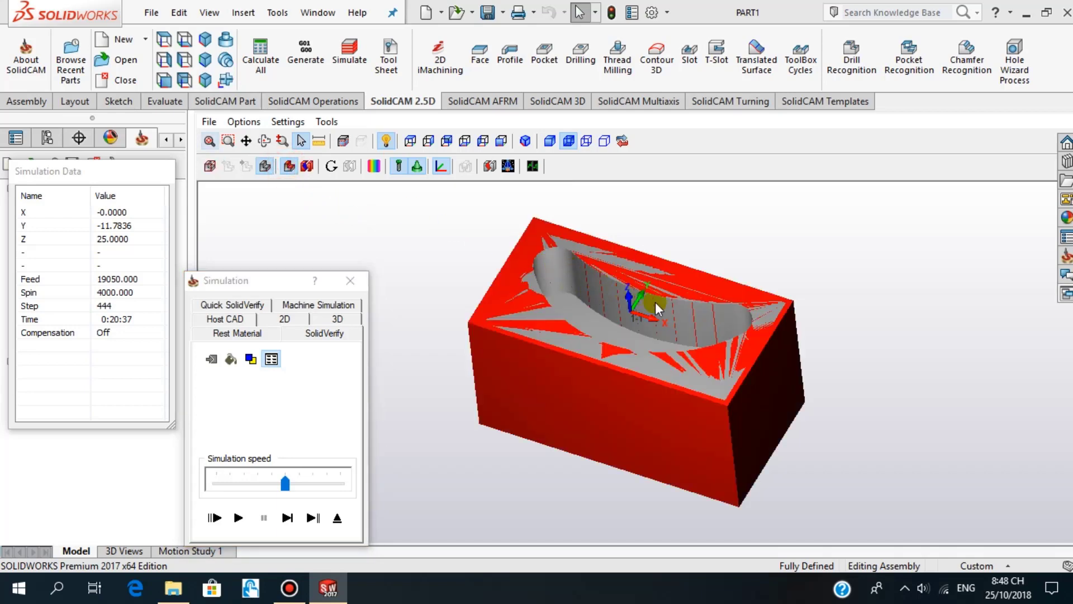
{"action": "mouse_move", "coordinate": [648, 311]}
{"action": "middle_mouse_down"}
{"action": "mouse_move", "coordinate": [652, 294]}
{"action": "mouse_move", "coordinate": [690, 379]}
{"action": "mouse_move", "coordinate": [661, 359]}
{"action": "mouse_move", "coordinate": [655, 316]}
{"action": "middle_mouse_up"}
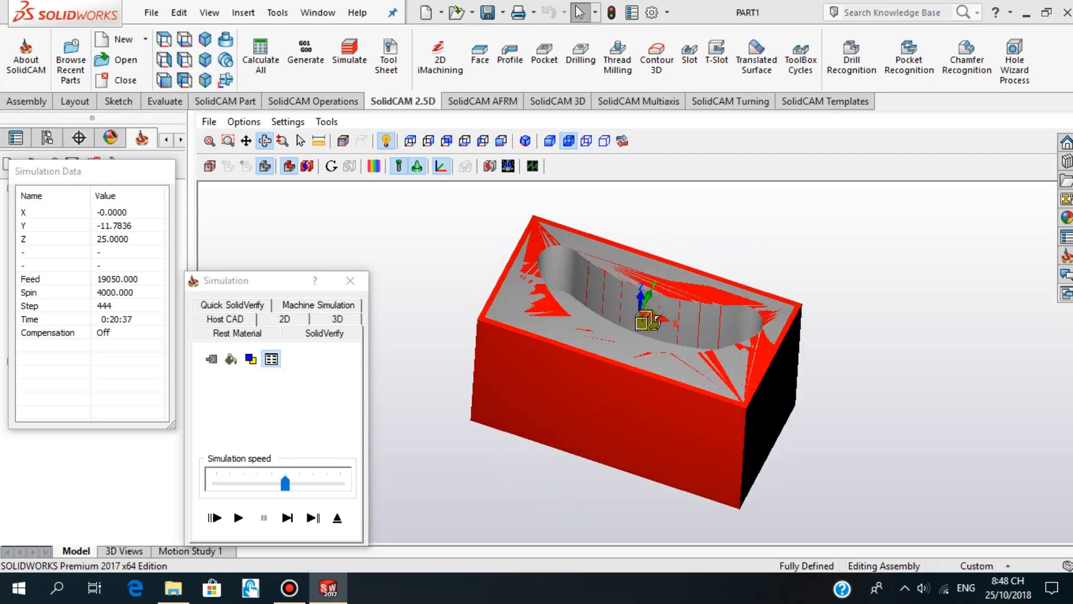
{"action": "scroll", "coordinate": [653, 308], "scroll_direction": "up", "scroll_amount": 2}
{"action": "scroll", "coordinate": [653, 307], "scroll_direction": "up", "scroll_amount": 2}
{"action": "scroll", "coordinate": [653, 310], "scroll_direction": "up", "scroll_amount": 2}
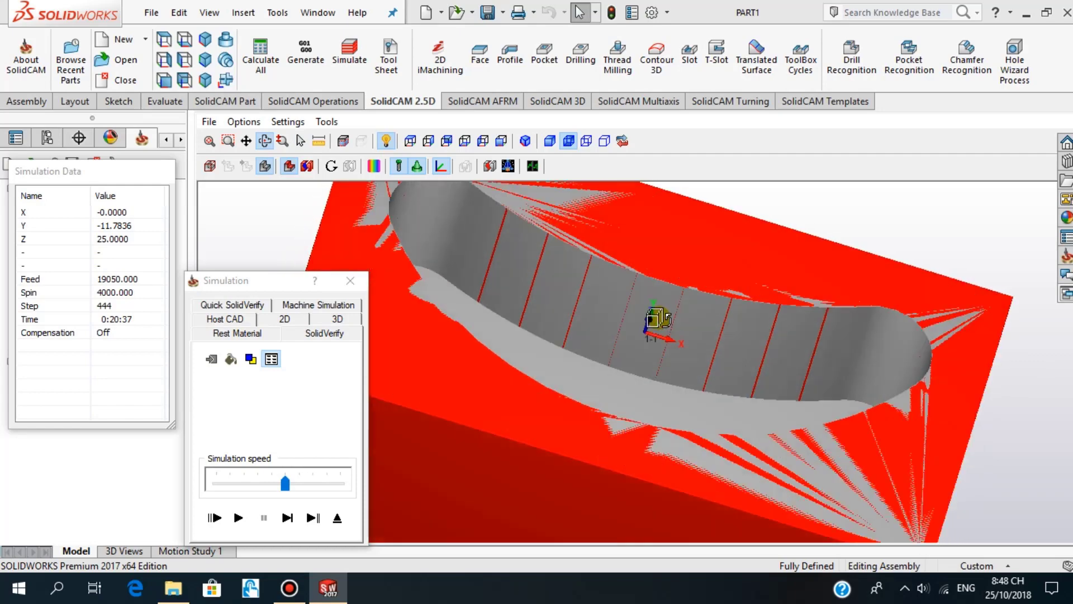
{"action": "scroll", "coordinate": [653, 312], "scroll_direction": "up", "scroll_amount": 1}
{"action": "scroll", "coordinate": [652, 311], "scroll_direction": "down", "scroll_amount": 2}
{"action": "scroll", "coordinate": [651, 310], "scroll_direction": "down", "scroll_amount": 2}
{"action": "scroll", "coordinate": [652, 310], "scroll_direction": "down", "scroll_amount": 2}
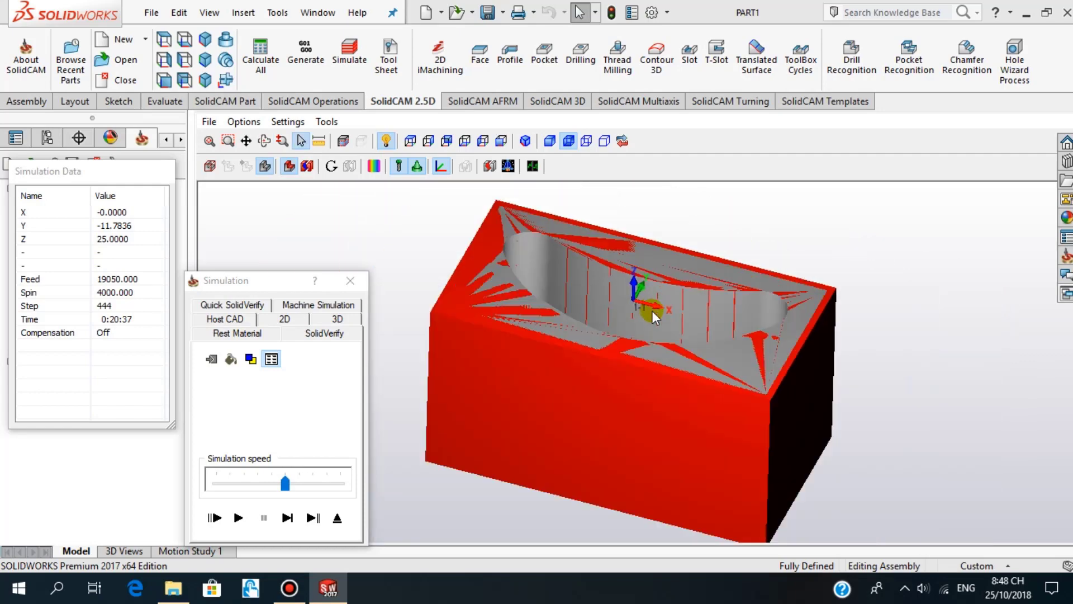
{"action": "scroll", "coordinate": [652, 310], "scroll_direction": "down", "scroll_amount": 1}
{"action": "mouse_move", "coordinate": [651, 334]}
{"action": "middle_mouse_down"}
{"action": "mouse_move", "coordinate": [637, 352]}
{"action": "mouse_move", "coordinate": [642, 371]}
{"action": "mouse_move", "coordinate": [655, 295]}
{"action": "mouse_move", "coordinate": [642, 313]}
{"action": "mouse_move", "coordinate": [647, 305]}
{"action": "middle_mouse_up"}
{"action": "scroll", "coordinate": [646, 297], "scroll_direction": "down", "scroll_amount": 2}
{"action": "left_click_drag", "start_coordinate": [648, 321], "coordinate": [642, 307]}
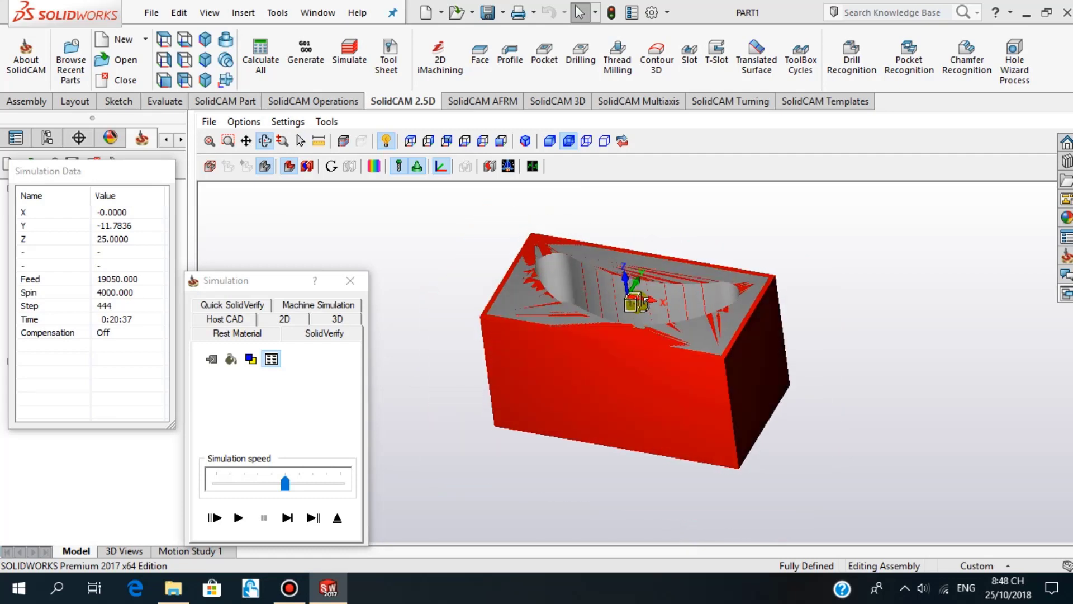
{"action": "key", "text": "Escape"}
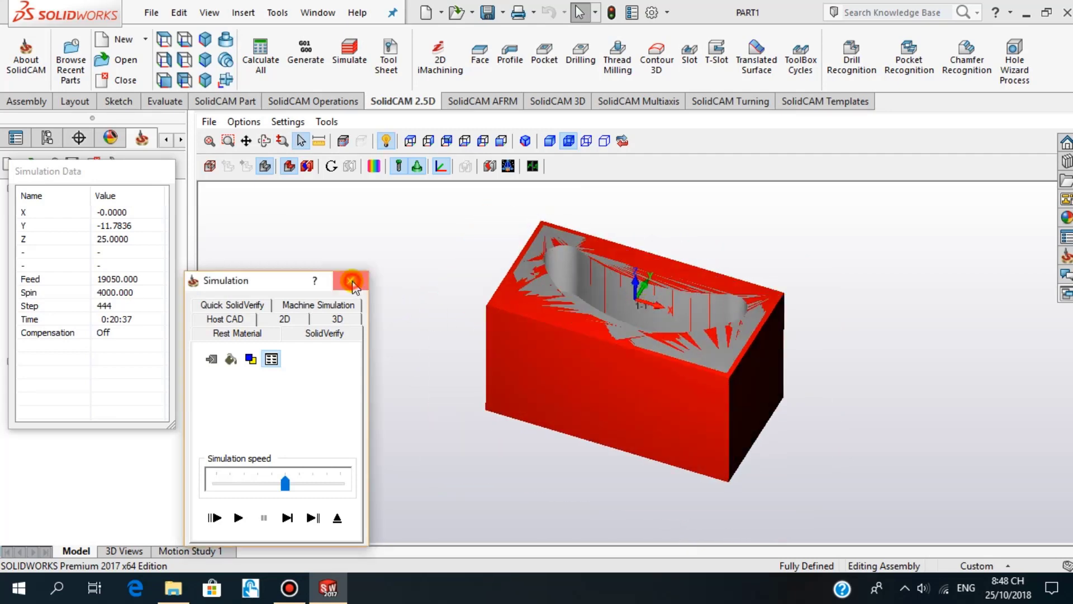
{"action": "left_click", "coordinate": [350, 280]}
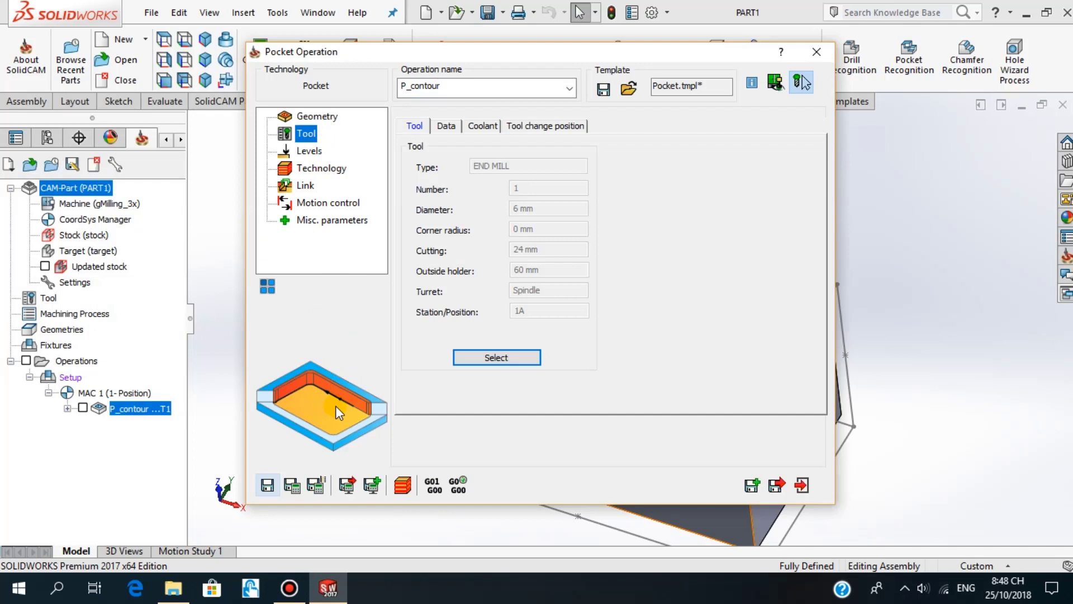
Save and recalculate the P_contour pocket, exit its settings, inspect the toolpath, and save the part.
{"action": "left_click", "coordinate": [293, 486]}
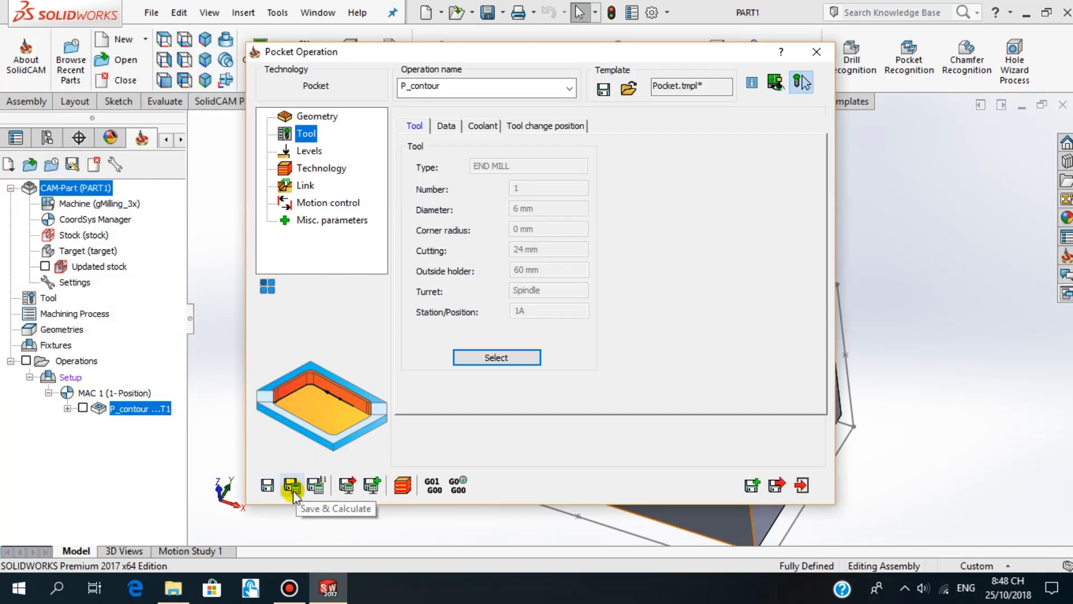
{"action": "left_click", "coordinate": [535, 476]}
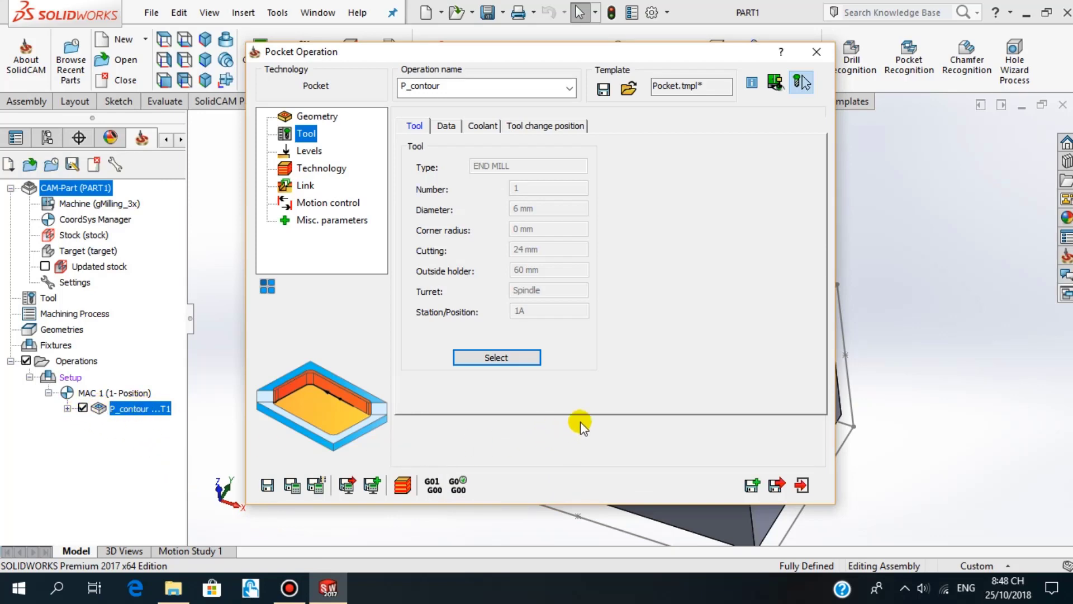
{"action": "left_click", "coordinate": [802, 486]}
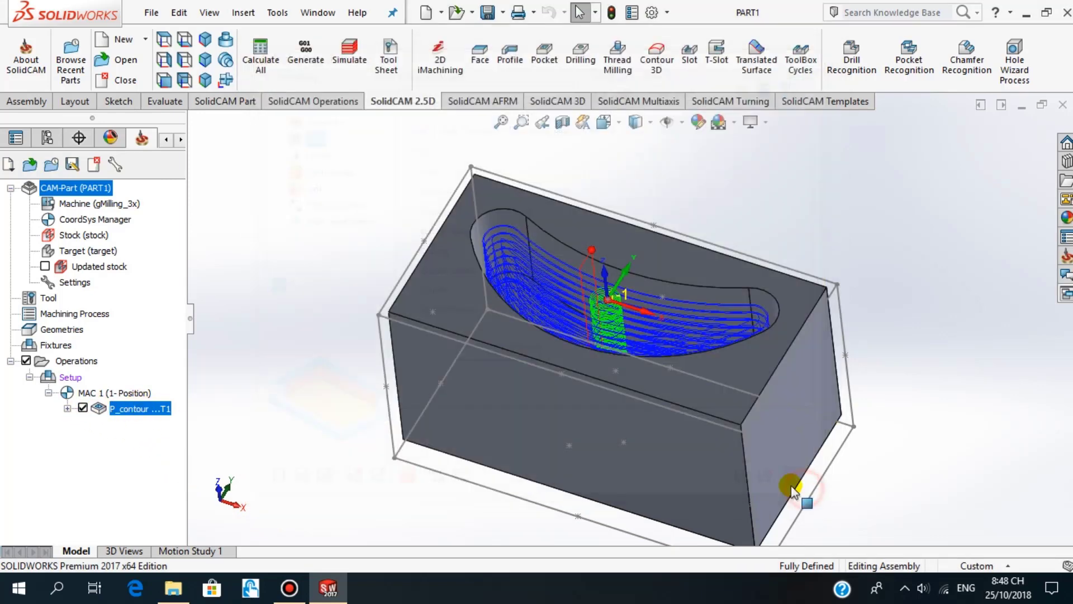
{"action": "mouse_move", "coordinate": [623, 390]}
{"action": "middle_mouse_down"}
{"action": "mouse_move", "coordinate": [624, 350]}
{"action": "mouse_move", "coordinate": [630, 408]}
{"action": "mouse_move", "coordinate": [626, 333]}
{"action": "mouse_move", "coordinate": [613, 364]}
{"action": "middle_mouse_up"}
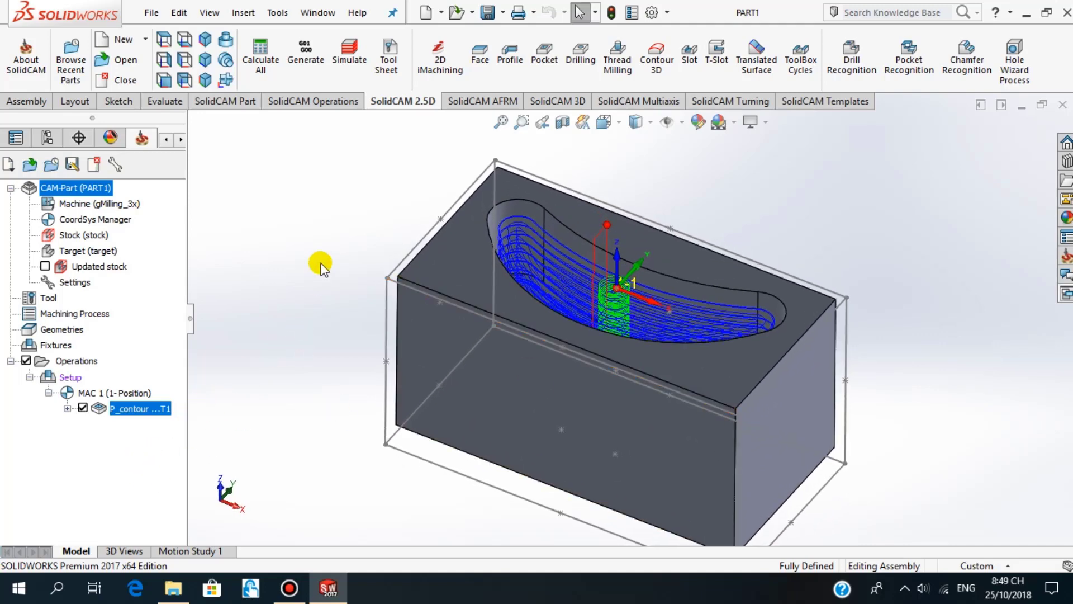
{"action": "left_click", "coordinate": [488, 13]}
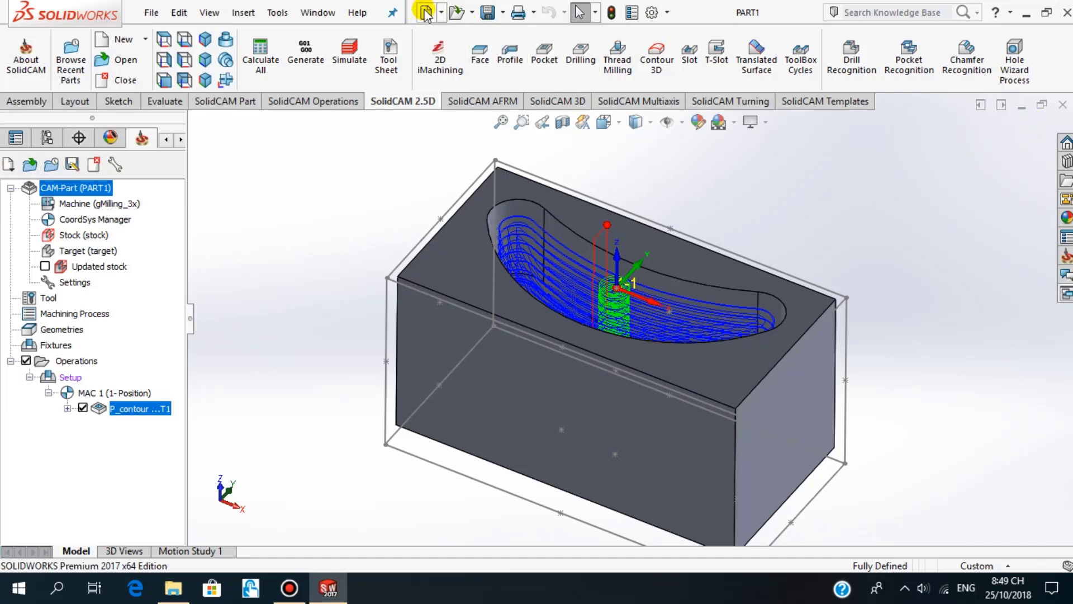
Create a new part, then open Part3 from E:\solidcam\Clip solicam 2018.
{"action": "left_click", "coordinate": [426, 13]}
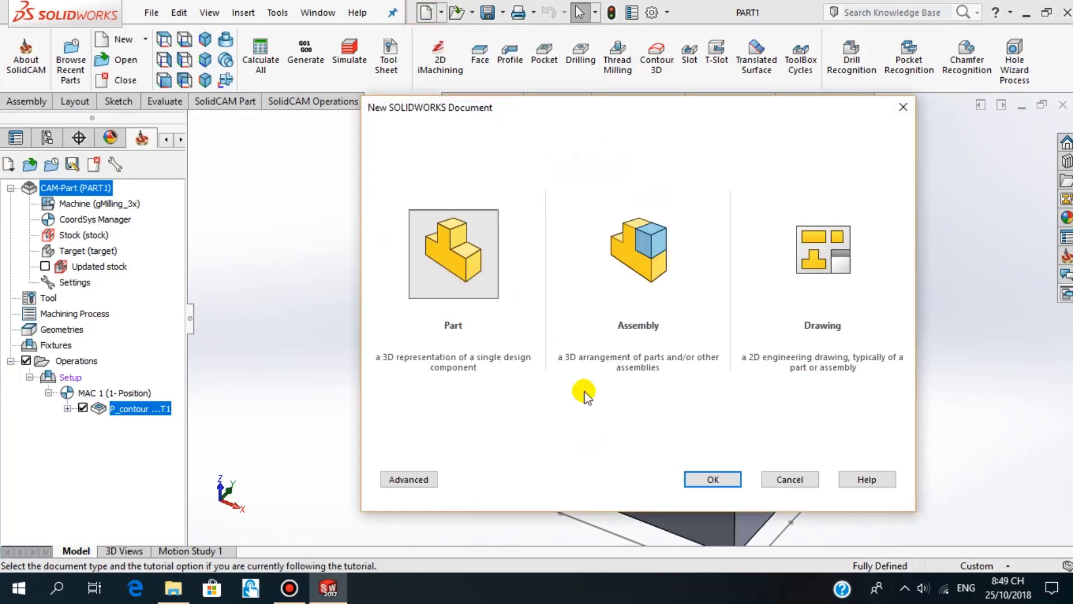
{"action": "left_click", "coordinate": [699, 478]}
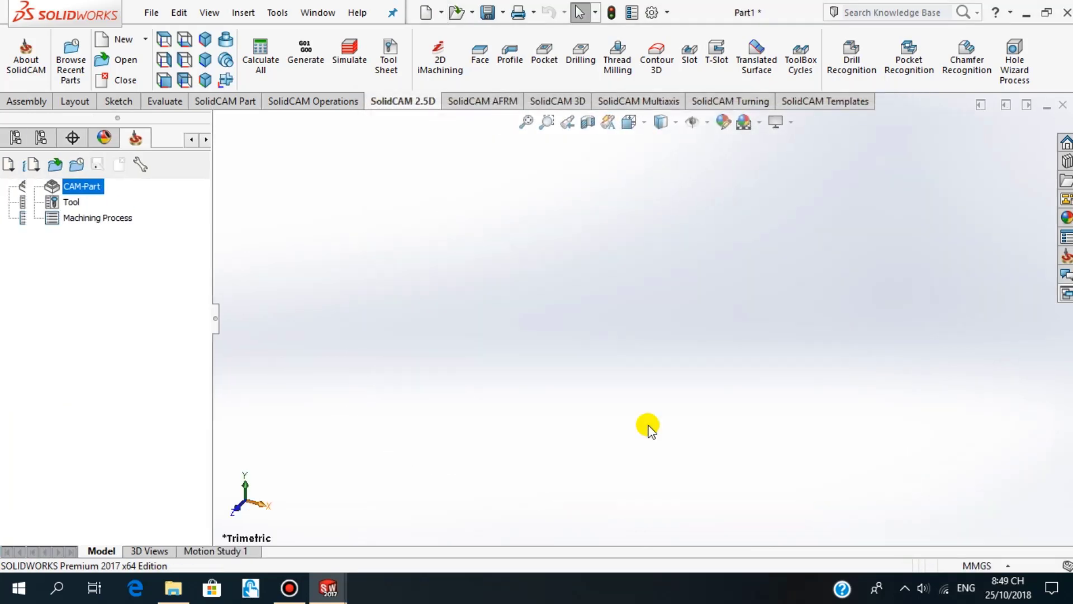
{"action": "left_click", "coordinate": [457, 13]}
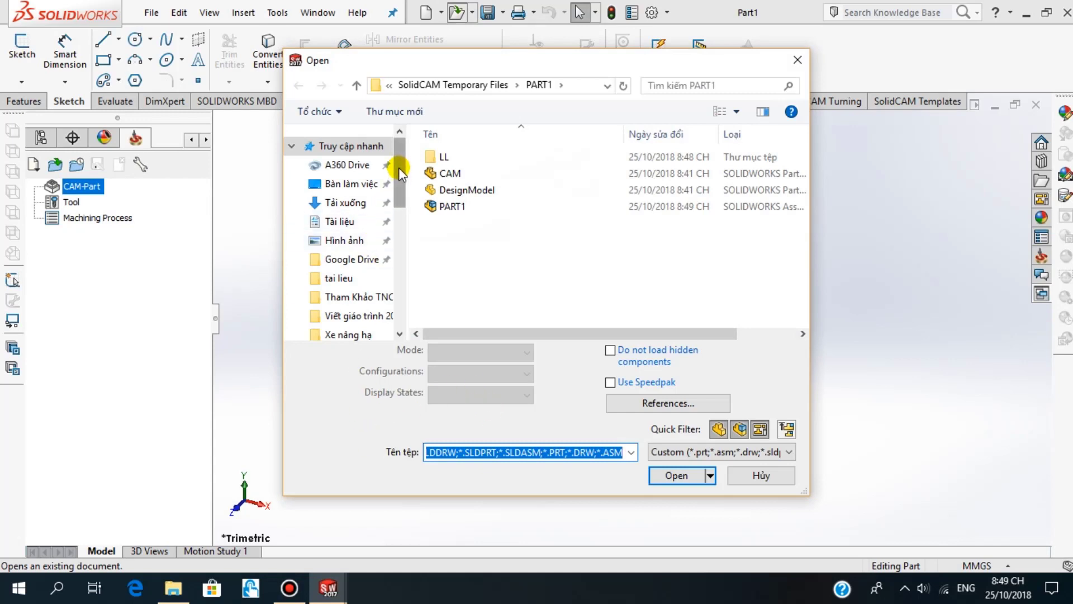
{"action": "left_click_drag", "start_coordinate": [400, 168], "coordinate": [402, 291]}
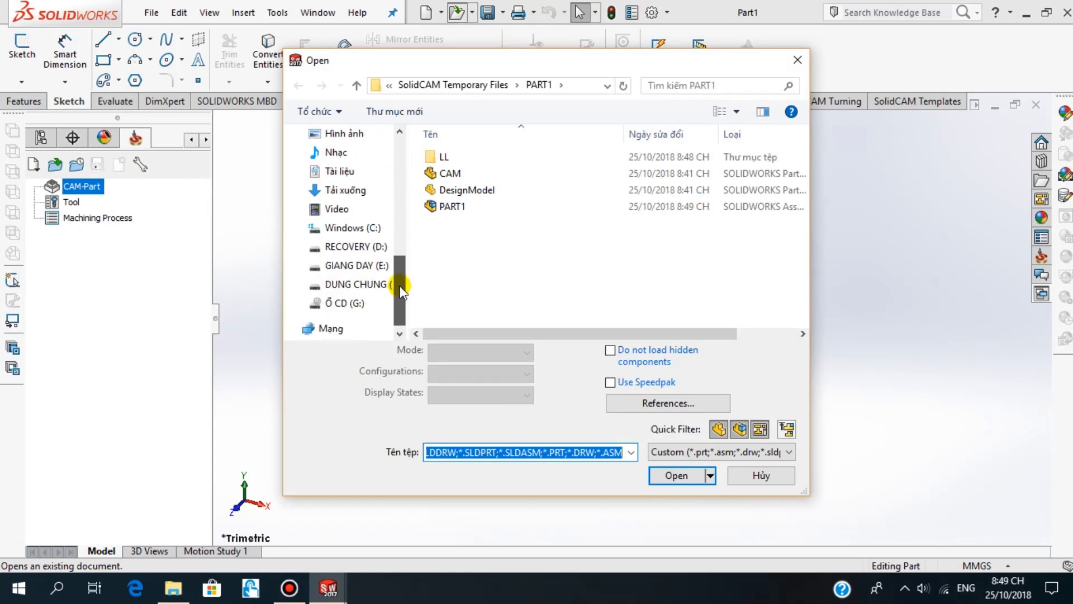
{"action": "left_click", "coordinate": [338, 266]}
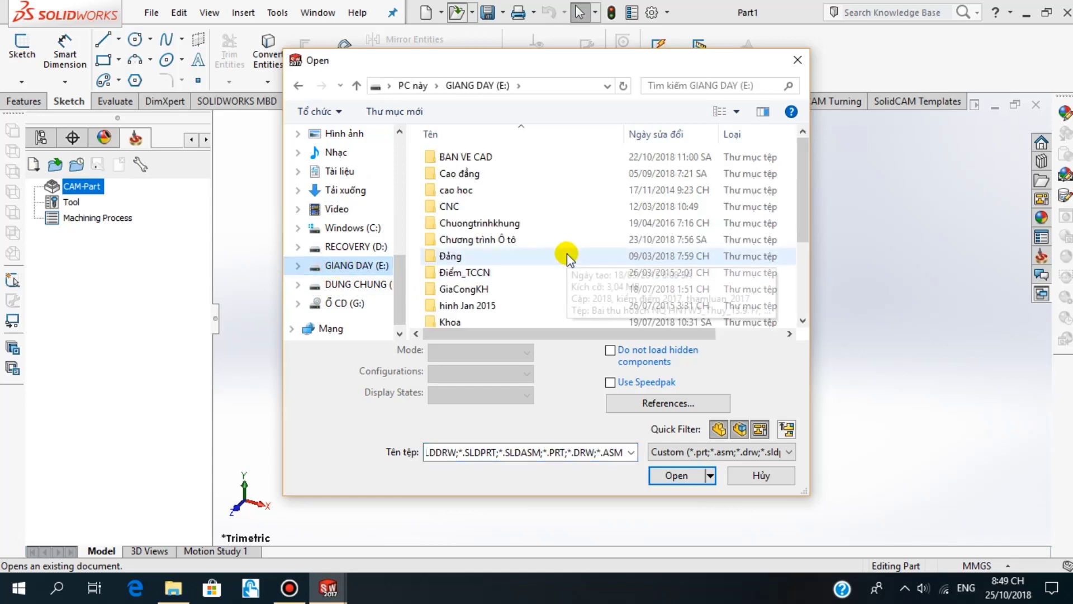
{"action": "scroll", "coordinate": [632, 250], "scroll_direction": "down", "scroll_amount": 3}
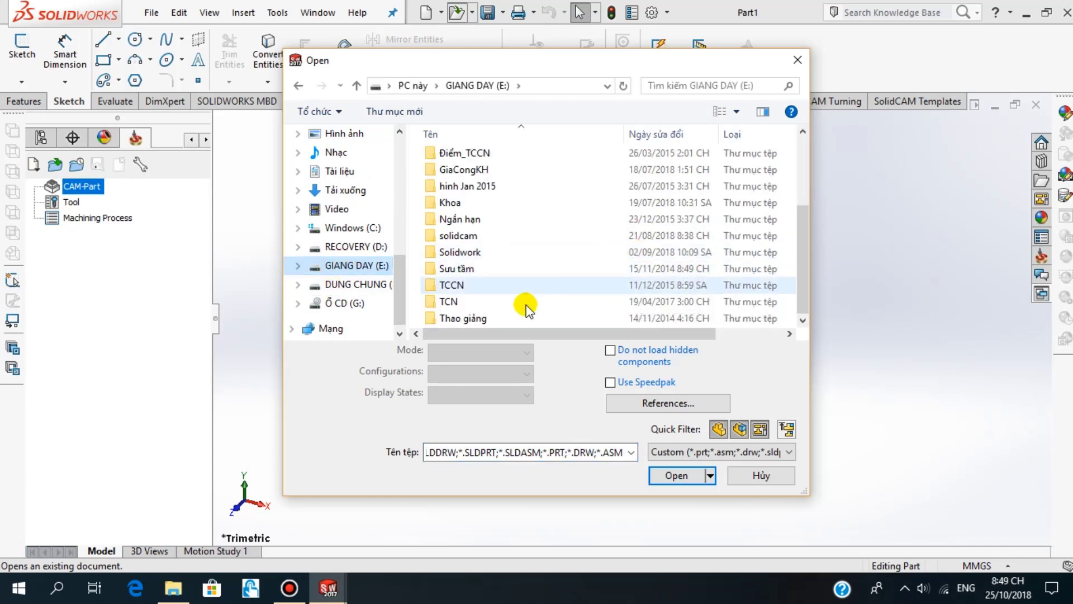
{"action": "double_click", "coordinate": [472, 234]}
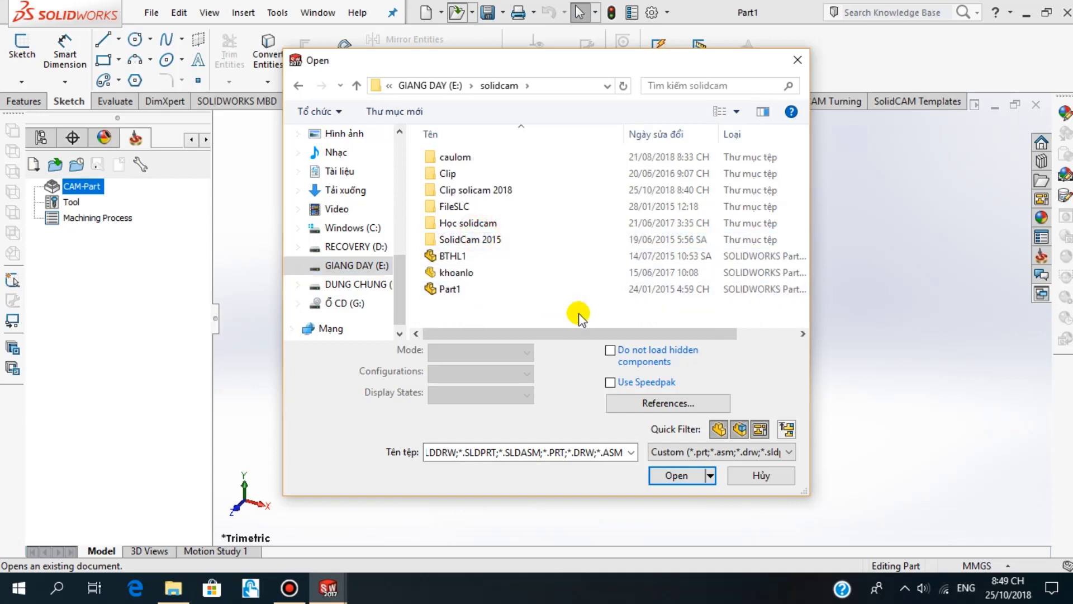
{"action": "double_click", "coordinate": [476, 190]}
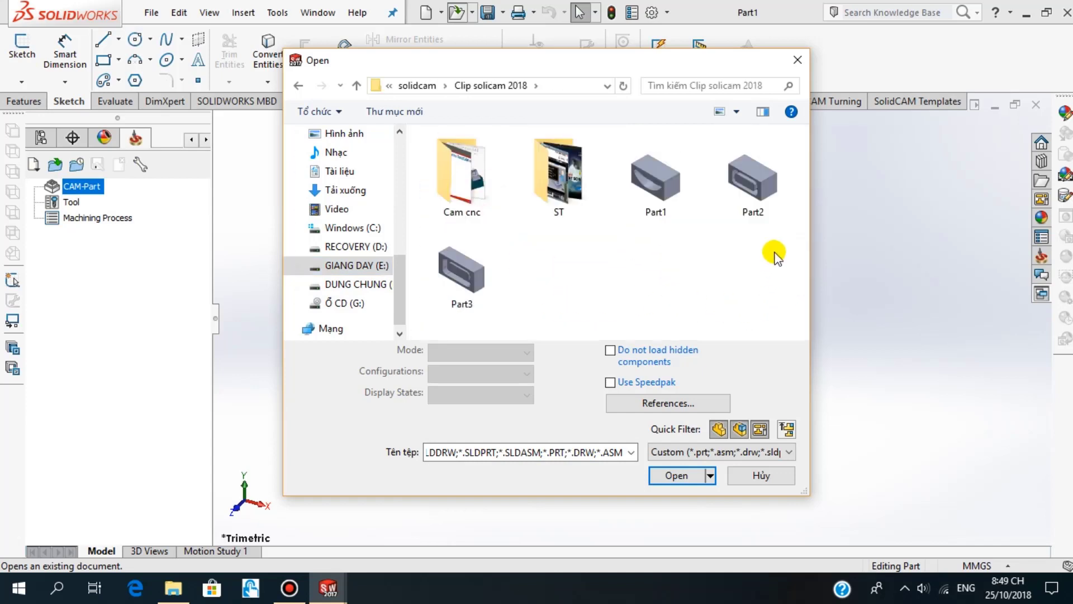
{"action": "left_click", "coordinate": [474, 280]}
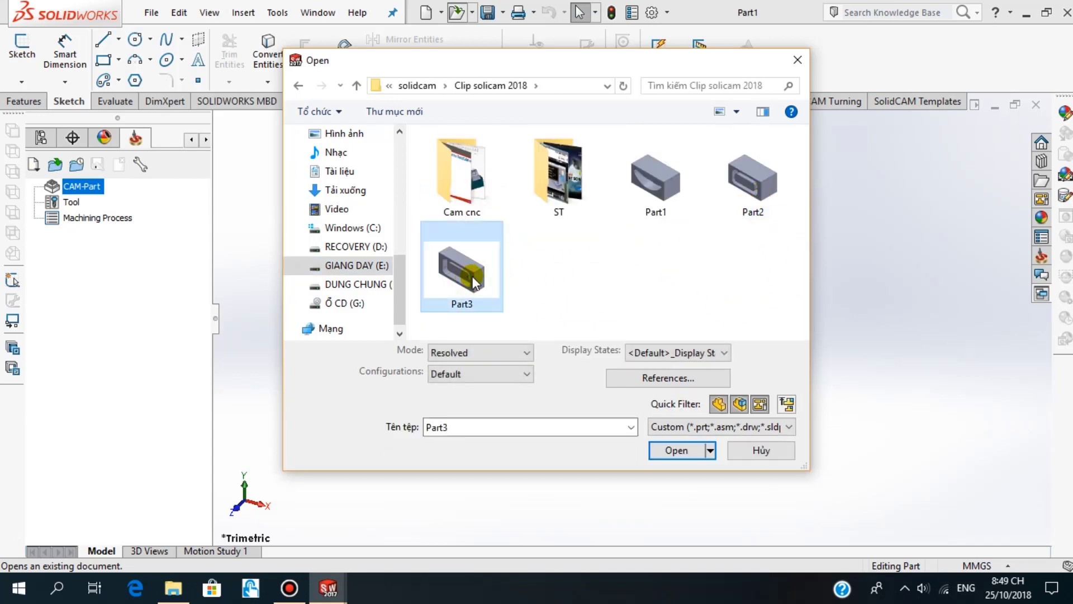
{"action": "left_click", "coordinate": [678, 450]}
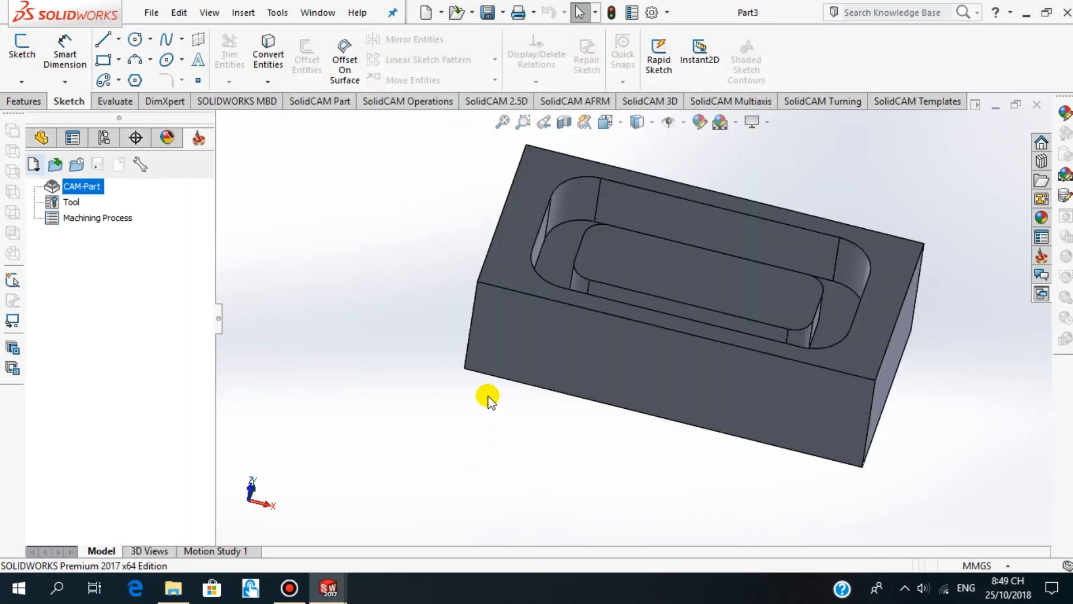
{"action": "mouse_move", "coordinate": [689, 251]}
{"action": "middle_mouse_down"}
{"action": "mouse_move", "coordinate": [678, 283]}
{"action": "mouse_move", "coordinate": [683, 335]}
{"action": "mouse_move", "coordinate": [692, 211]}
{"action": "mouse_move", "coordinate": [696, 234]}
{"action": "middle_mouse_up"}
{"action": "scroll", "coordinate": [646, 304], "scroll_direction": "down", "scroll_amount": 3}
{"action": "mouse_move", "coordinate": [646, 304]}
{"action": "middle_mouse_down"}
{"action": "mouse_move", "coordinate": [641, 257]}
{"action": "mouse_move", "coordinate": [656, 237]}
{"action": "mouse_move", "coordinate": [636, 391]}
{"action": "mouse_move", "coordinate": [604, 462]}
{"action": "mouse_move", "coordinate": [683, 393]}
{"action": "mouse_move", "coordinate": [699, 336]}
{"action": "mouse_move", "coordinate": [625, 359]}
{"action": "mouse_move", "coordinate": [637, 328]}
{"action": "mouse_move", "coordinate": [687, 307]}
{"action": "mouse_move", "coordinate": [667, 353]}
{"action": "mouse_move", "coordinate": [651, 347]}
{"action": "mouse_move", "coordinate": [653, 379]}
{"action": "middle_mouse_up"}
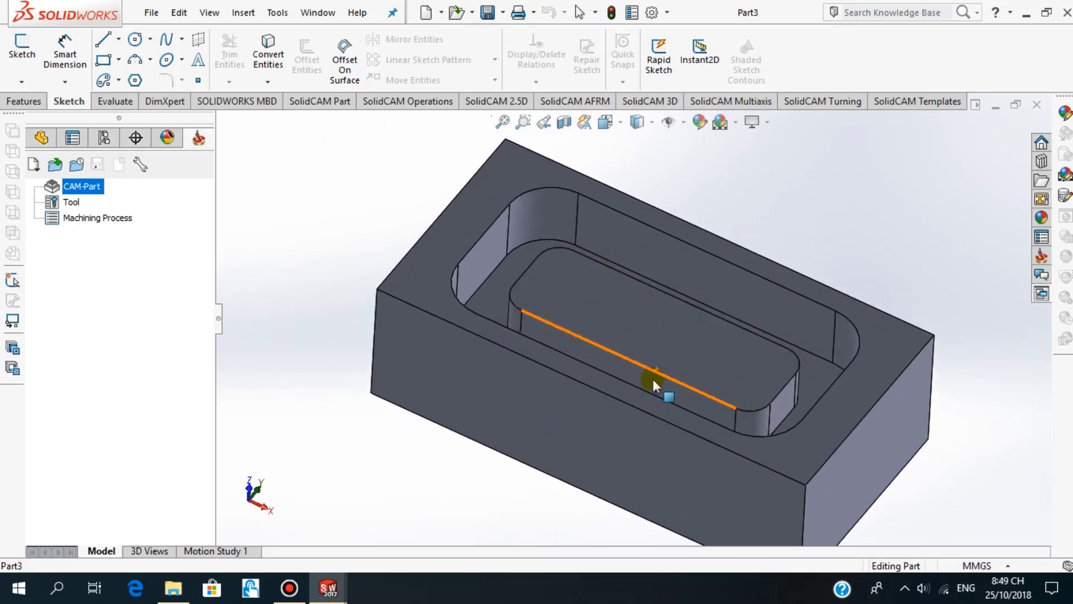
{"action": "scroll", "coordinate": [658, 331], "scroll_direction": "down", "scroll_amount": 3}
{"action": "mouse_move", "coordinate": [659, 337]}
{"action": "middle_mouse_down"}
{"action": "mouse_move", "coordinate": [648, 327]}
{"action": "mouse_move", "coordinate": [643, 376]}
{"action": "mouse_move", "coordinate": [663, 315]}
{"action": "mouse_move", "coordinate": [643, 316]}
{"action": "middle_mouse_up"}
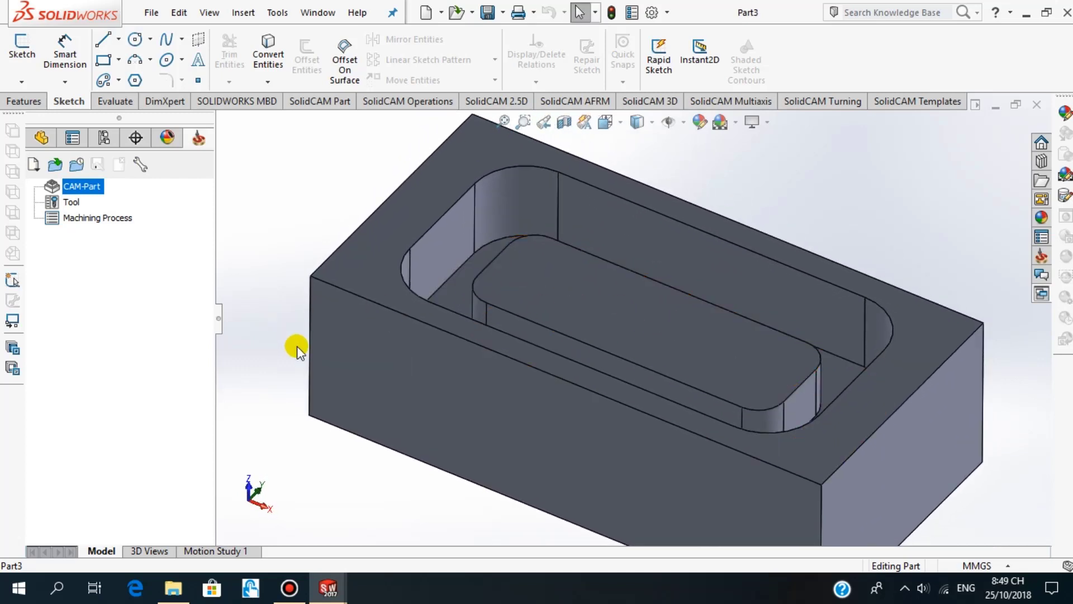
{"action": "left_click", "coordinate": [278, 14]}
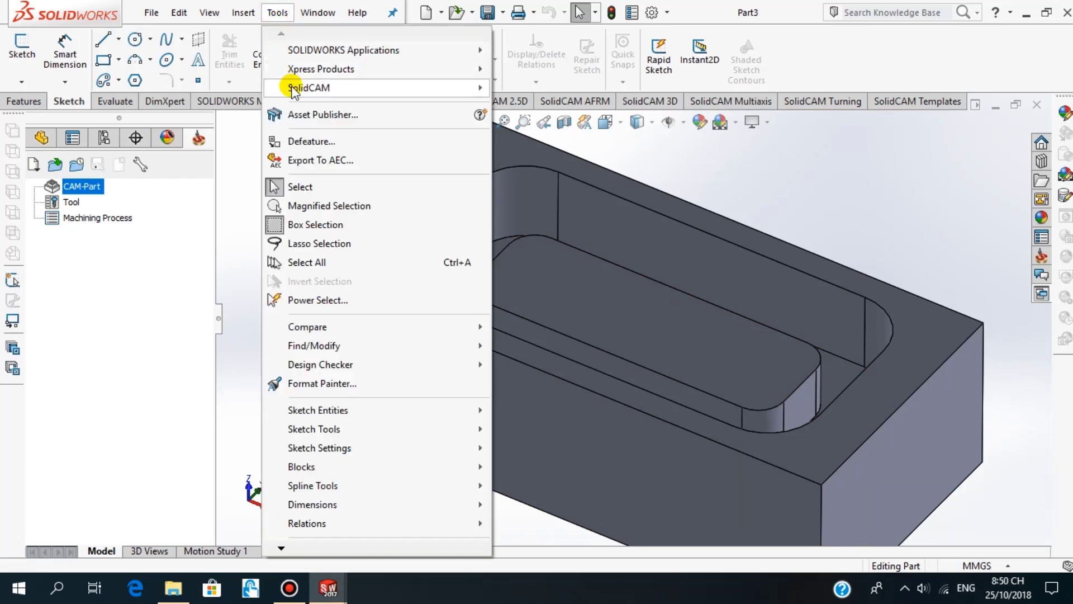
{"action": "mouse_move", "coordinate": [524, 88]}
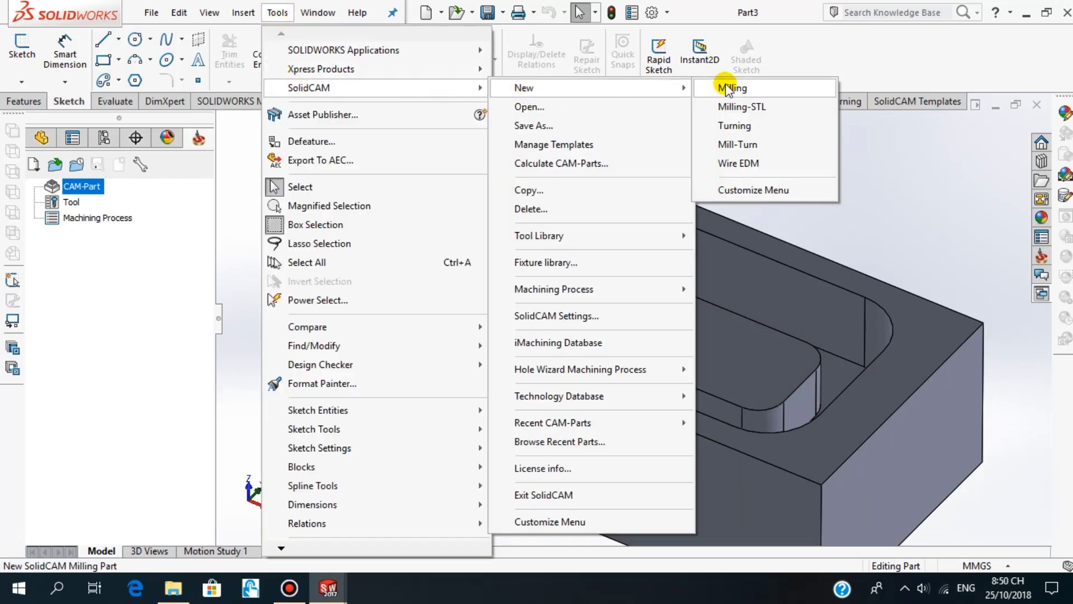
Create a SolidCAM milling CAM-Part for PART3 on gMilling_3x and hide the templates pane.
{"action": "left_click", "coordinate": [727, 90]}
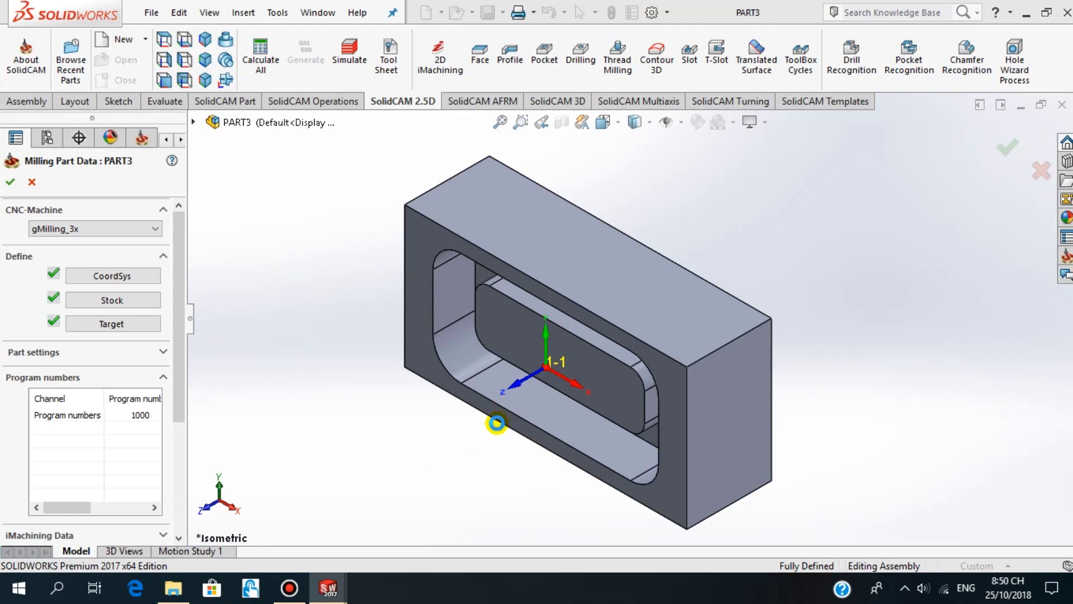
{"action": "left_click", "coordinate": [404, 463]}
{"action": "mouse_move", "coordinate": [501, 445]}
{"action": "middle_mouse_down"}
{"action": "mouse_move", "coordinate": [556, 279]}
{"action": "mouse_move", "coordinate": [599, 302]}
{"action": "mouse_move", "coordinate": [552, 436]}
{"action": "mouse_move", "coordinate": [575, 364]}
{"action": "mouse_move", "coordinate": [568, 448]}
{"action": "mouse_move", "coordinate": [523, 302]}
{"action": "mouse_move", "coordinate": [529, 312]}
{"action": "mouse_move", "coordinate": [515, 314]}
{"action": "middle_mouse_up"}
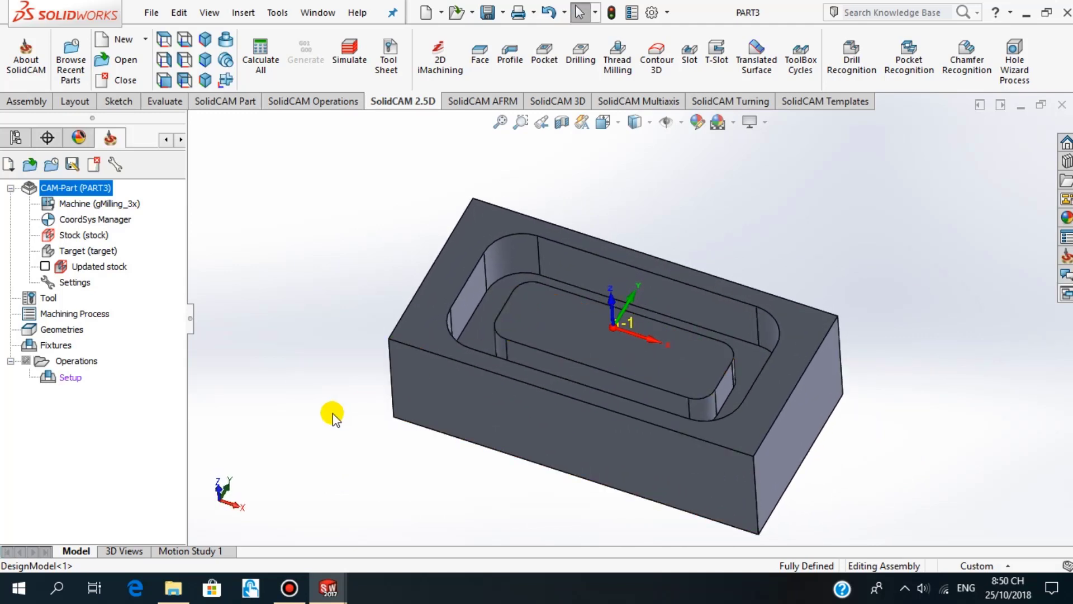
{"action": "right_click", "coordinate": [80, 190]}
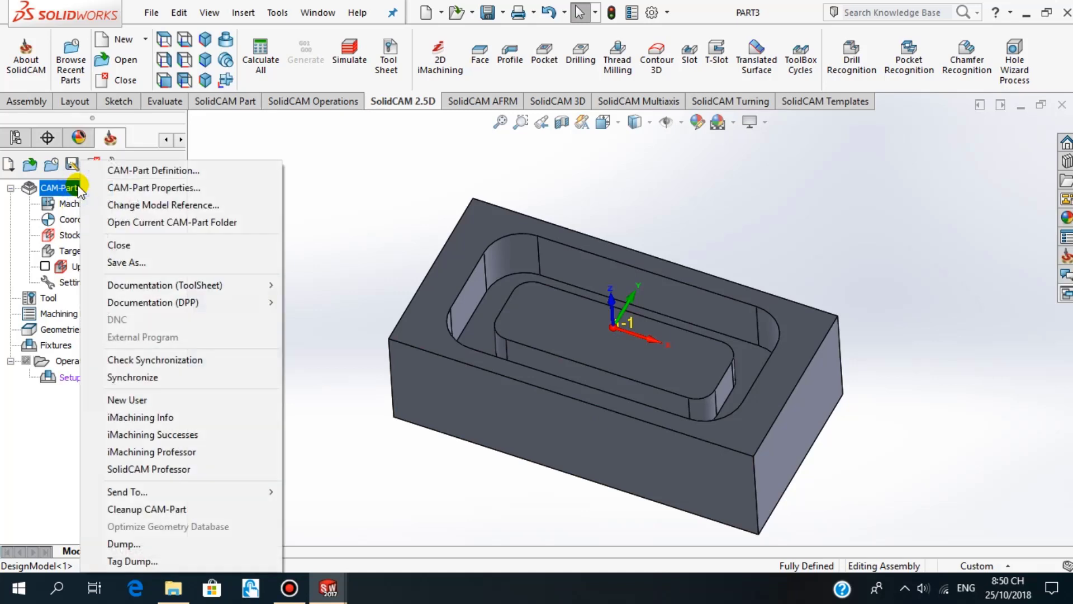
Define a stock box expanded 2 in X/Y, Z+ 0, Z- 6, added to the CAD model.
{"action": "left_click", "coordinate": [139, 171]}
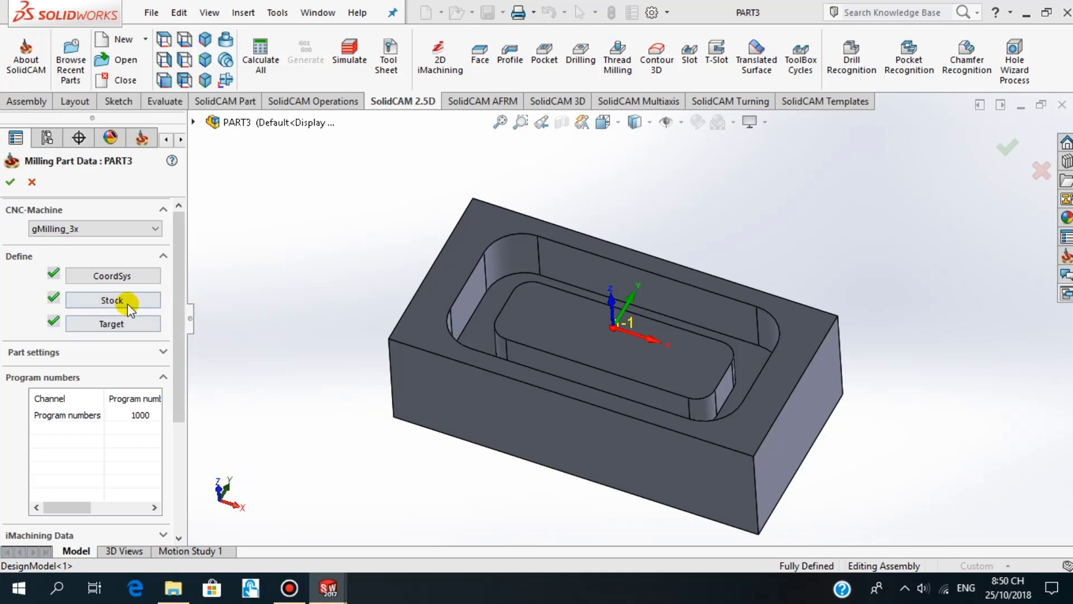
{"action": "left_click", "coordinate": [128, 307]}
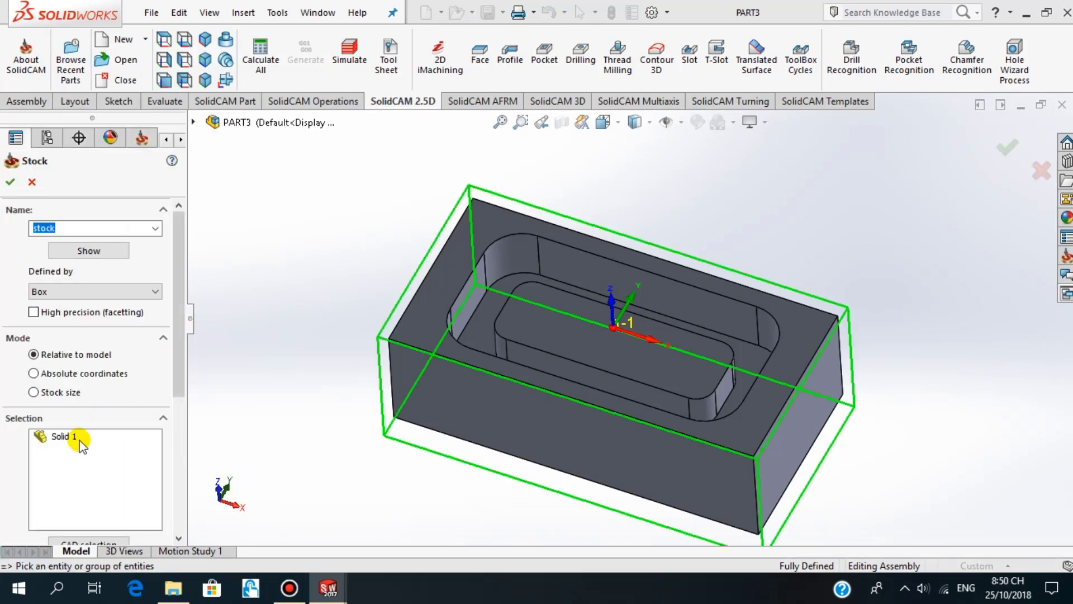
{"action": "mouse_move", "coordinate": [607, 438]}
{"action": "middle_mouse_down"}
{"action": "mouse_move", "coordinate": [641, 288]}
{"action": "mouse_move", "coordinate": [622, 287]}
{"action": "mouse_move", "coordinate": [635, 307]}
{"action": "mouse_move", "coordinate": [632, 348]}
{"action": "middle_mouse_up"}
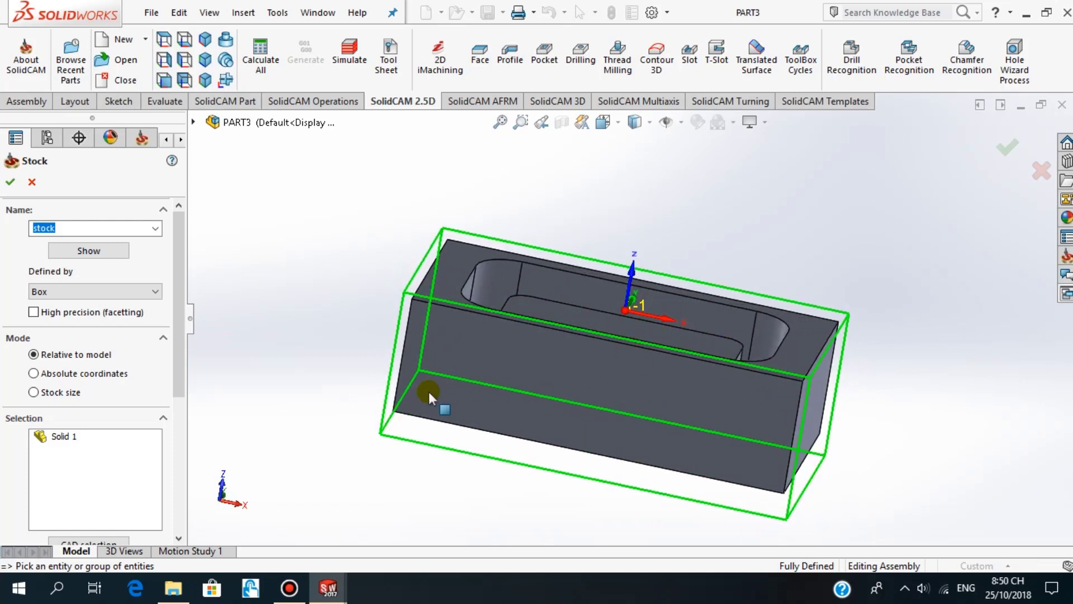
{"action": "left_click_drag", "start_coordinate": [181, 342], "coordinate": [188, 464]}
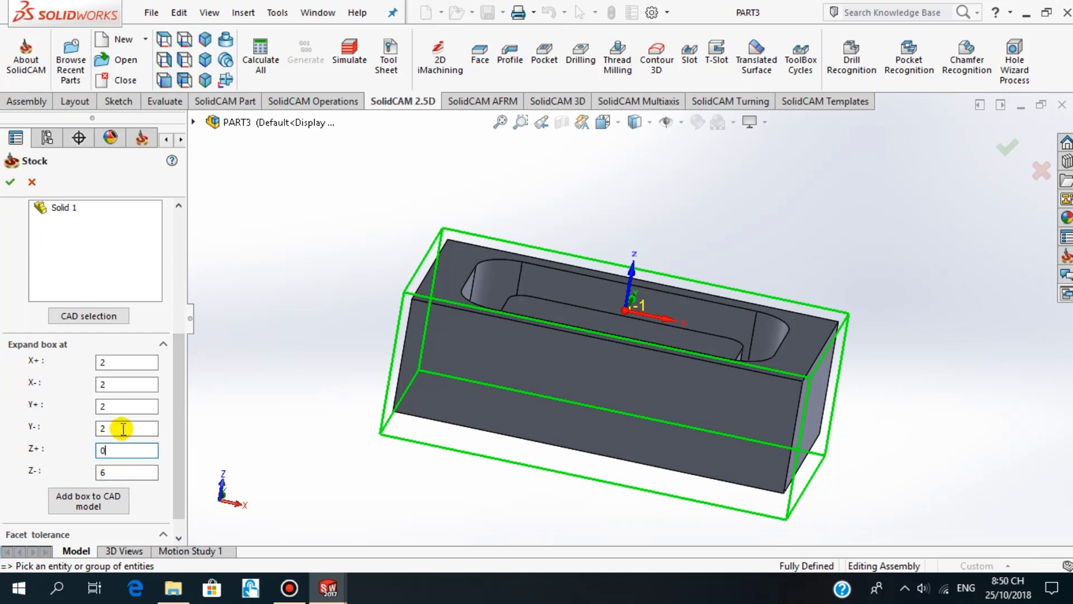
{"action": "mouse_move", "coordinate": [562, 408]}
{"action": "middle_mouse_down"}
{"action": "mouse_move", "coordinate": [563, 329]}
{"action": "mouse_move", "coordinate": [556, 392]}
{"action": "middle_mouse_up"}
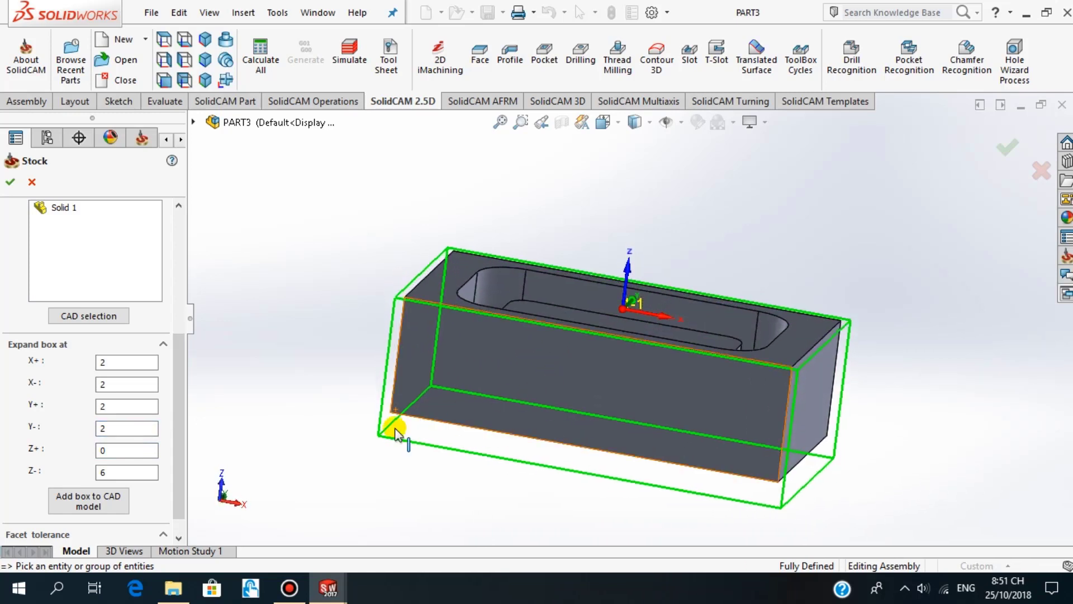
{"action": "left_click", "coordinate": [79, 501]}
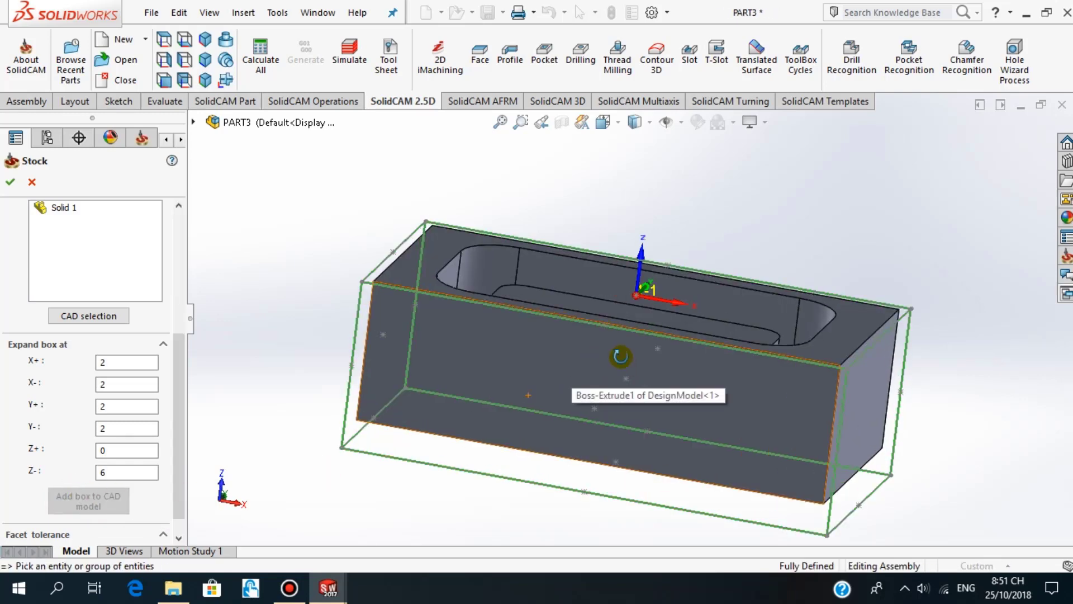
{"action": "mouse_move", "coordinate": [571, 364]}
{"action": "middle_mouse_down"}
{"action": "mouse_move", "coordinate": [610, 286]}
{"action": "mouse_move", "coordinate": [621, 322]}
{"action": "mouse_move", "coordinate": [606, 336]}
{"action": "mouse_move", "coordinate": [620, 414]}
{"action": "middle_mouse_up"}
{"action": "left_click", "coordinate": [9, 183]}
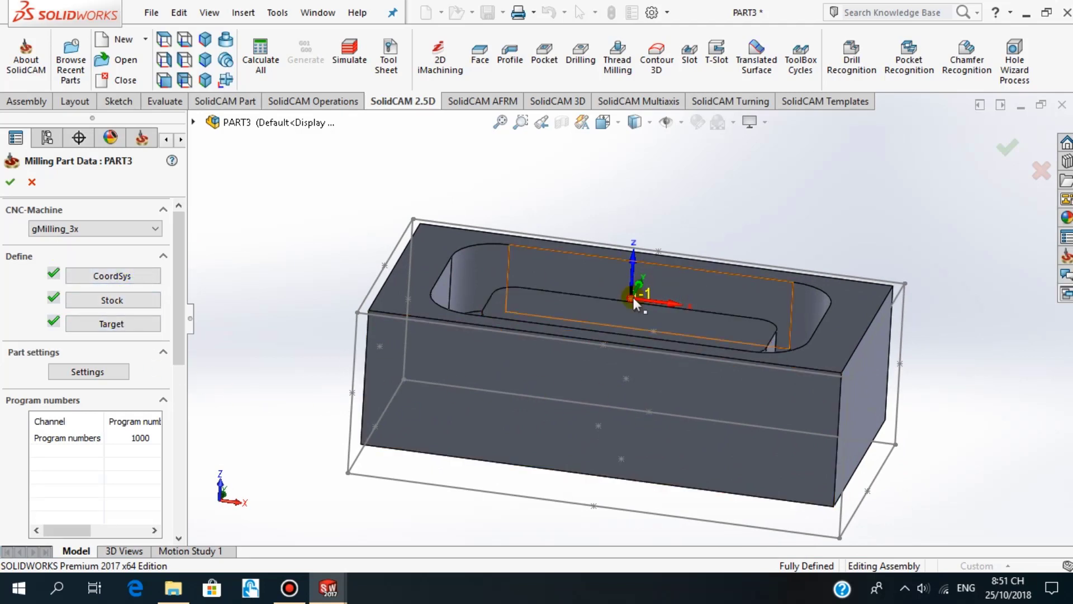
{"action": "left_click", "coordinate": [12, 181]}
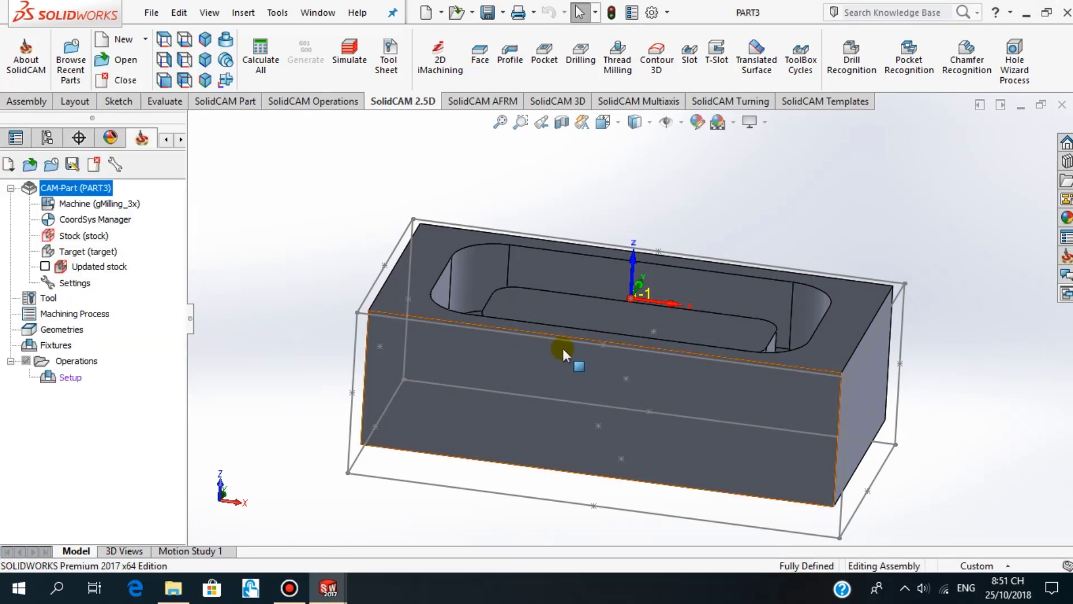
Chain the outer pocket's top edge as the new pocket operation's contour geometry.
{"action": "middle_click_drag", "start_coordinate": [586, 361], "coordinate": [579, 430]}
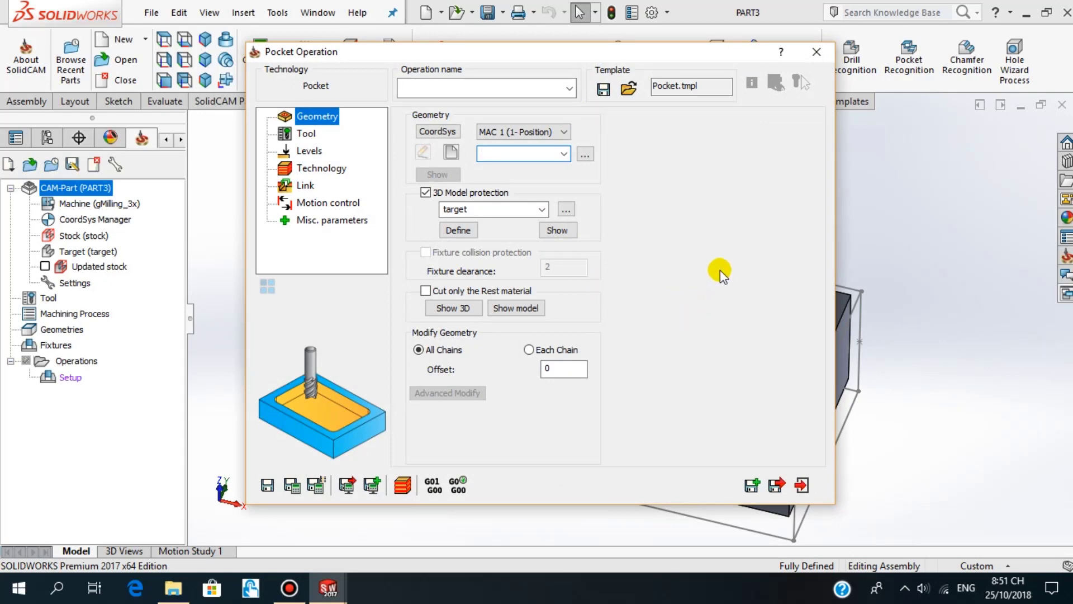
{"action": "left_click", "coordinate": [450, 155]}
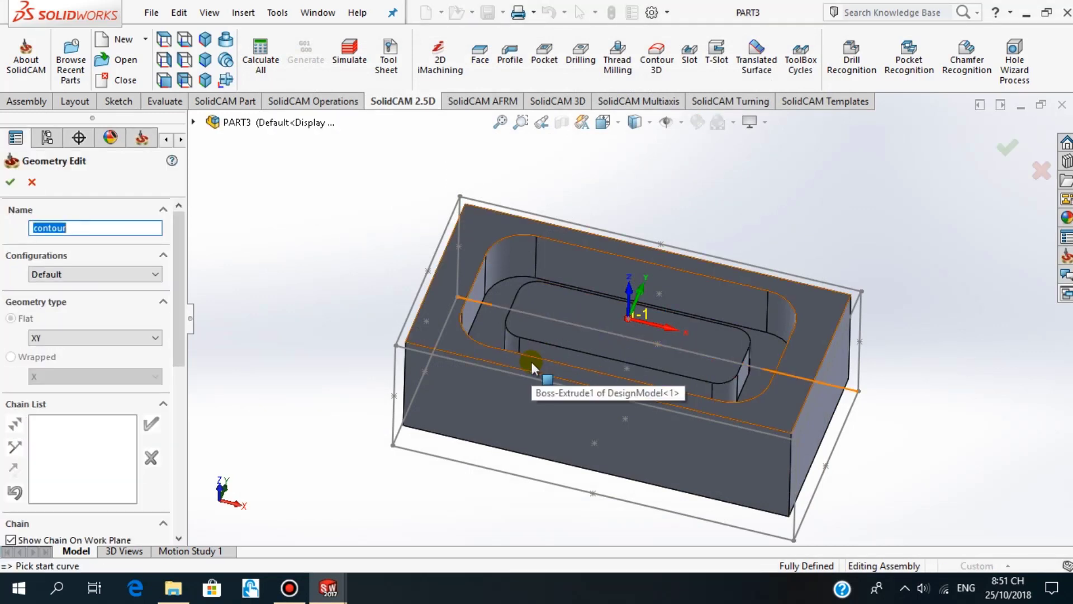
{"action": "mouse_move", "coordinate": [596, 307]}
{"action": "middle_mouse_down"}
{"action": "mouse_move", "coordinate": [594, 276]}
{"action": "mouse_move", "coordinate": [594, 330]}
{"action": "middle_mouse_up"}
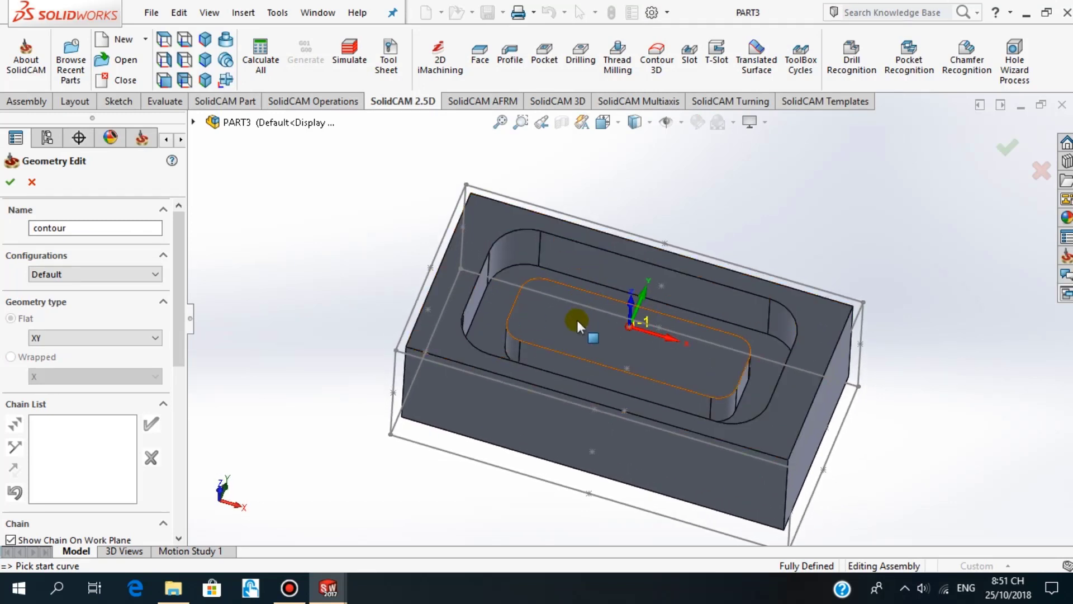
{"action": "middle_click_drag", "start_coordinate": [588, 320], "coordinate": [590, 269]}
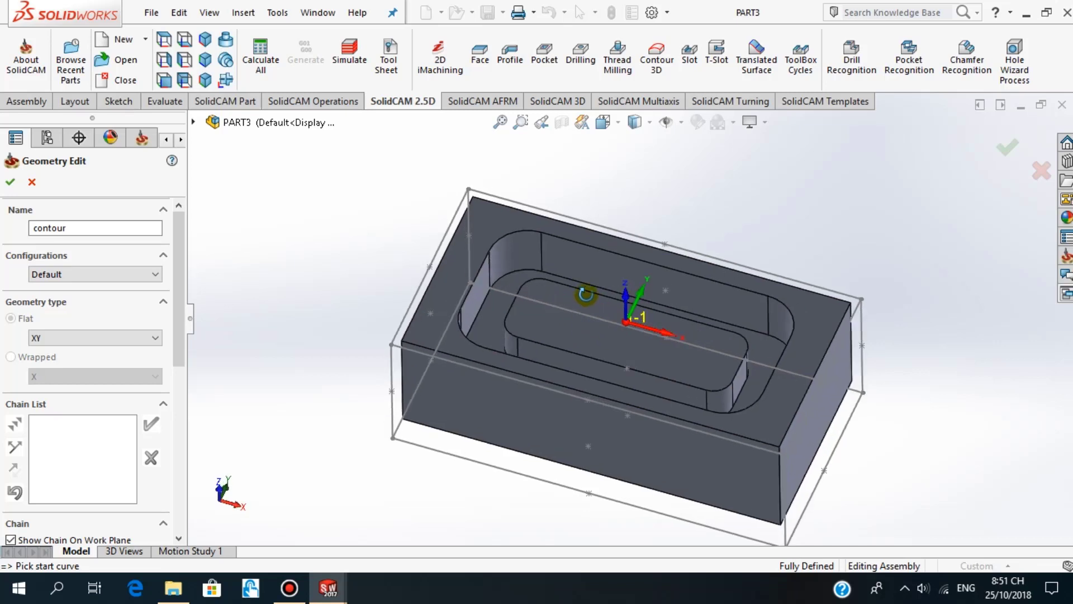
{"action": "left_click", "coordinate": [596, 250]}
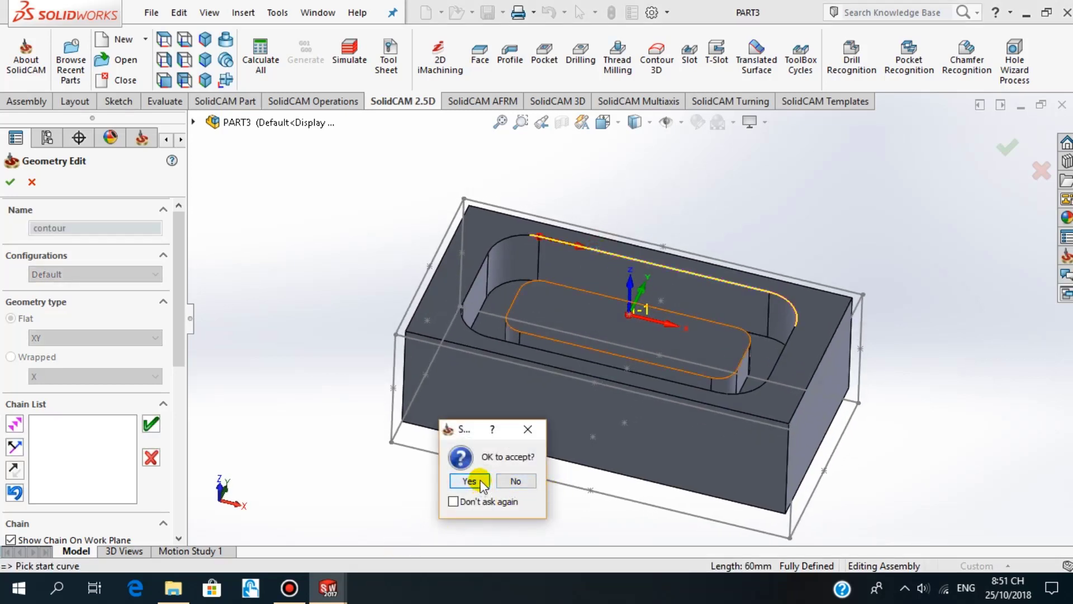
{"action": "left_click", "coordinate": [479, 482]}
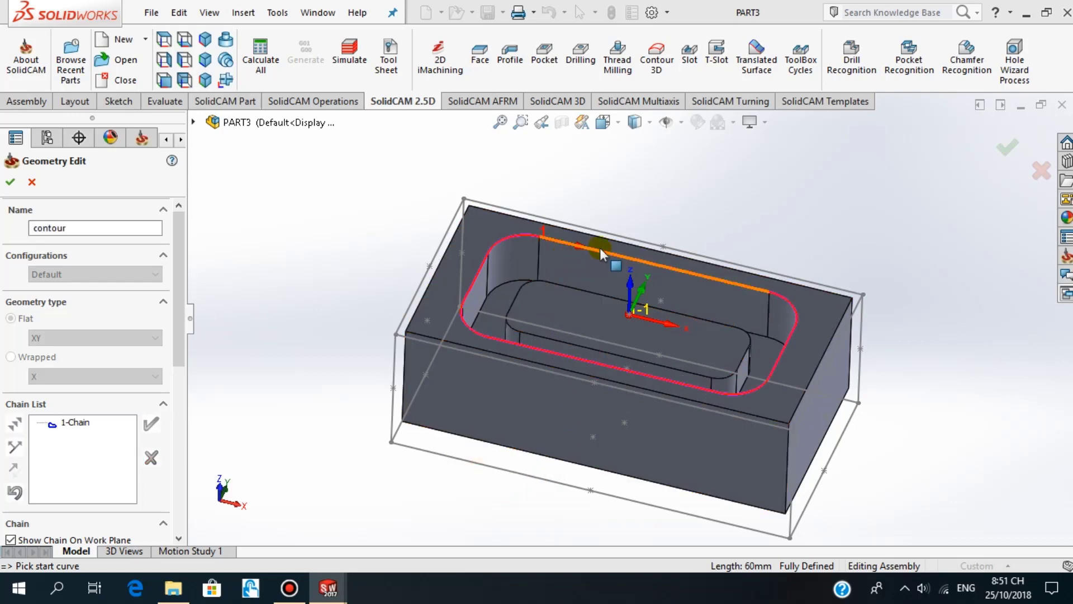
{"action": "mouse_move", "coordinate": [565, 402]}
{"action": "middle_mouse_down"}
{"action": "mouse_move", "coordinate": [553, 327]}
{"action": "mouse_move", "coordinate": [499, 450]}
{"action": "middle_mouse_up"}
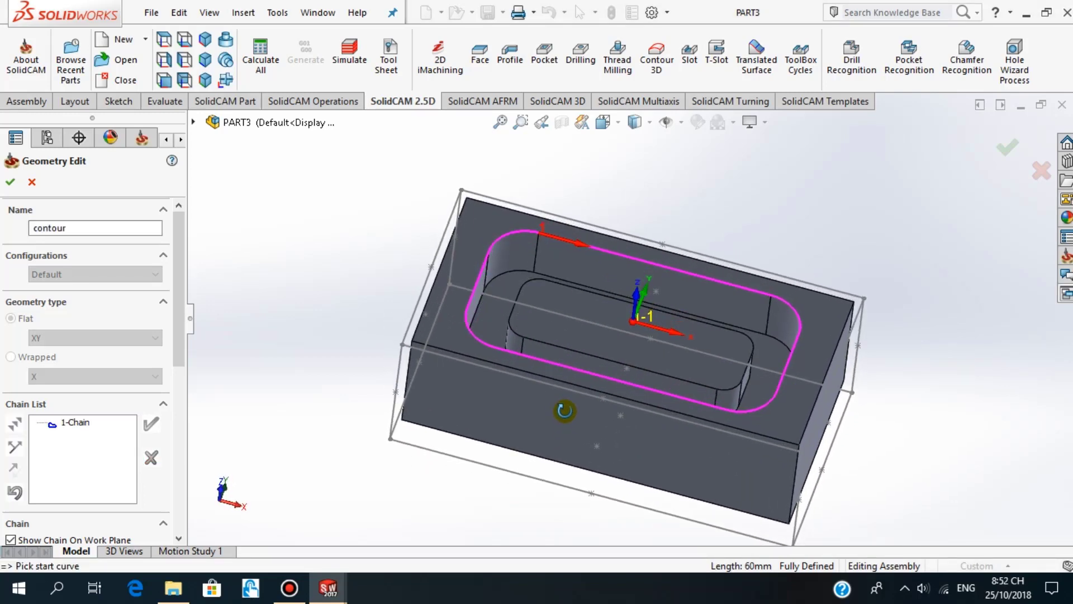
{"action": "left_click", "coordinate": [10, 182]}
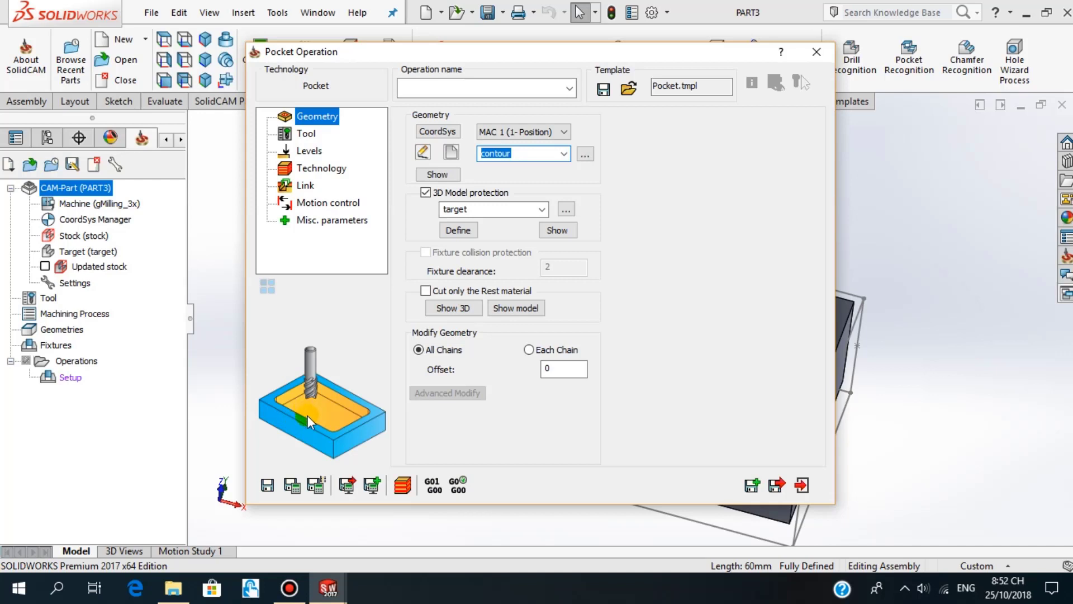
Add an 8 mm, 4-flute end mill as tool 1 for the pocket operation.
{"action": "left_click", "coordinate": [306, 134]}
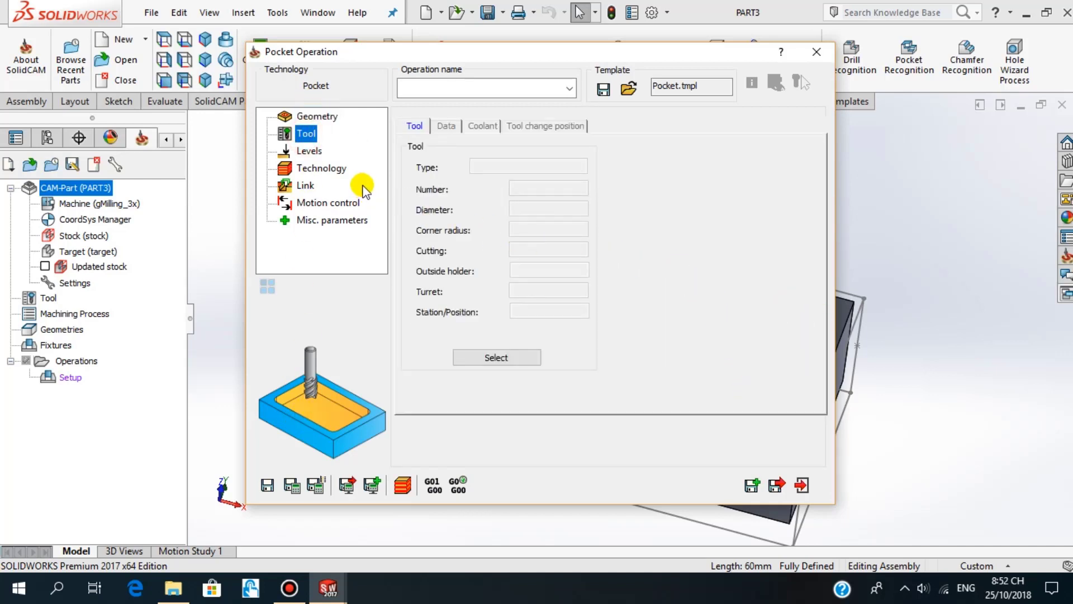
{"action": "left_click", "coordinate": [510, 360]}
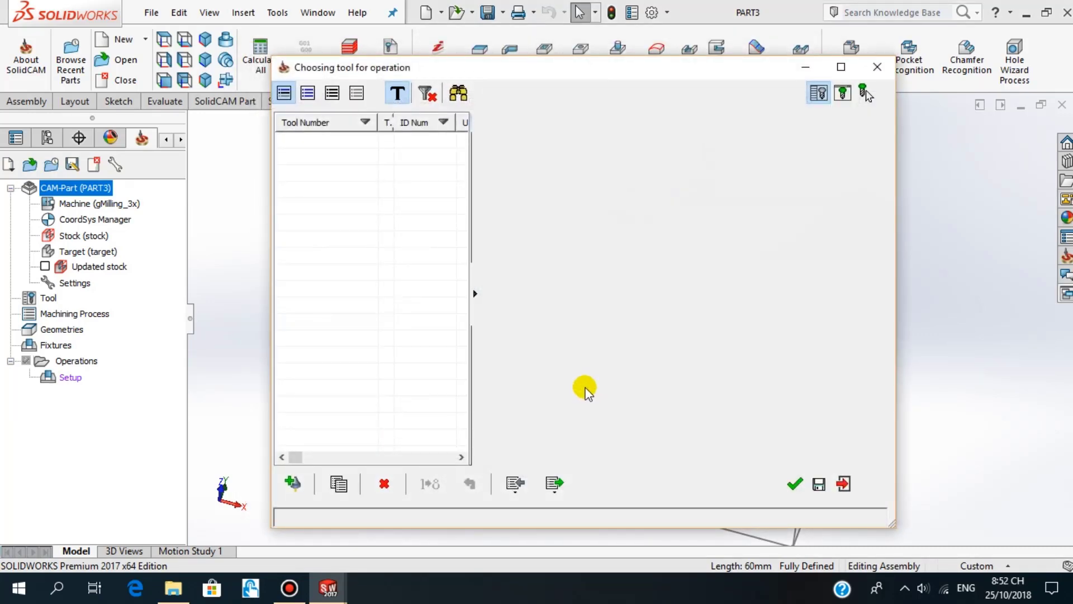
{"action": "left_click", "coordinate": [291, 484]}
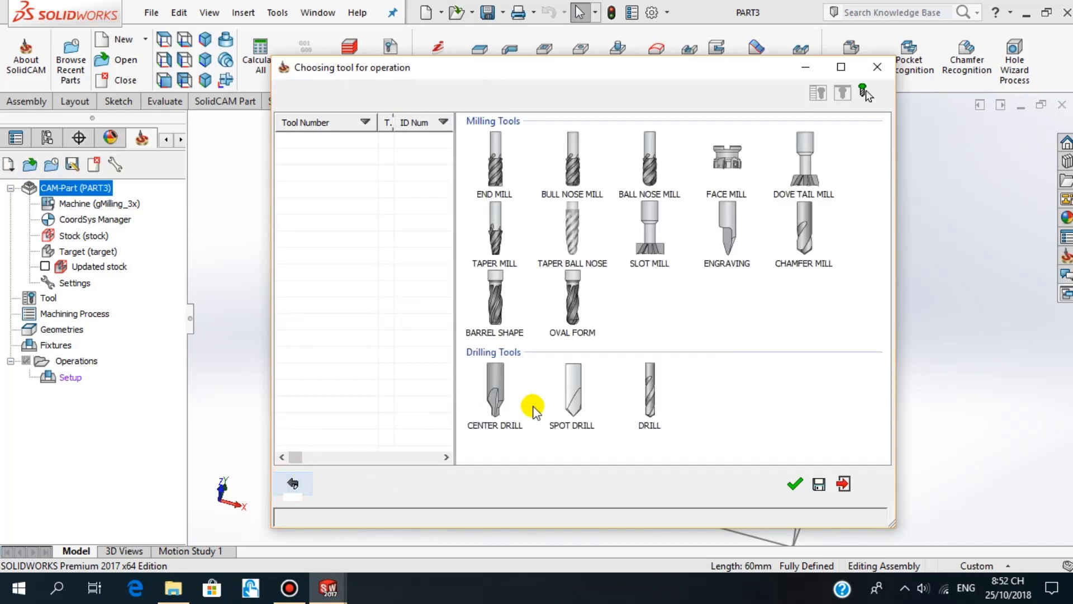
{"action": "left_click", "coordinate": [496, 165]}
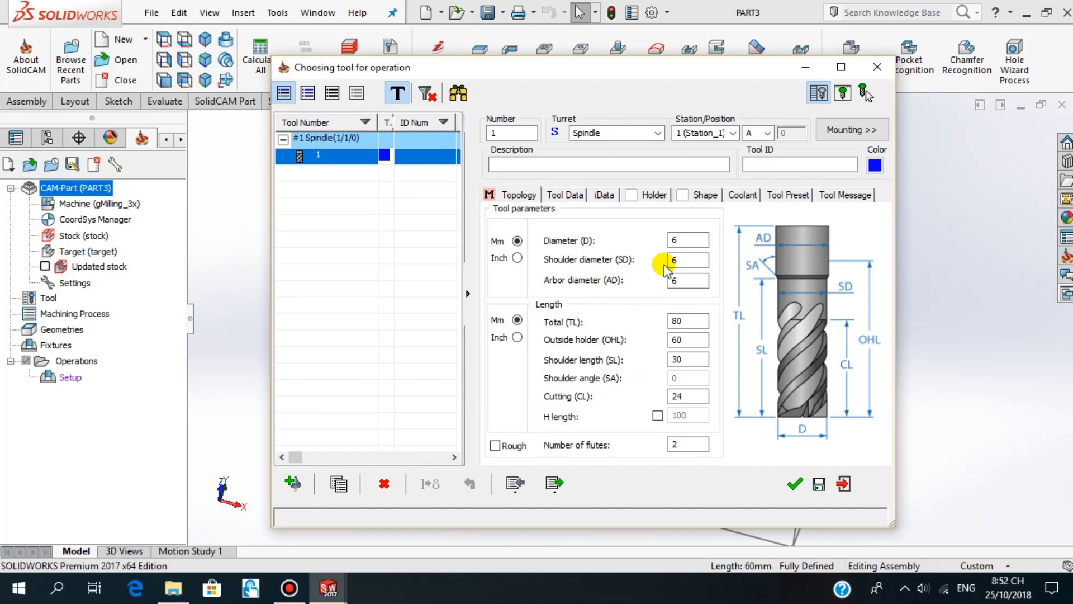
{"action": "left_click", "coordinate": [668, 239]}
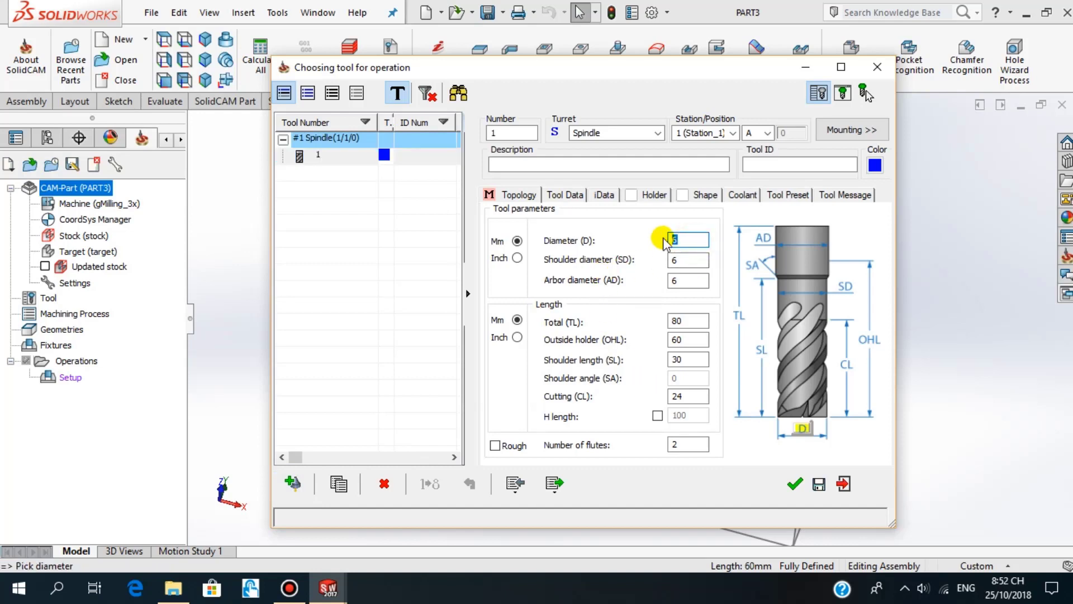
{"action": "type", "text": "8"}
{"action": "left_click", "coordinate": [685, 258]}
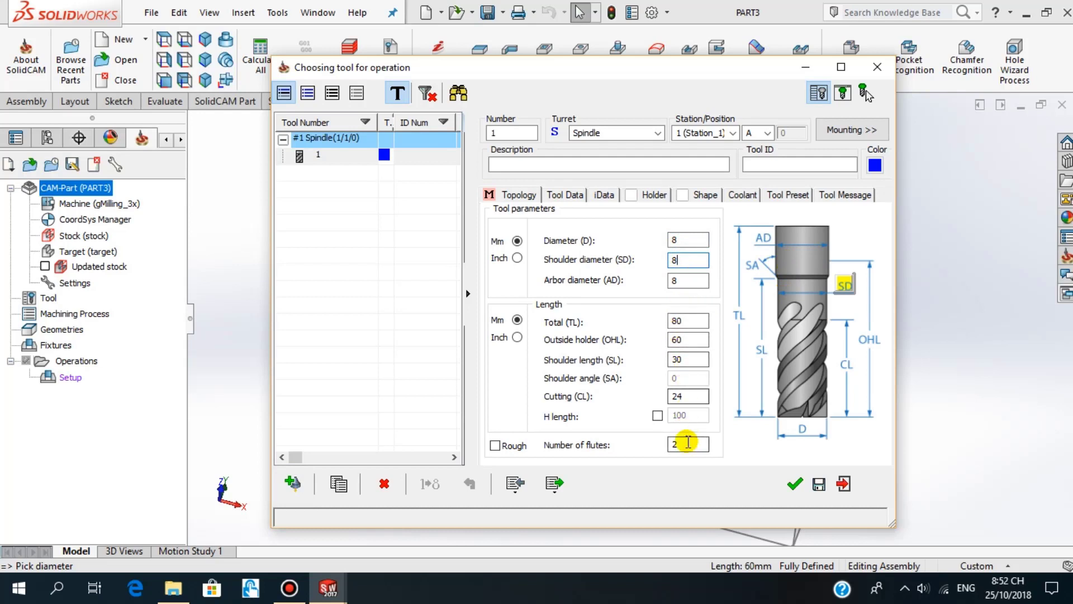
{"action": "left_click", "coordinate": [687, 444]}
{"action": "type", "text": "4"}
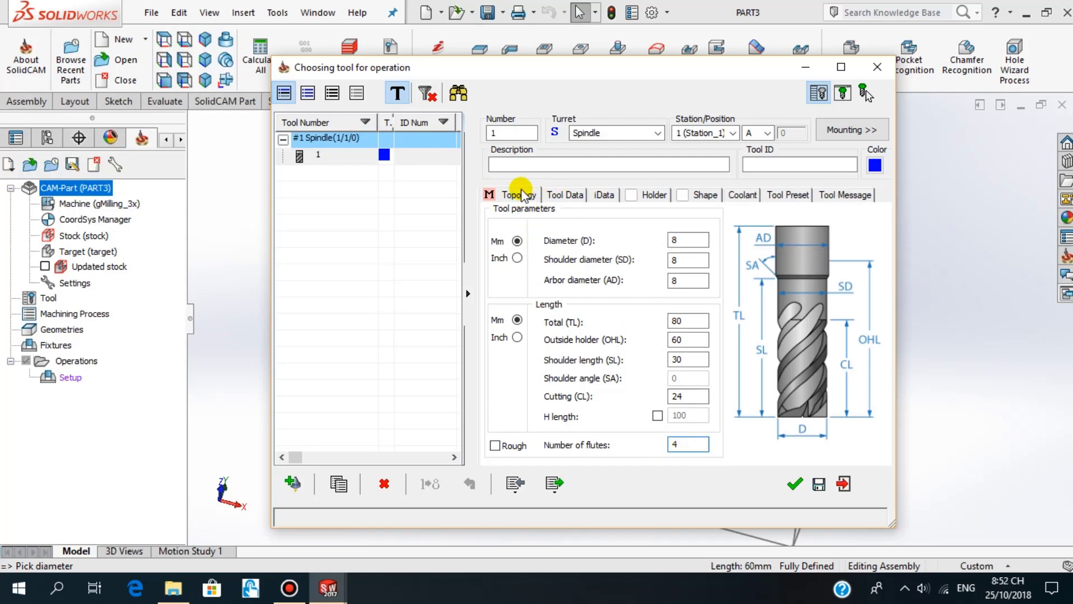
{"action": "left_click", "coordinate": [559, 193]}
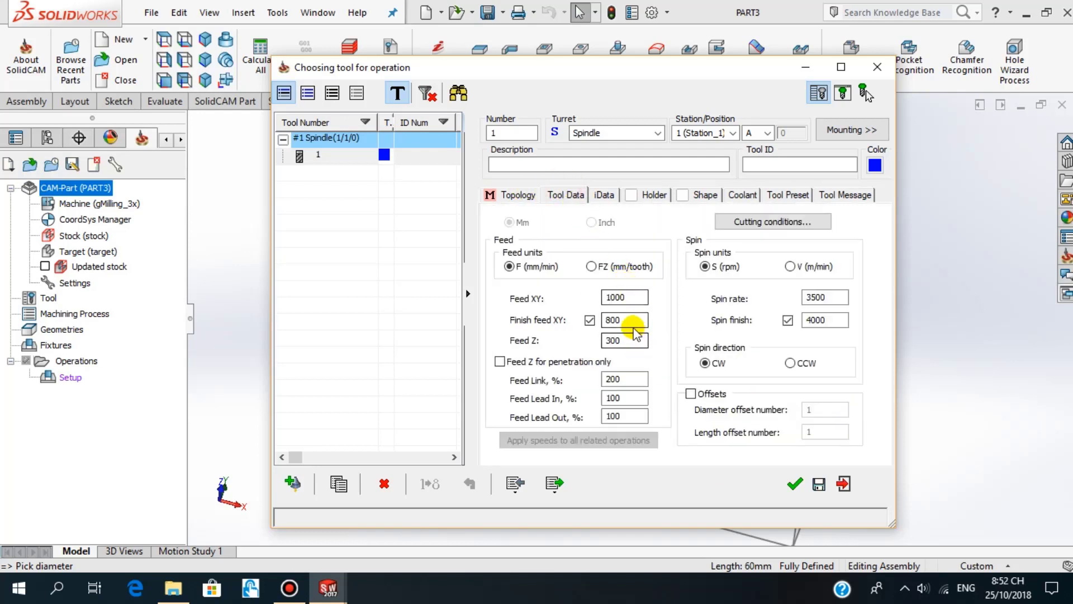
{"action": "left_click", "coordinate": [507, 194]}
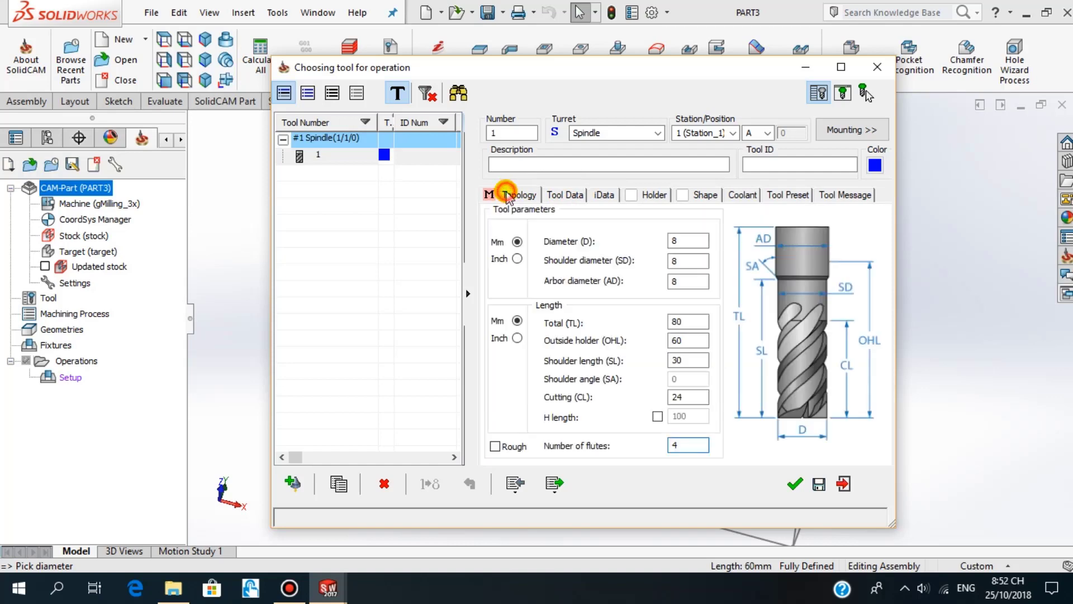
{"action": "left_click", "coordinate": [794, 481]}
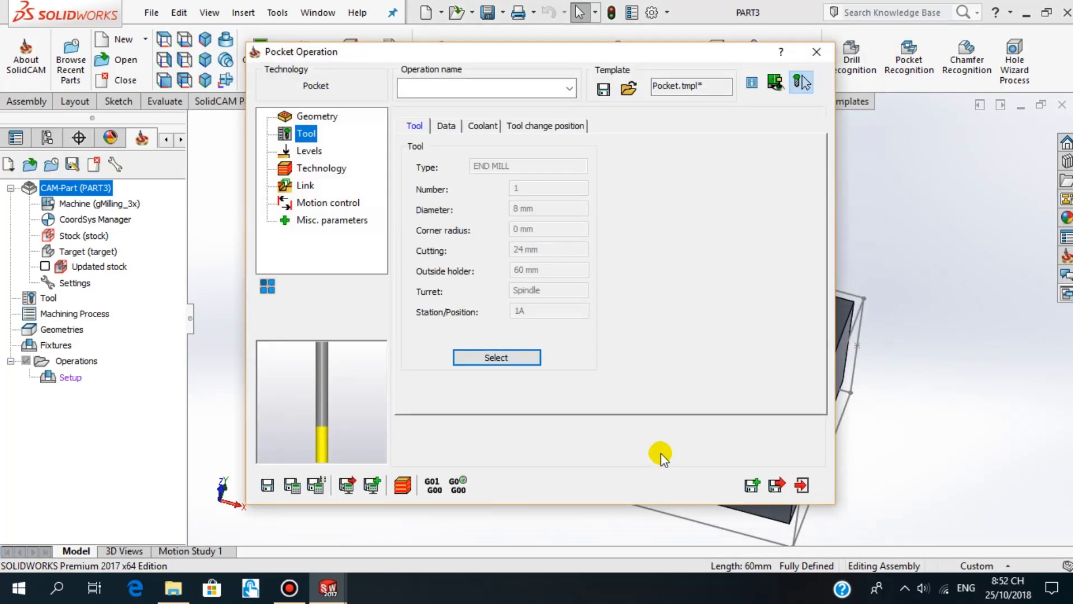
Review the operation's feed XY 1000, spin 3500 and coolant settings.
{"action": "left_click", "coordinate": [447, 126]}
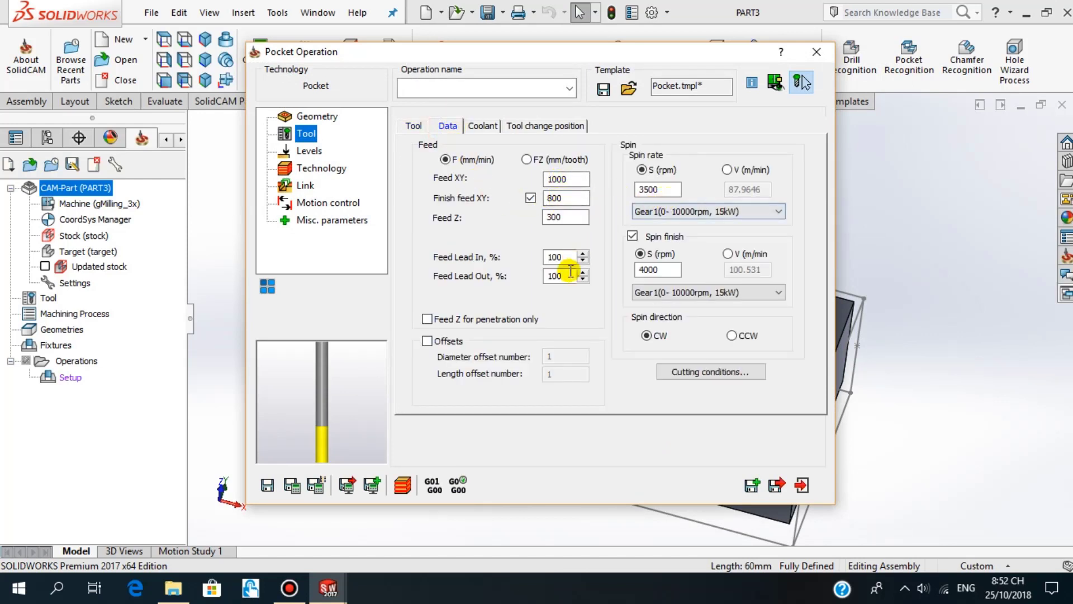
{"action": "left_click", "coordinate": [491, 128]}
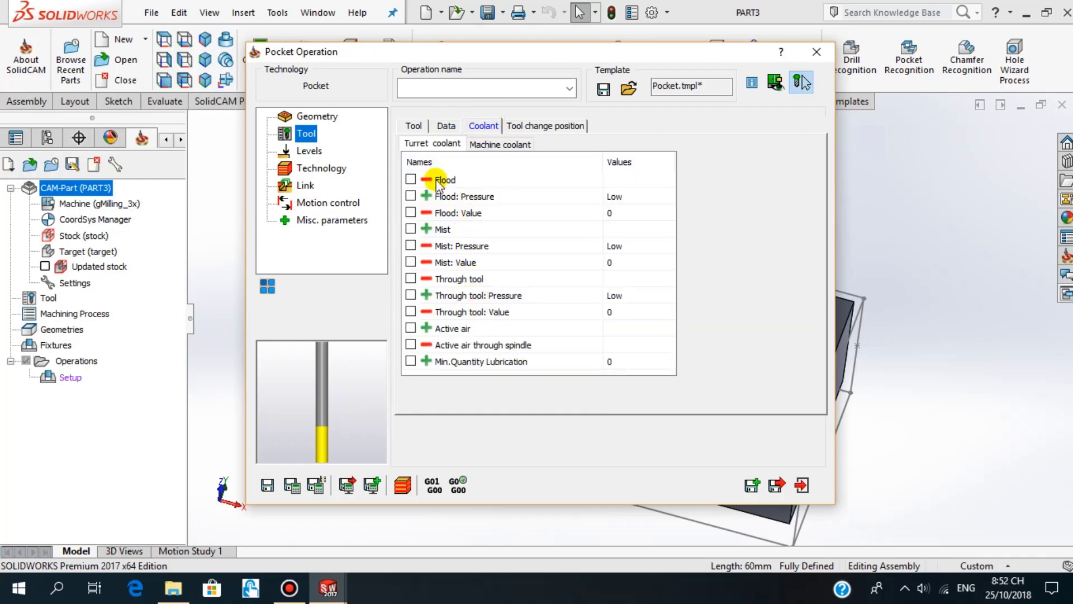
{"action": "left_click", "coordinate": [440, 125]}
{"action": "left_click", "coordinate": [415, 126]}
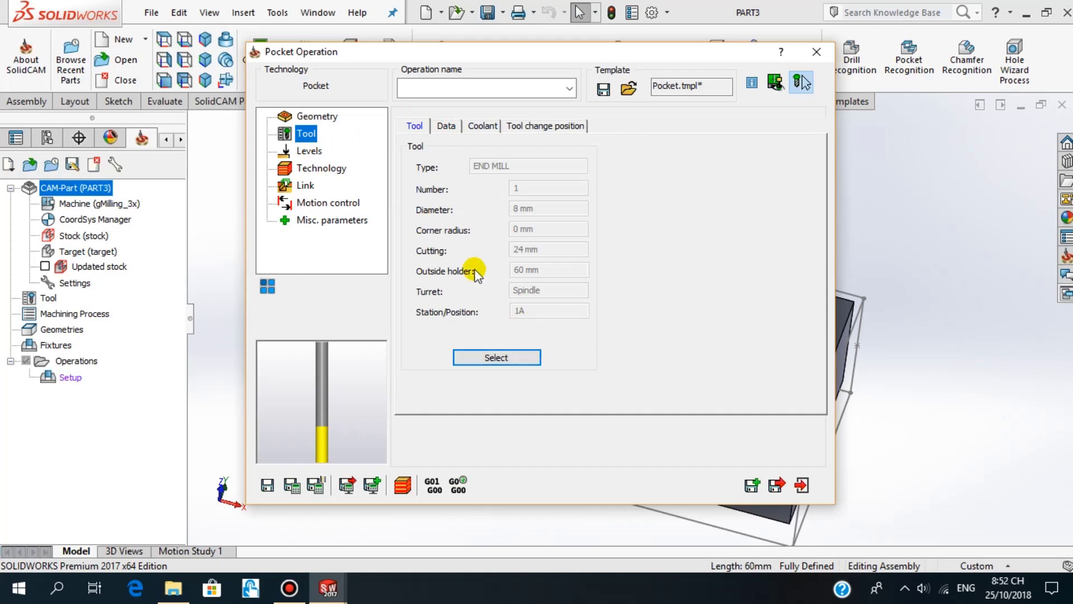
{"action": "left_click", "coordinate": [309, 151]}
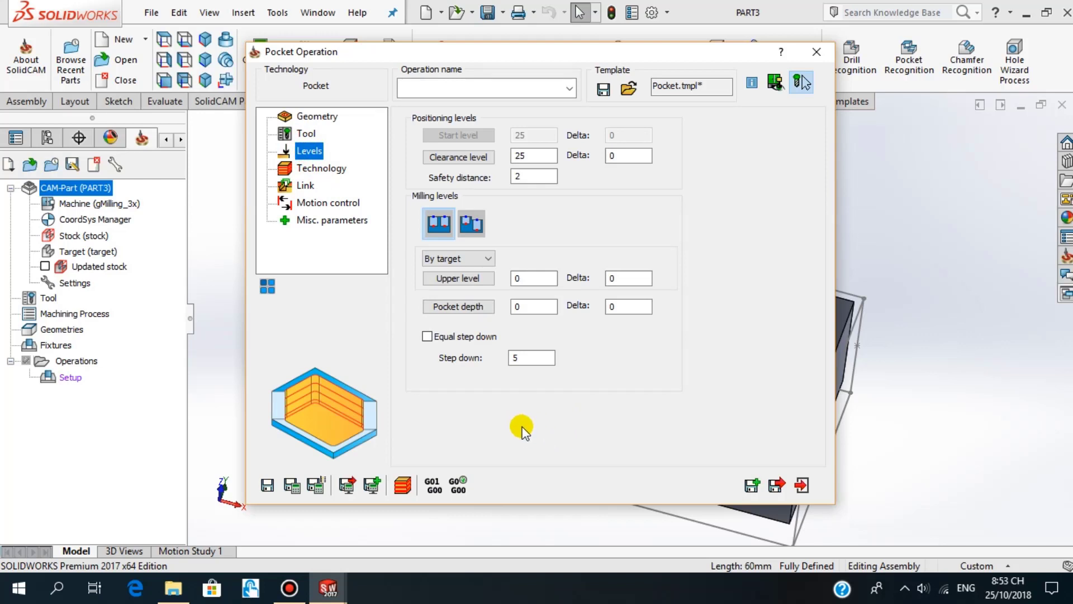
Set the pocket's upper level to 0 by picking the block's top face.
{"action": "left_click", "coordinate": [536, 156]}
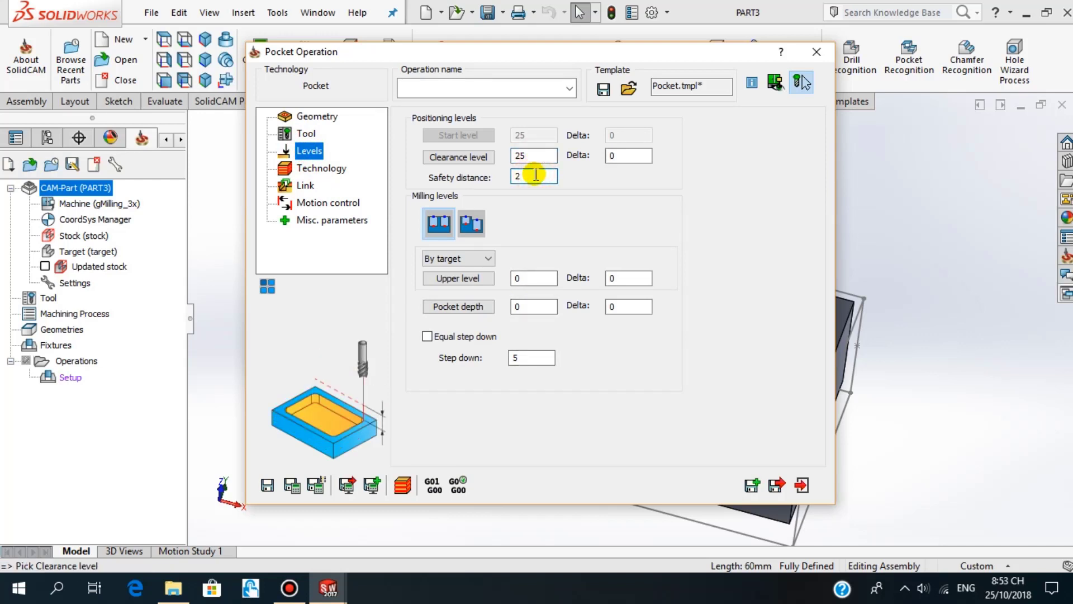
{"action": "left_click", "coordinate": [458, 279]}
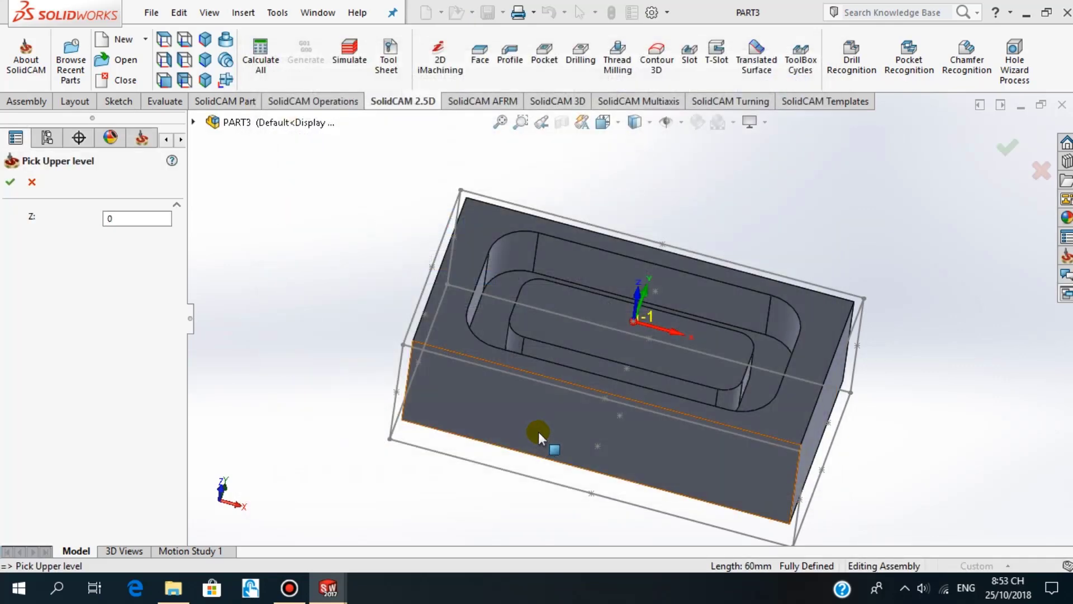
{"action": "mouse_move", "coordinate": [545, 425]}
{"action": "middle_mouse_down"}
{"action": "mouse_move", "coordinate": [548, 437]}
{"action": "mouse_move", "coordinate": [546, 420]}
{"action": "middle_mouse_up"}
{"action": "left_click", "coordinate": [475, 222]}
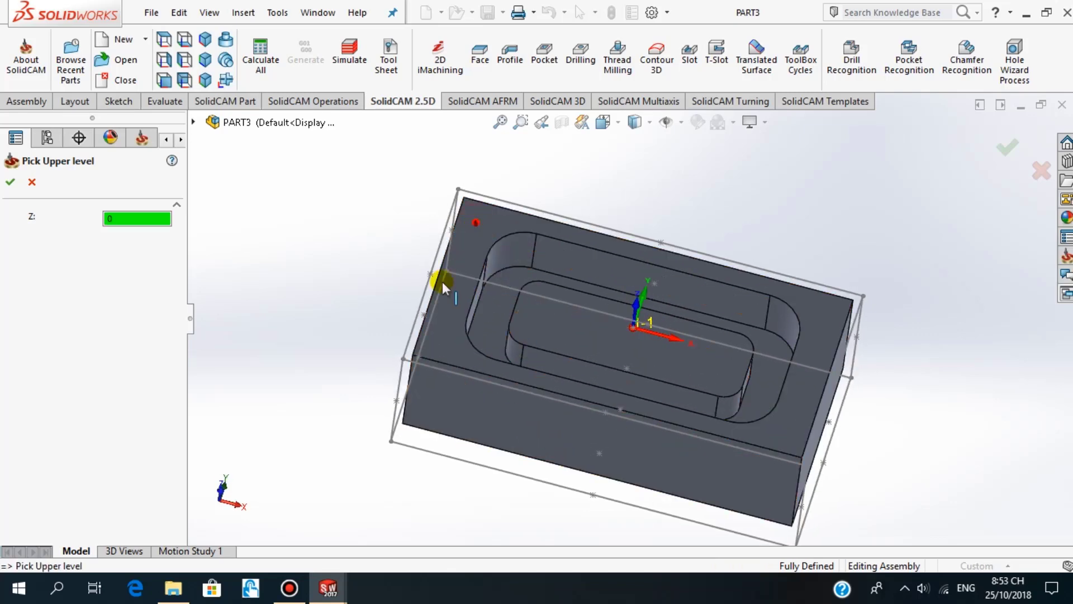
{"action": "left_click", "coordinate": [10, 181]}
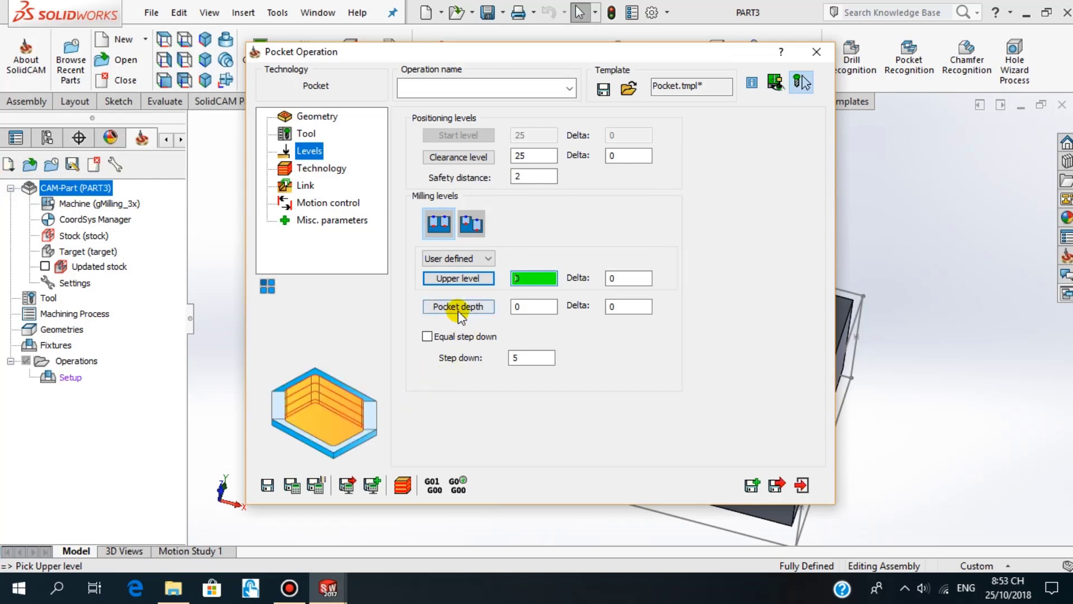
Set the pocket depth to 5 by picking the pocket floor at Z -5.
{"action": "left_click", "coordinate": [458, 307]}
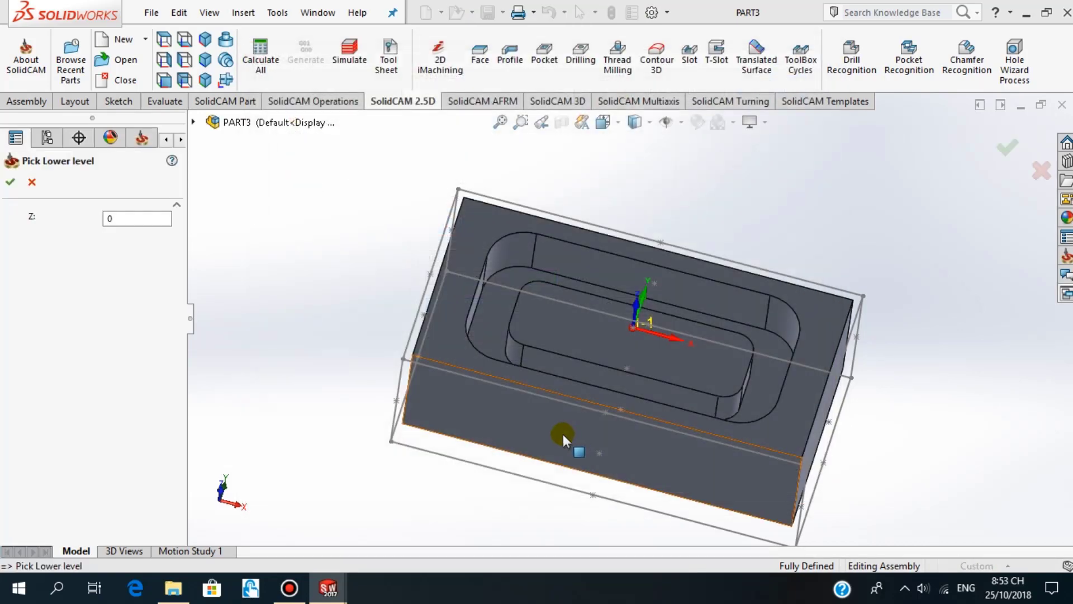
{"action": "left_click", "coordinate": [569, 328]}
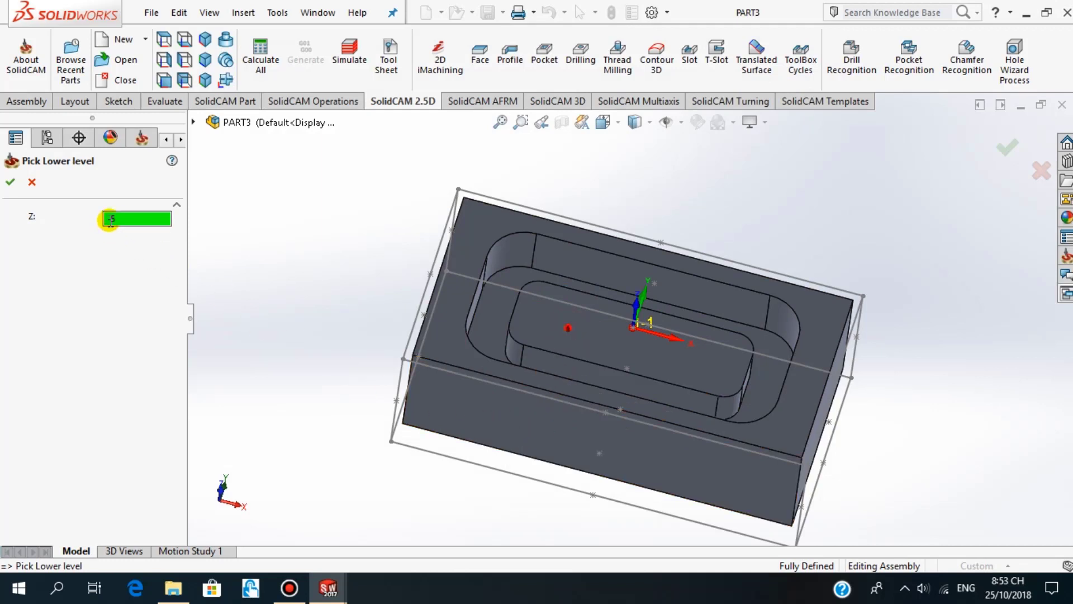
{"action": "left_click", "coordinate": [11, 182]}
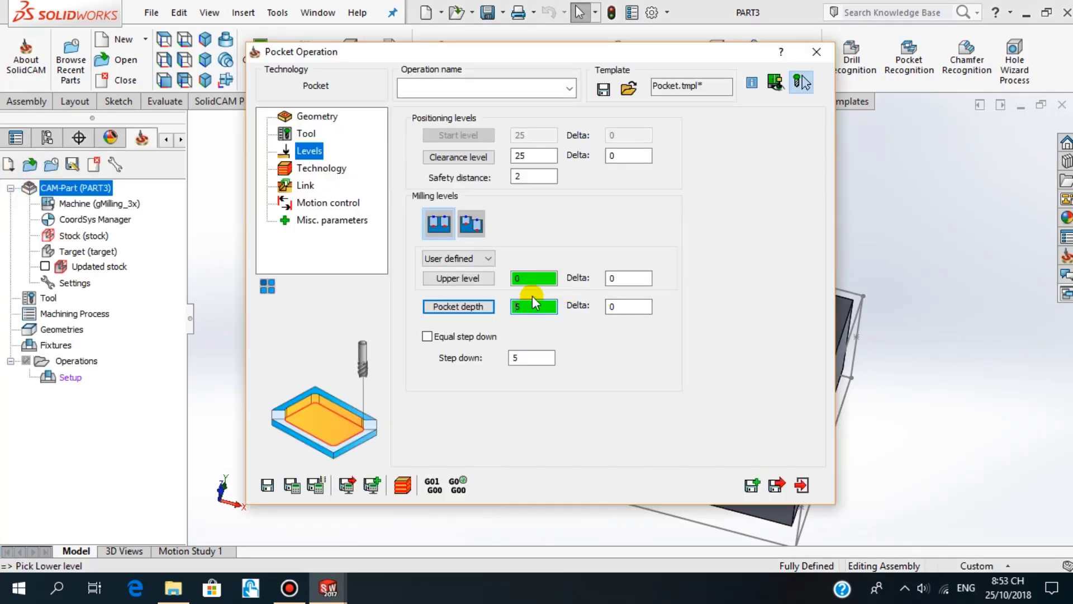
Enable Wall and Floor finishing (offsets 0.3, 0.3, 0.15) in the pocket Technology settings and Save & Exit.
{"action": "left_click", "coordinate": [329, 169]}
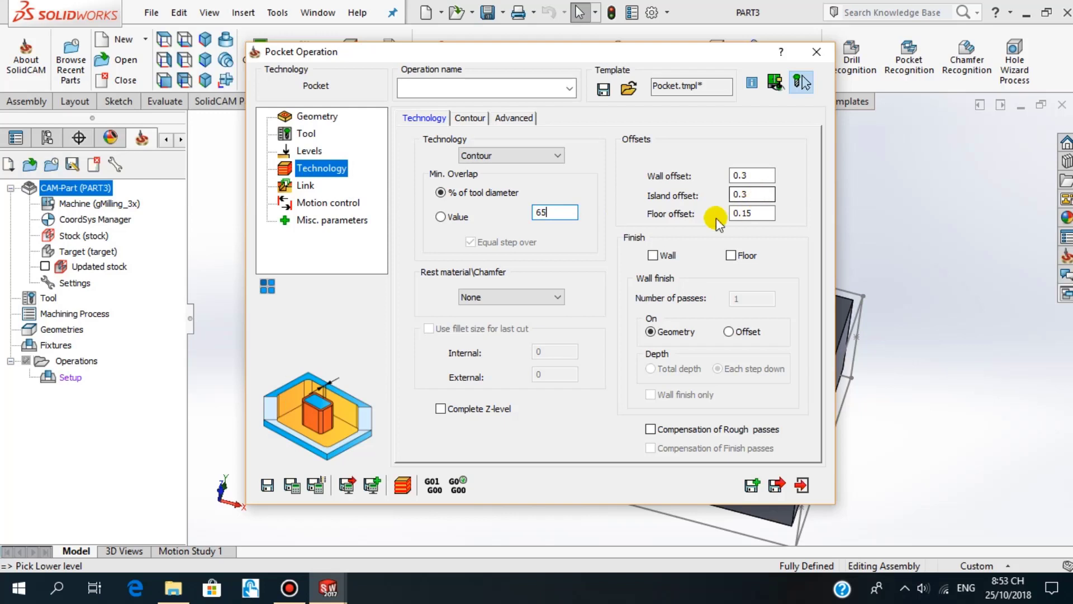
{"action": "left_click", "coordinate": [653, 255]}
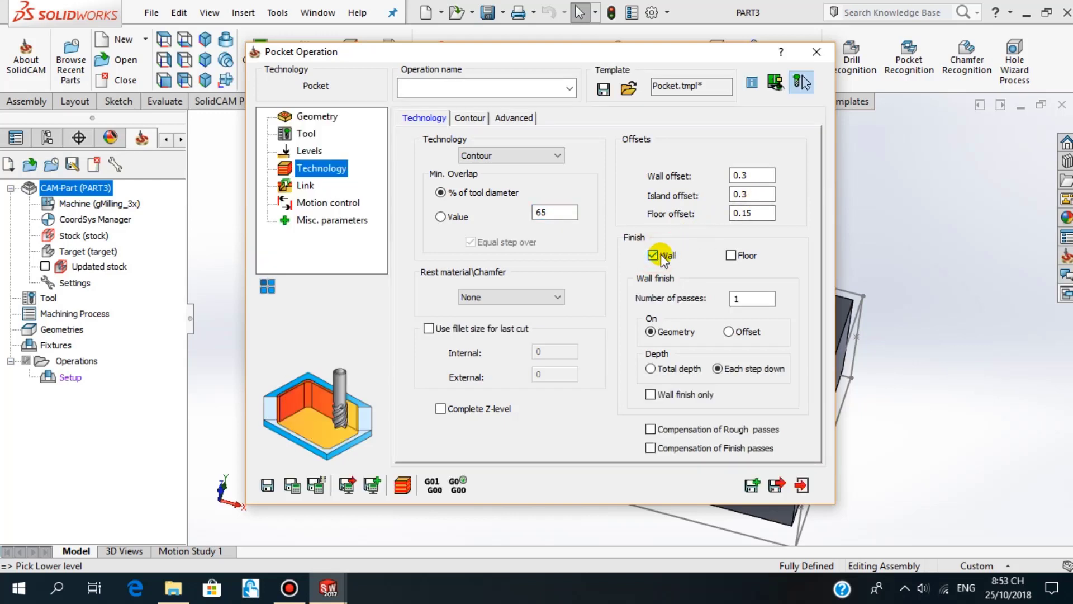
{"action": "left_click", "coordinate": [731, 255]}
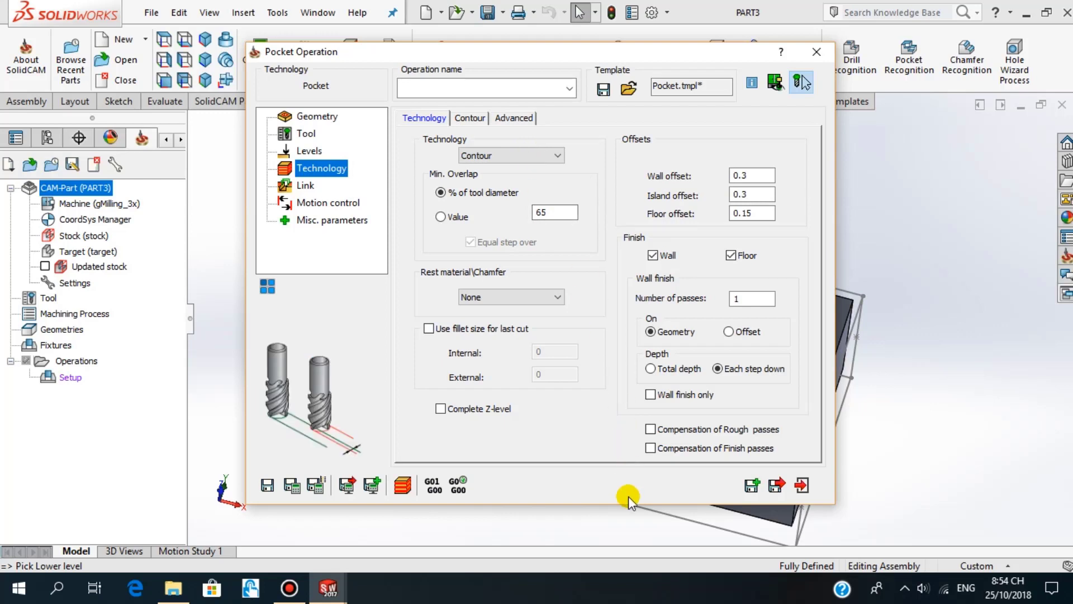
{"action": "left_click", "coordinate": [402, 485]}
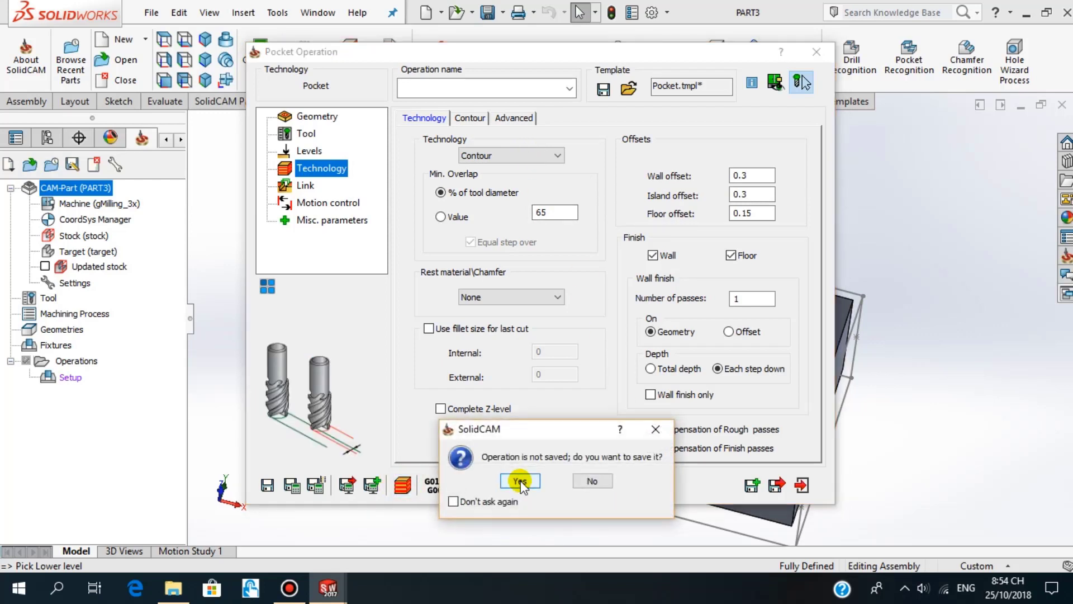
Confirm saving and calculating P_contour, then switch the simulation to SolidVerify on the stock block.
{"action": "left_click", "coordinate": [522, 484]}
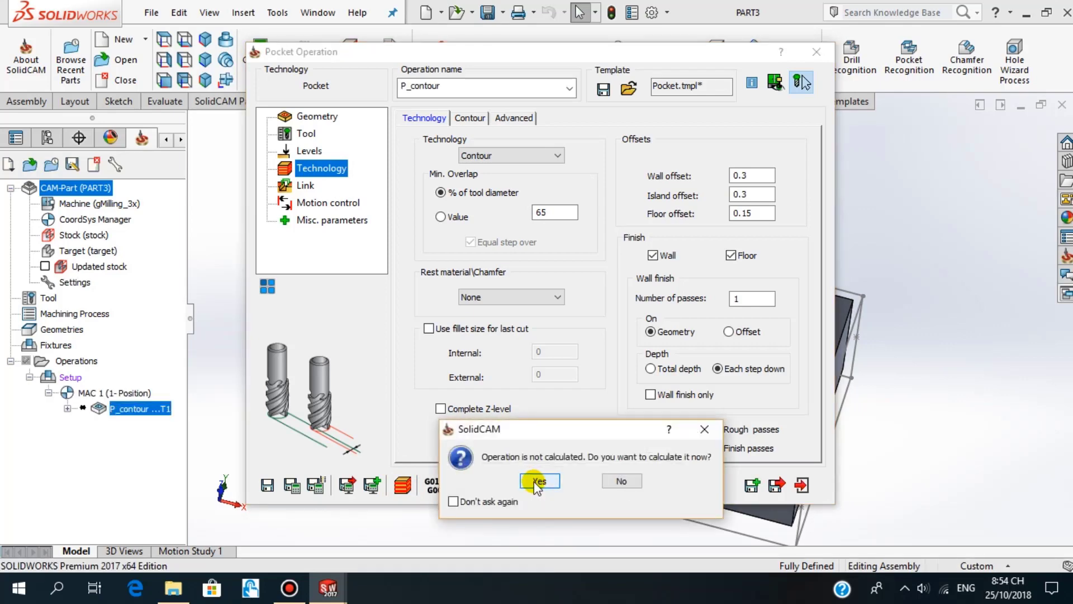
{"action": "left_click", "coordinate": [542, 482]}
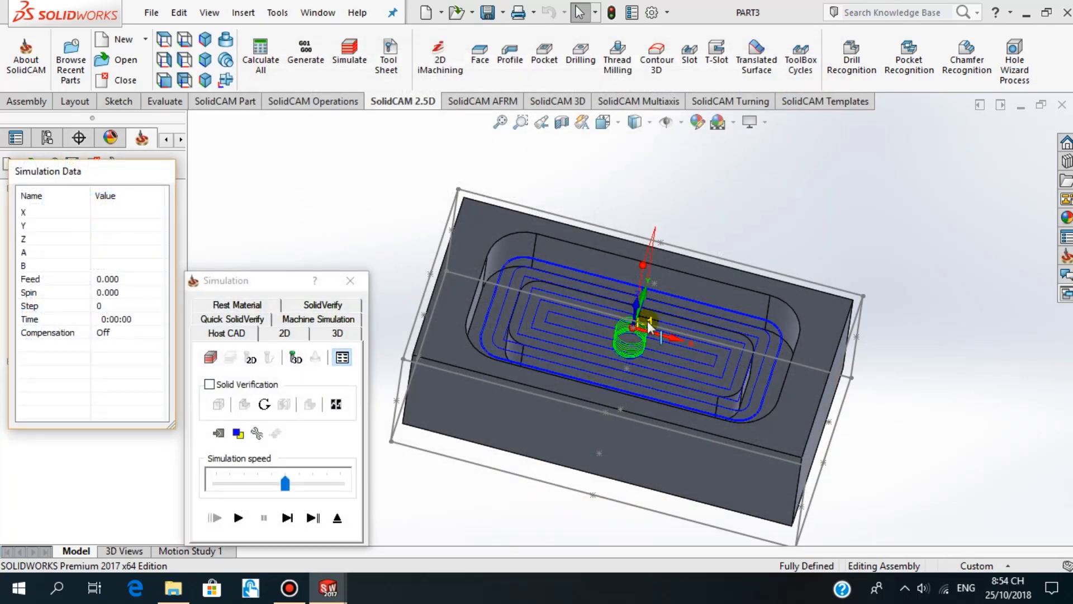
{"action": "scroll", "coordinate": [622, 377], "scroll_direction": "down", "scroll_amount": 2}
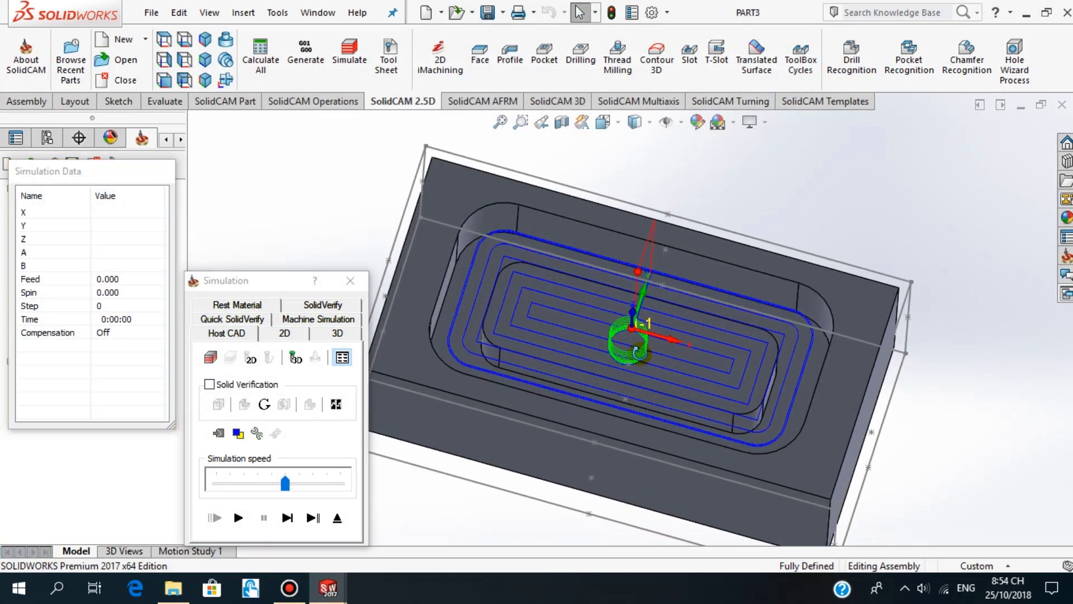
{"action": "middle_click_drag", "start_coordinate": [648, 317], "coordinate": [493, 408]}
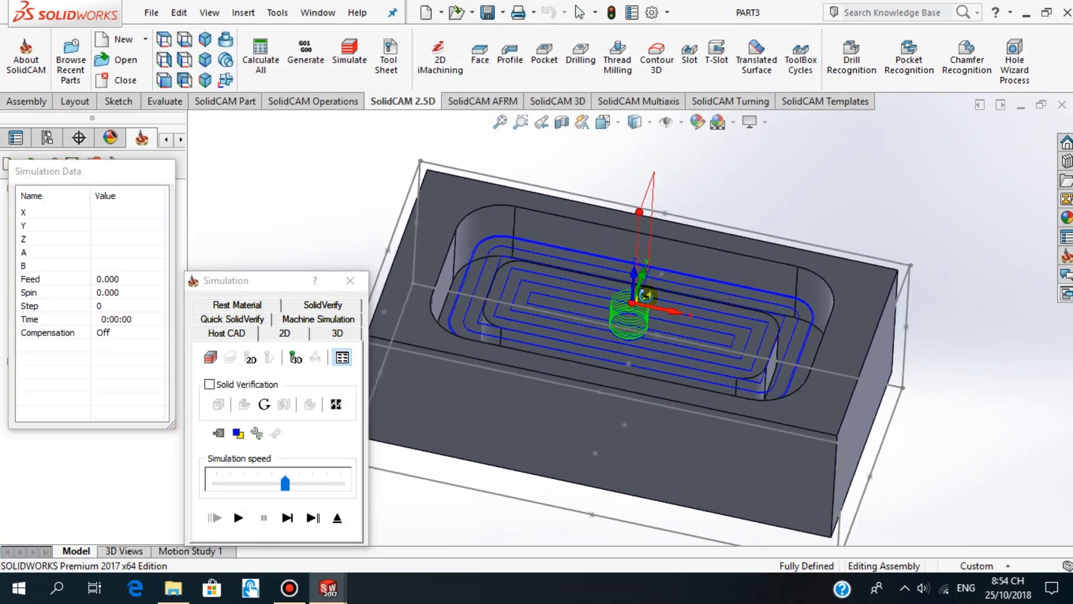
{"action": "left_click", "coordinate": [320, 304]}
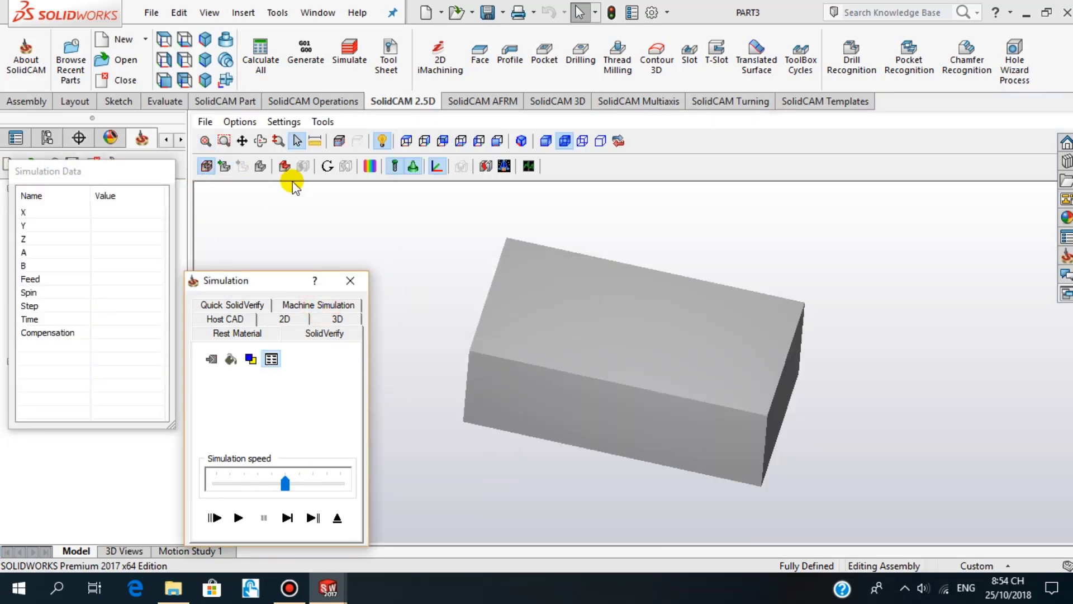
Show the machined pocket, slow the simulation speed and play the SolidVerify material removal.
{"action": "left_click", "coordinate": [284, 166]}
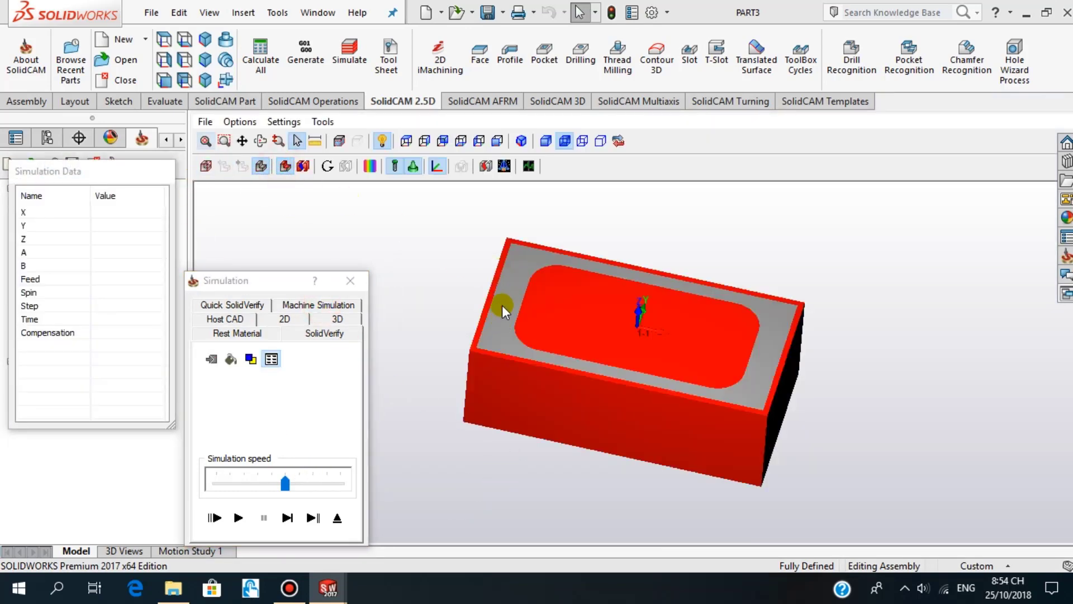
{"action": "middle_click_drag", "start_coordinate": [595, 293], "coordinate": [598, 297]}
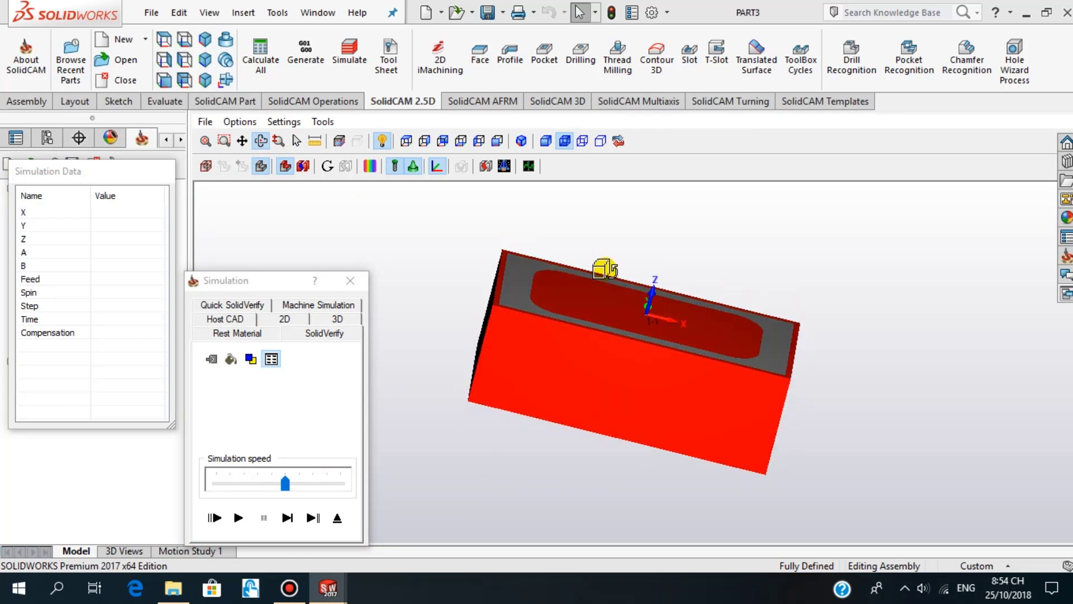
{"action": "middle_click_drag", "start_coordinate": [601, 302], "coordinate": [593, 306]}
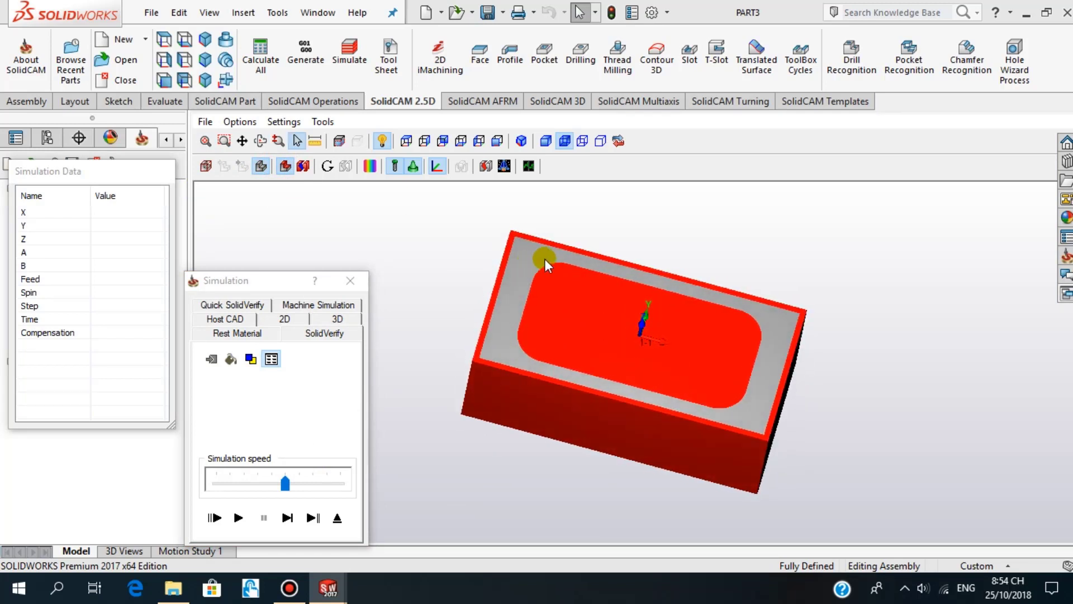
{"action": "middle_click_drag", "start_coordinate": [596, 345], "coordinate": [593, 349]}
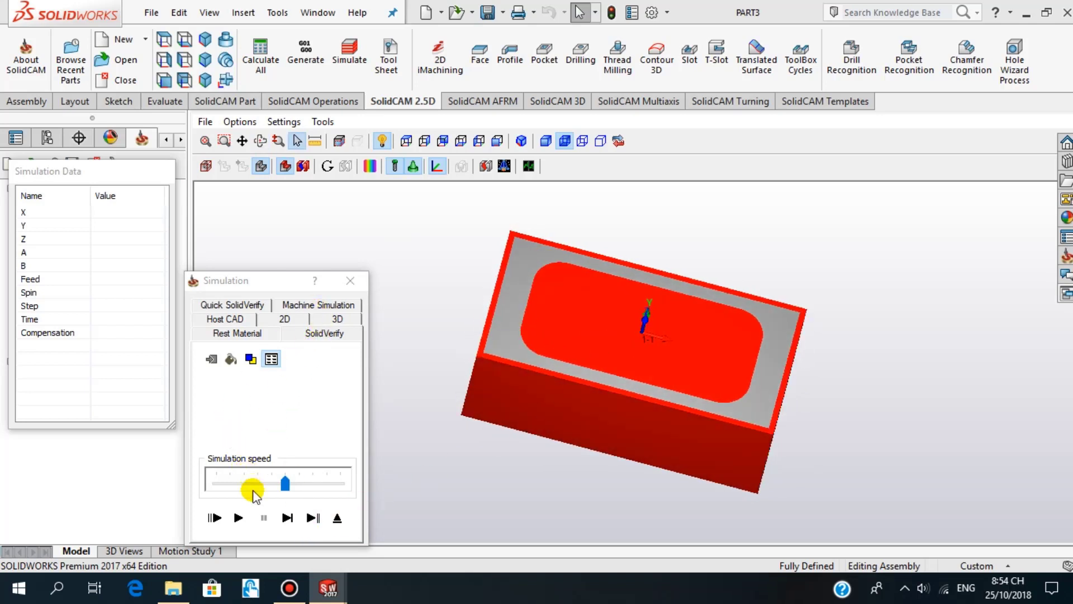
{"action": "left_click_drag", "start_coordinate": [284, 483], "coordinate": [212, 495]}
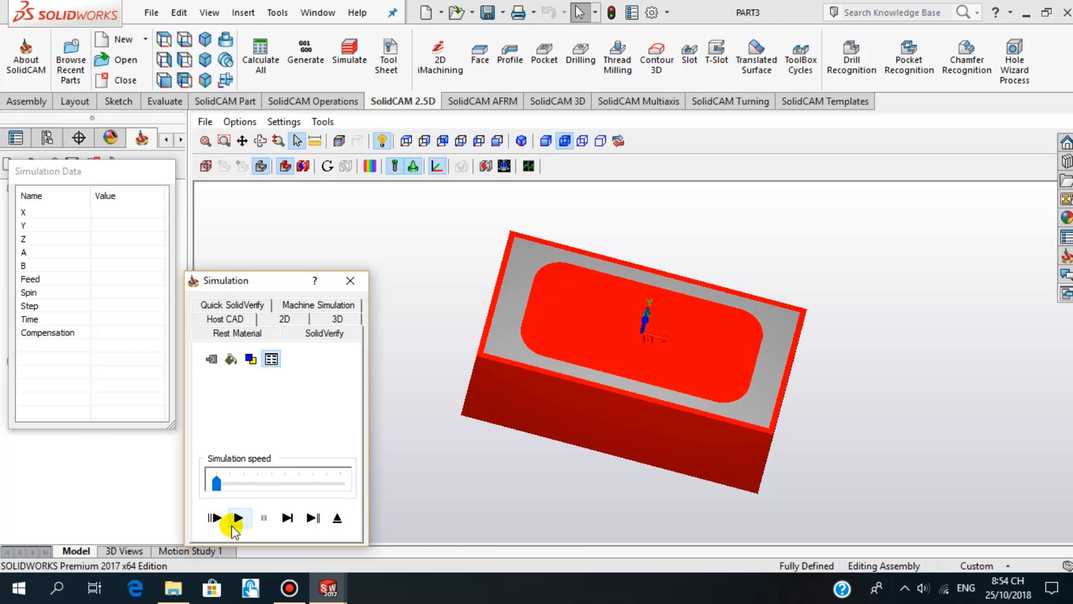
{"action": "left_click", "coordinate": [237, 519]}
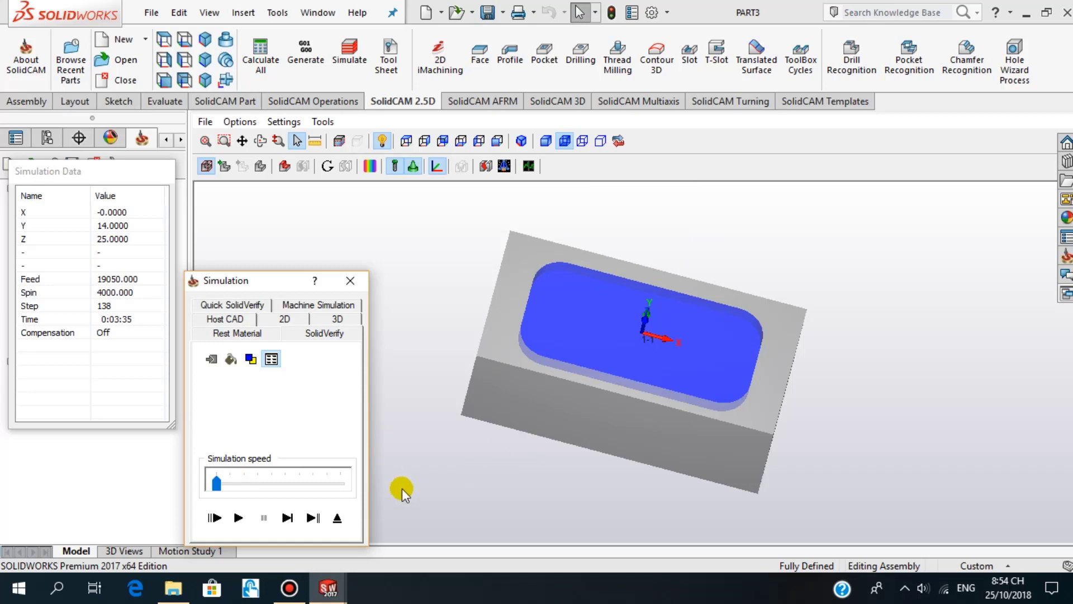
Colour the machined surfaces red and orbit the finished block to inspect the pocket around the island.
{"action": "left_click", "coordinate": [284, 166]}
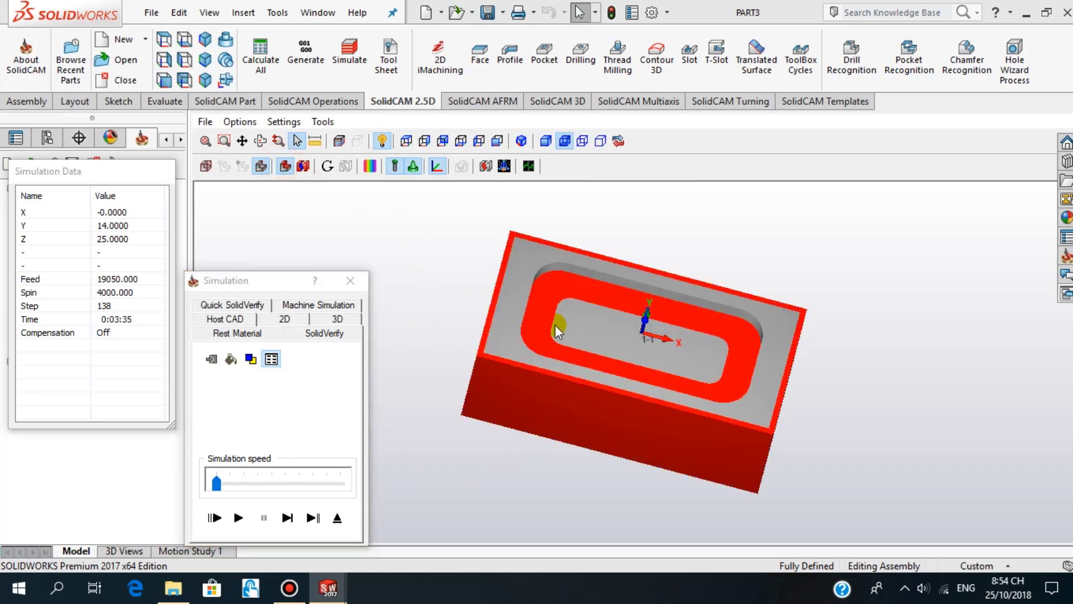
{"action": "middle_click_drag", "start_coordinate": [632, 358], "coordinate": [615, 346]}
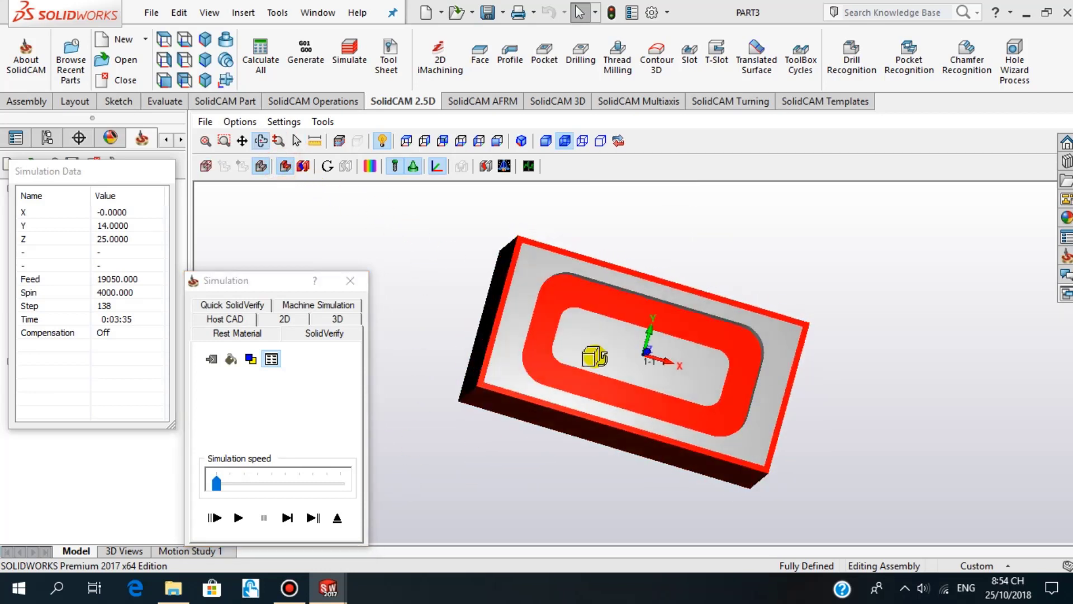
{"action": "left_click_drag", "start_coordinate": [580, 353], "coordinate": [538, 311]}
{"action": "key", "text": "Escape"}
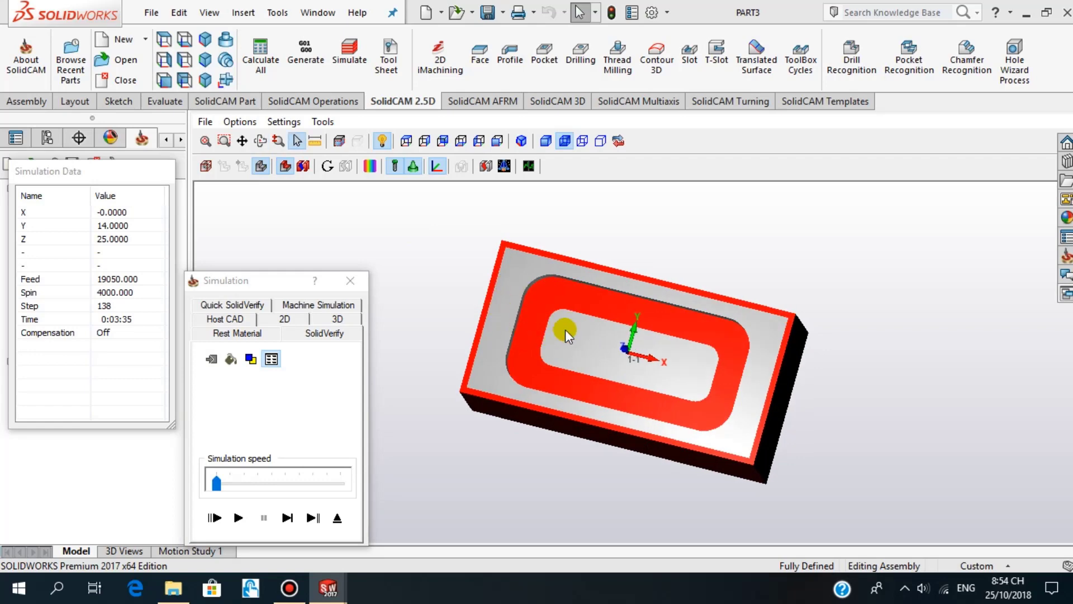
{"action": "mouse_move", "coordinate": [577, 334]}
{"action": "middle_mouse_down"}
{"action": "mouse_move", "coordinate": [605, 342]}
{"action": "mouse_move", "coordinate": [568, 304]}
{"action": "mouse_move", "coordinate": [582, 311]}
{"action": "mouse_move", "coordinate": [578, 289]}
{"action": "middle_mouse_up"}
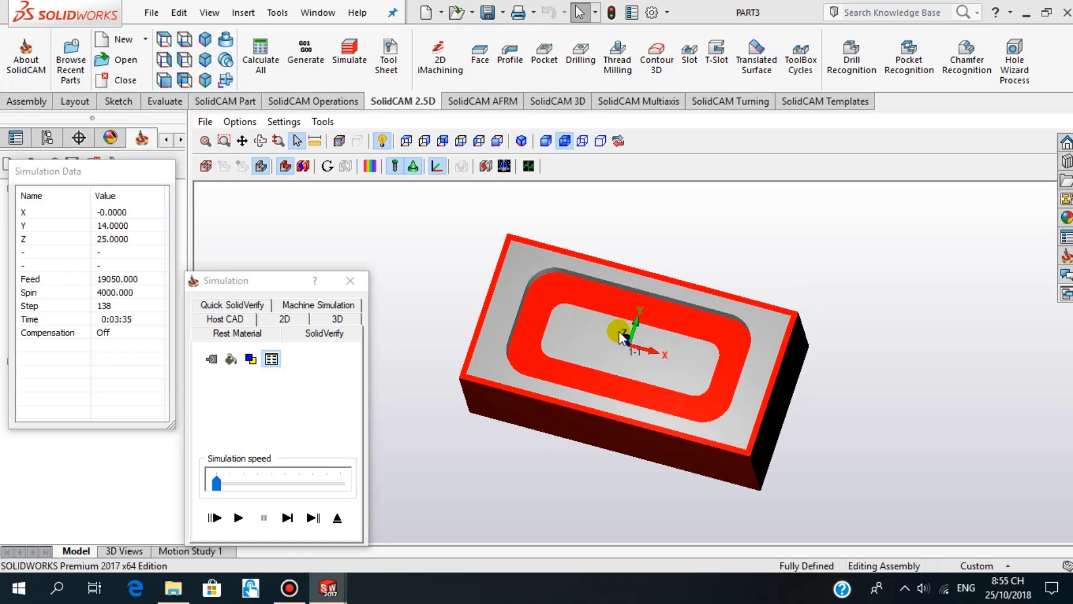
{"action": "mouse_move", "coordinate": [619, 331]}
{"action": "middle_mouse_down"}
{"action": "mouse_move", "coordinate": [647, 351]}
{"action": "mouse_move", "coordinate": [633, 323]}
{"action": "mouse_move", "coordinate": [613, 347]}
{"action": "mouse_move", "coordinate": [629, 327]}
{"action": "mouse_move", "coordinate": [627, 342]}
{"action": "middle_mouse_up"}
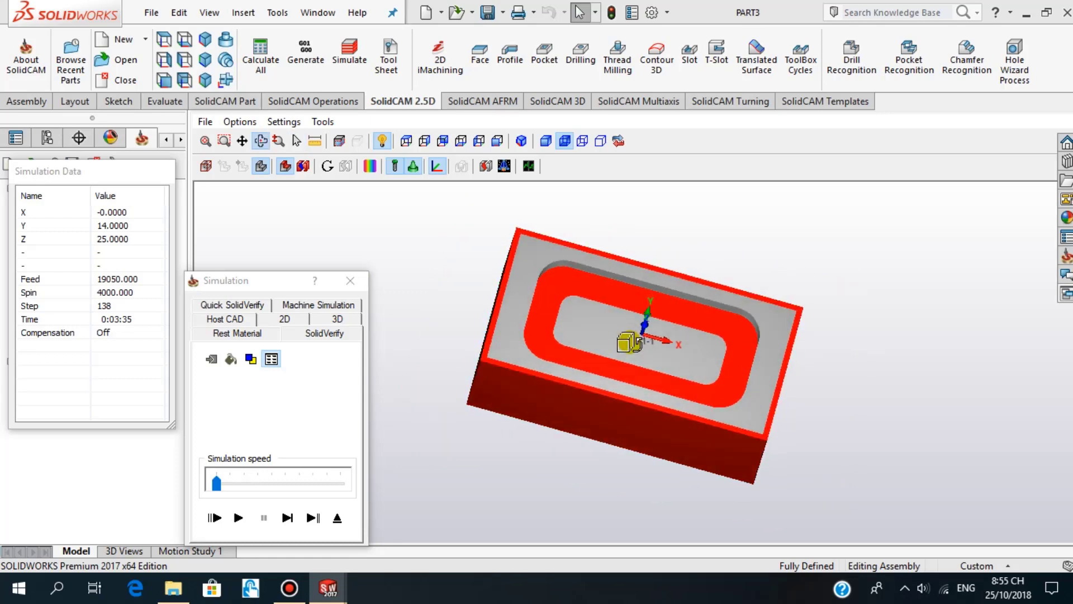
Close the simulation, recalculate P_contour, save and exit, then hide its toolpath in the CAM tree.
{"action": "left_click", "coordinate": [353, 280]}
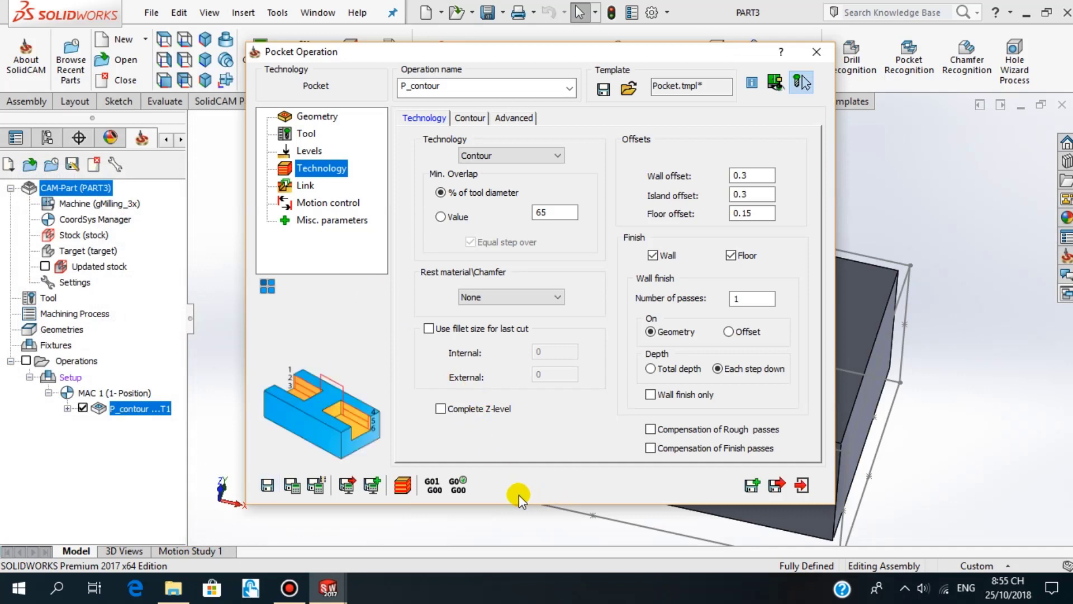
{"action": "left_click", "coordinate": [293, 485]}
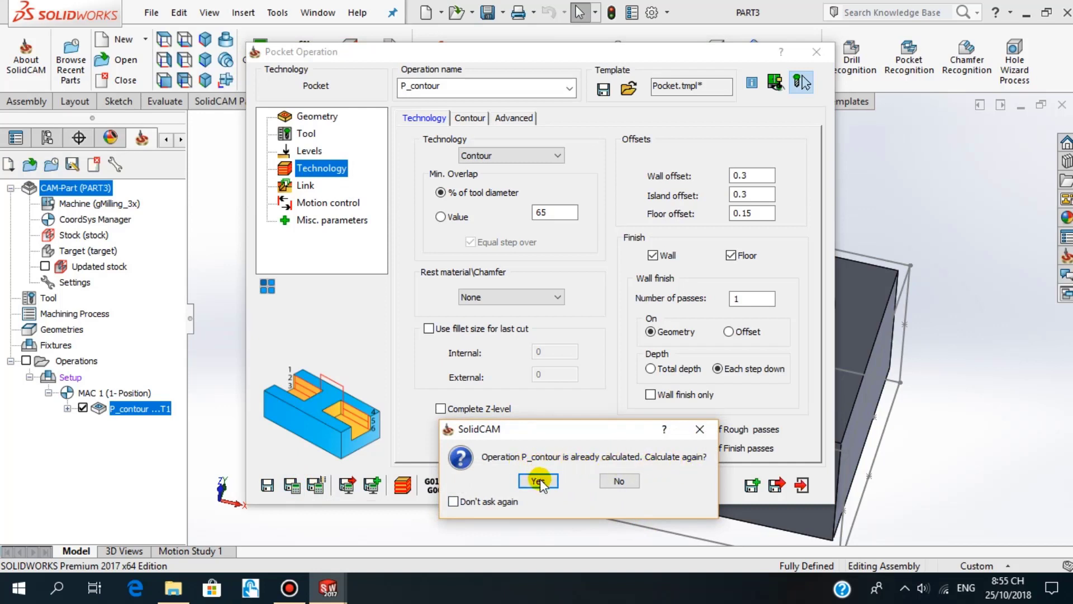
{"action": "left_click", "coordinate": [538, 480]}
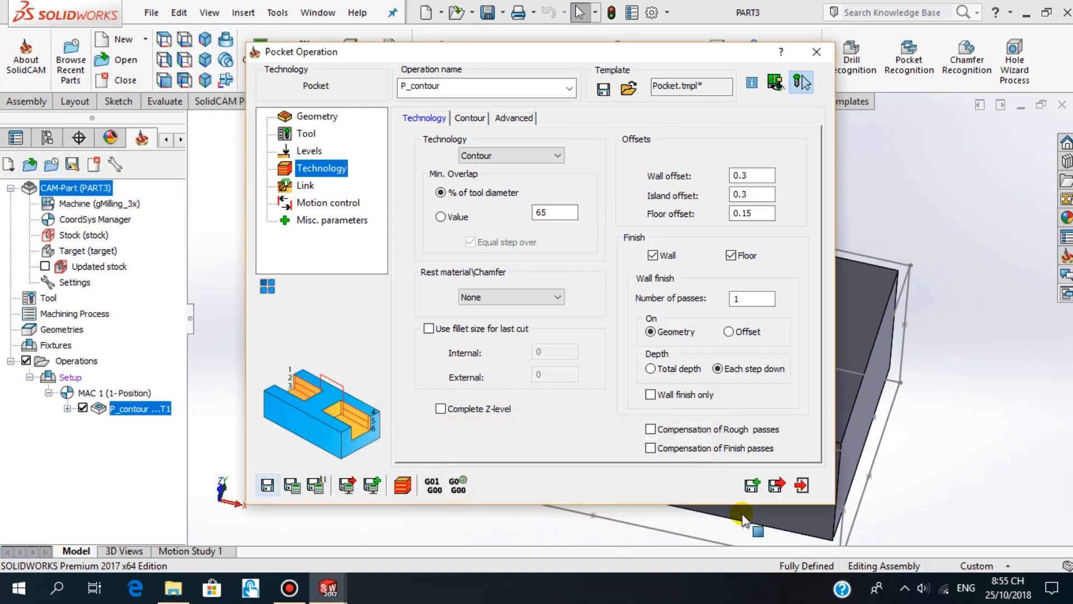
{"action": "left_click", "coordinate": [800, 488]}
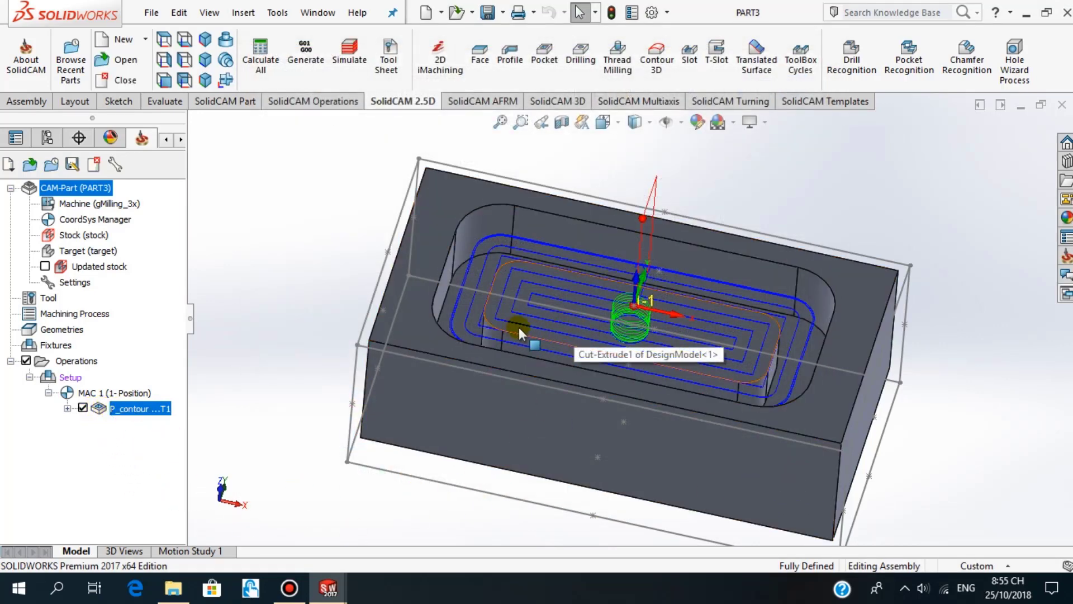
{"action": "left_click", "coordinate": [83, 408]}
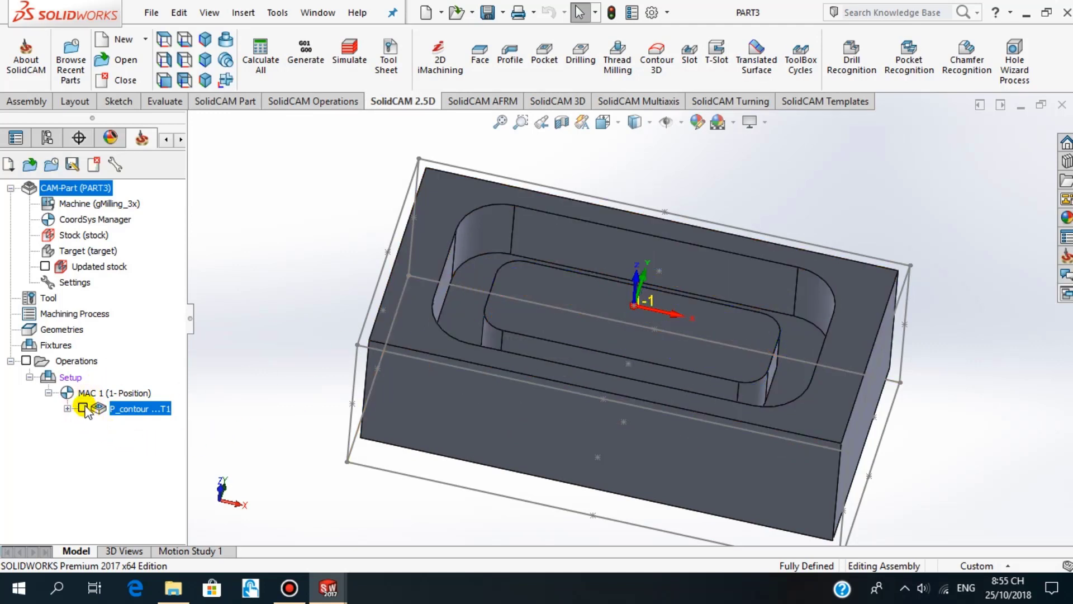
Copy P_contour and paste it as a second operation, P_contour_1, beneath the original under MAC 1.
{"action": "right_click", "coordinate": [124, 411]}
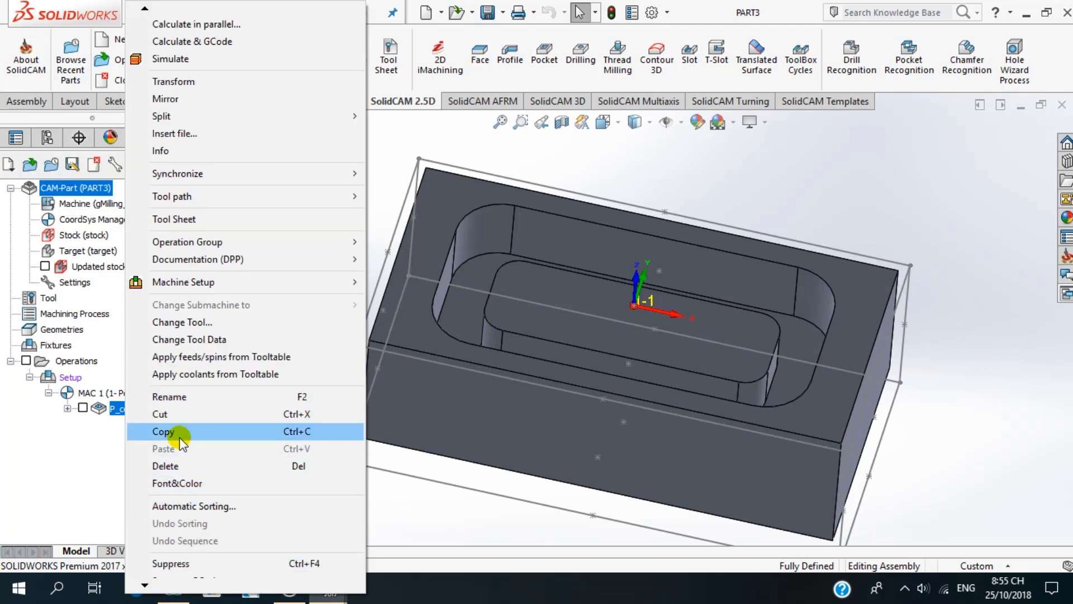
{"action": "left_click", "coordinate": [182, 436]}
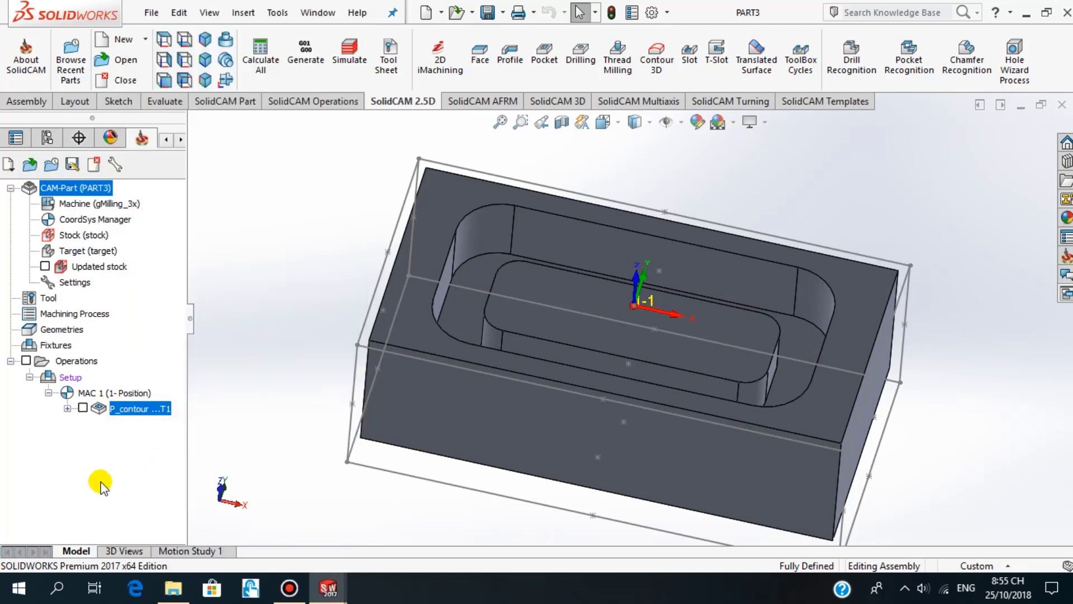
{"action": "right_click", "coordinate": [124, 412]}
{"action": "mouse_move", "coordinate": [178, 402]}
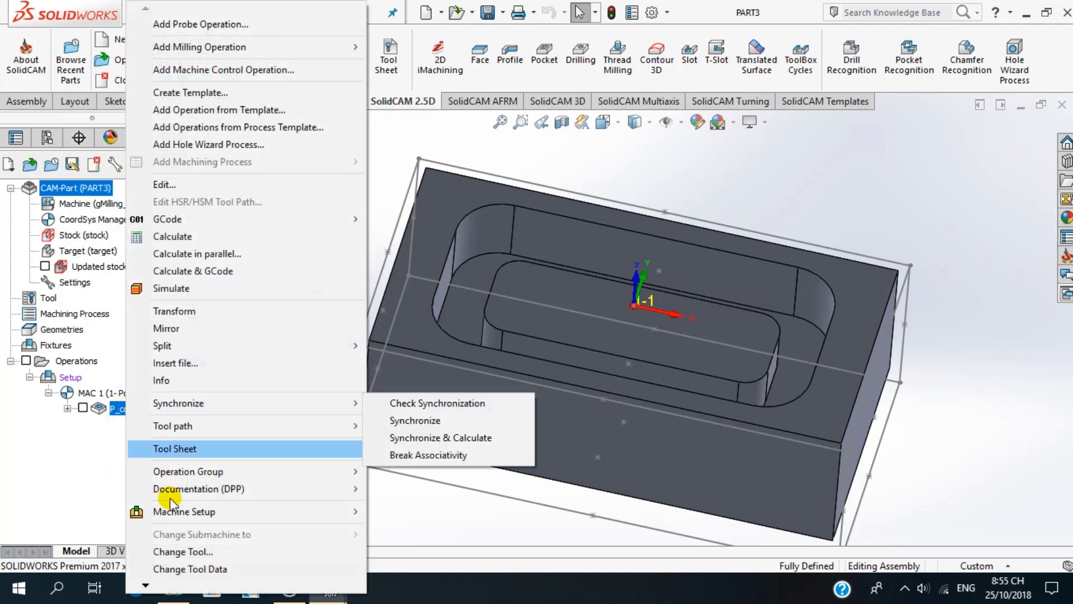
{"action": "left_click", "coordinate": [146, 586]}
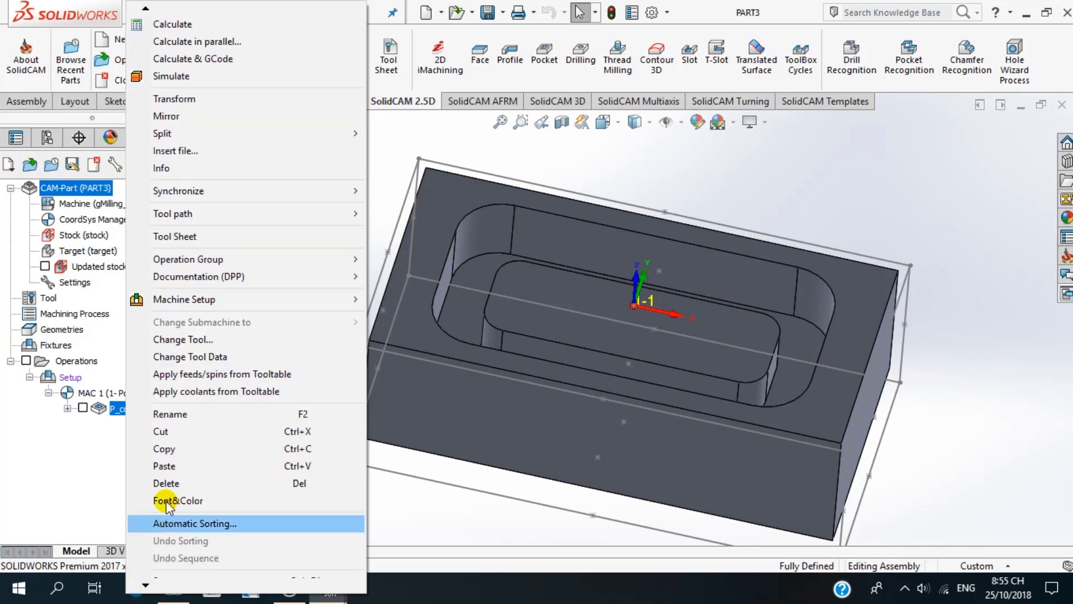
{"action": "left_click", "coordinate": [175, 466]}
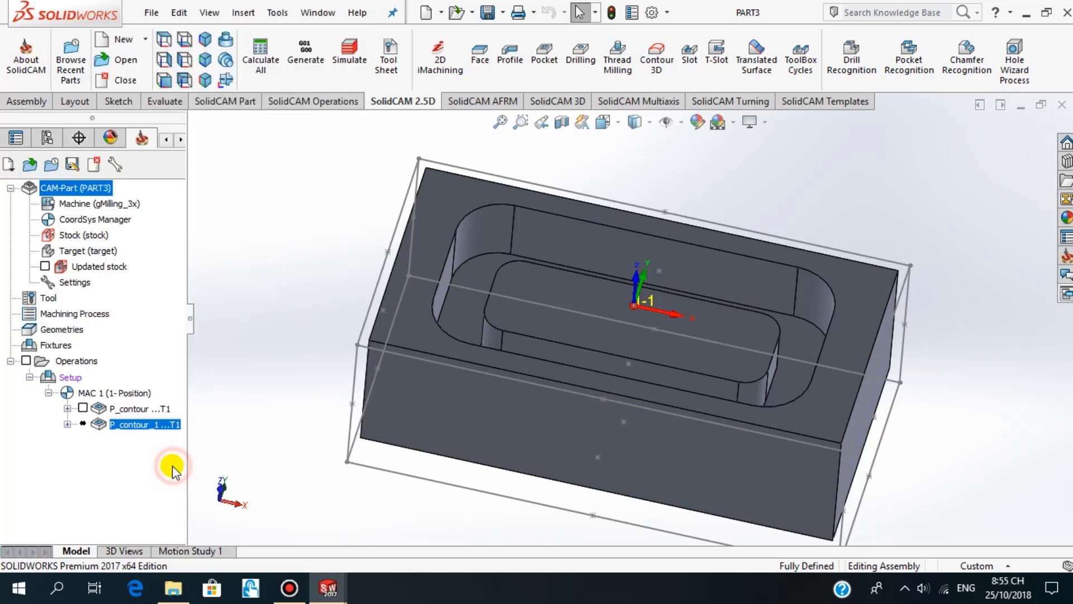
{"action": "right_click", "coordinate": [102, 428]}
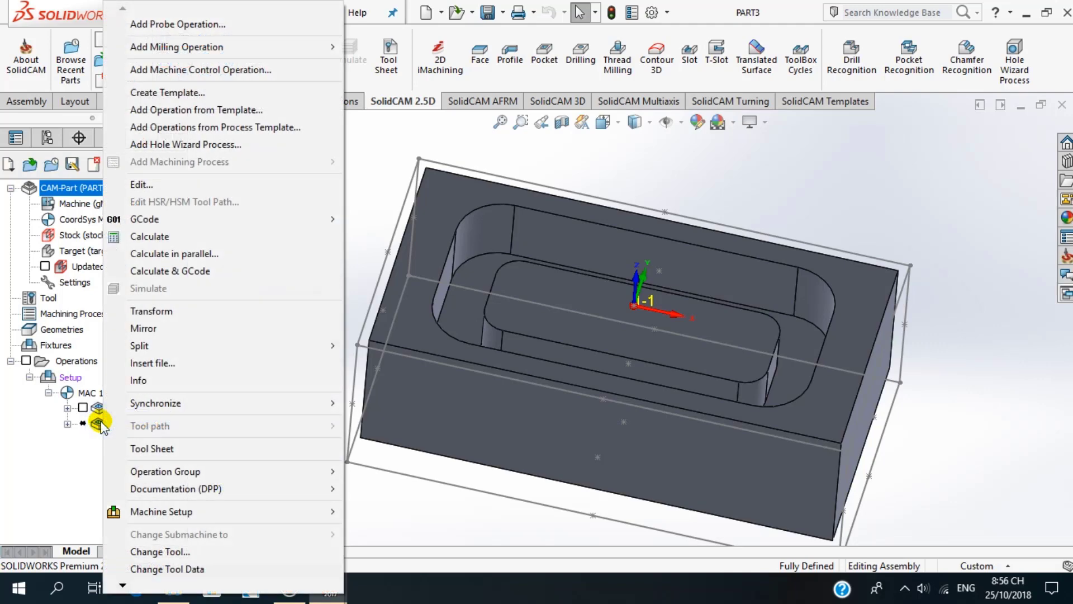
Edit the copied operation and start new geometry contour1 with the outer pocket edge as first chain.
{"action": "left_click", "coordinate": [162, 185]}
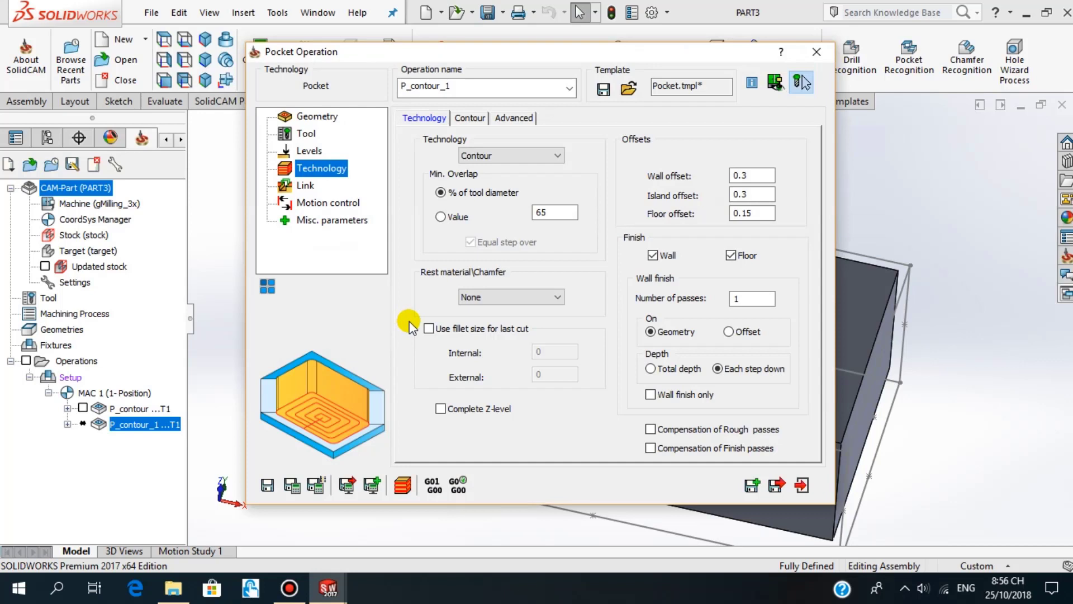
{"action": "left_click", "coordinate": [330, 117]}
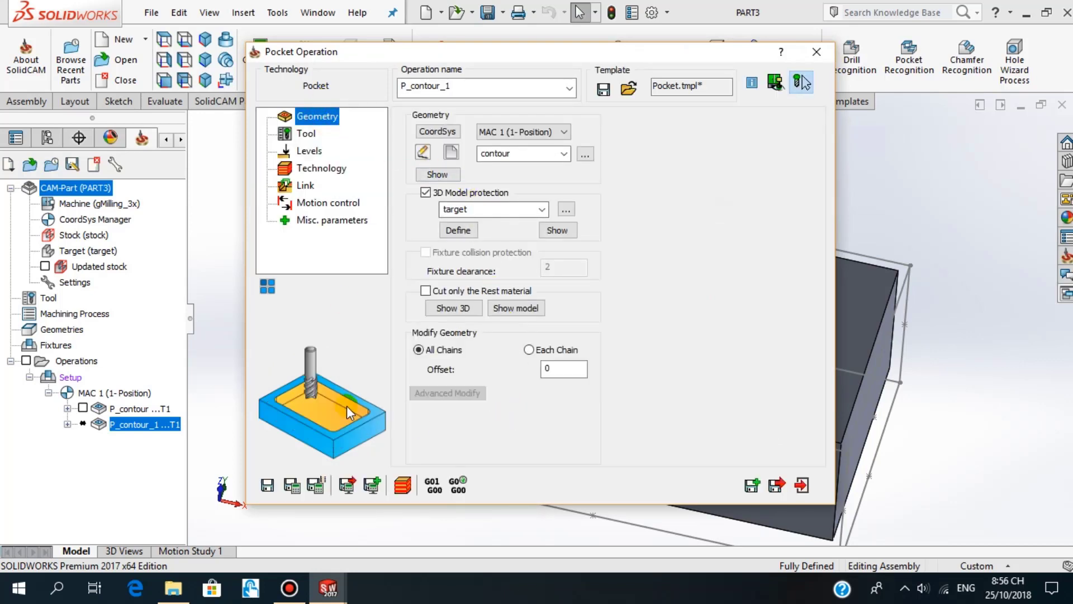
{"action": "left_click", "coordinate": [451, 153]}
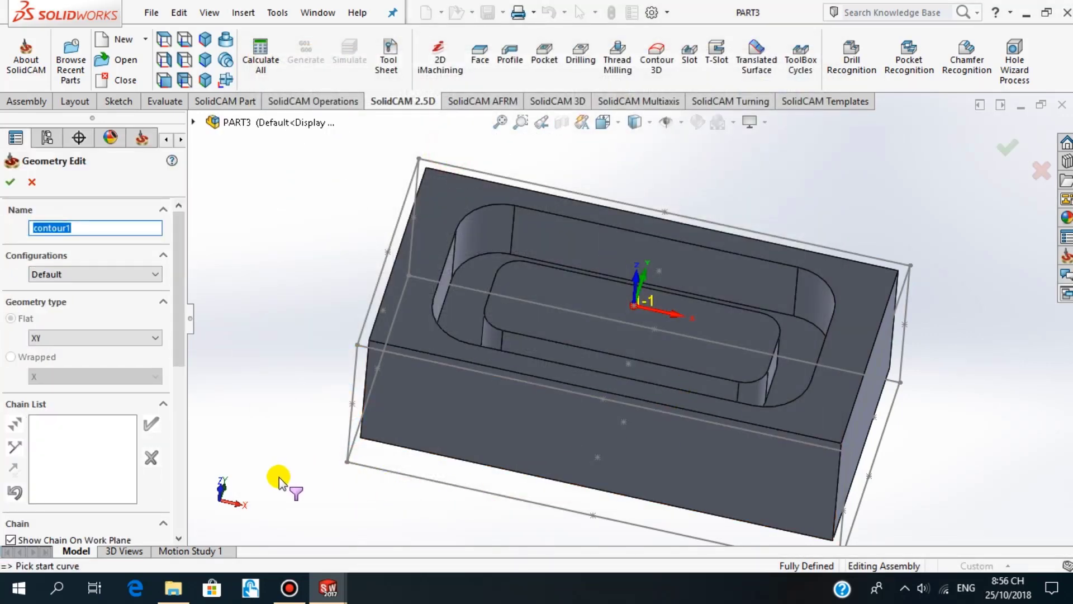
{"action": "left_click", "coordinate": [576, 216]}
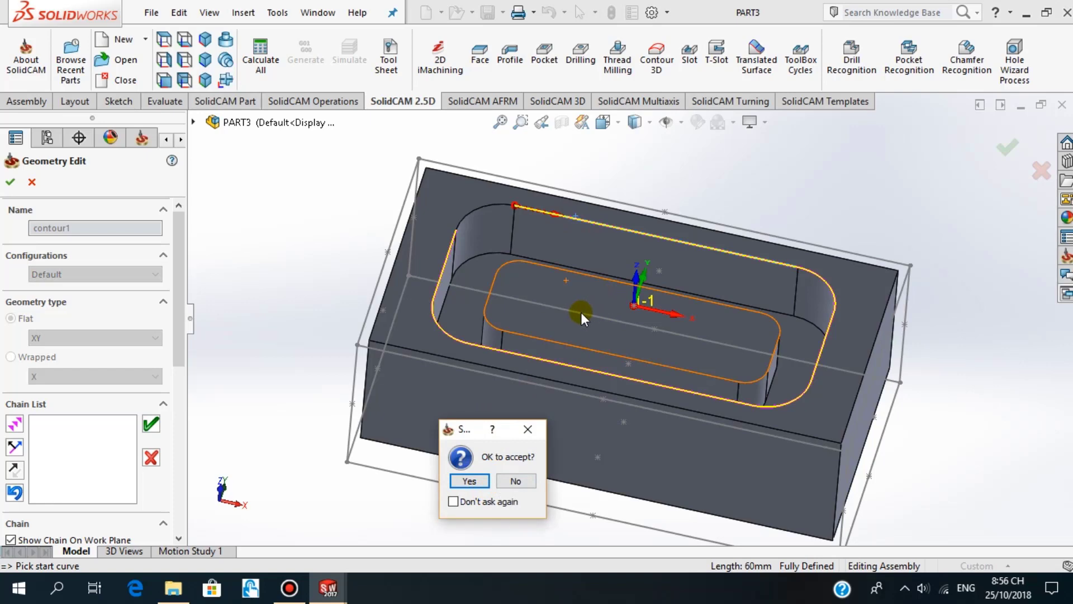
{"action": "left_click", "coordinate": [459, 480]}
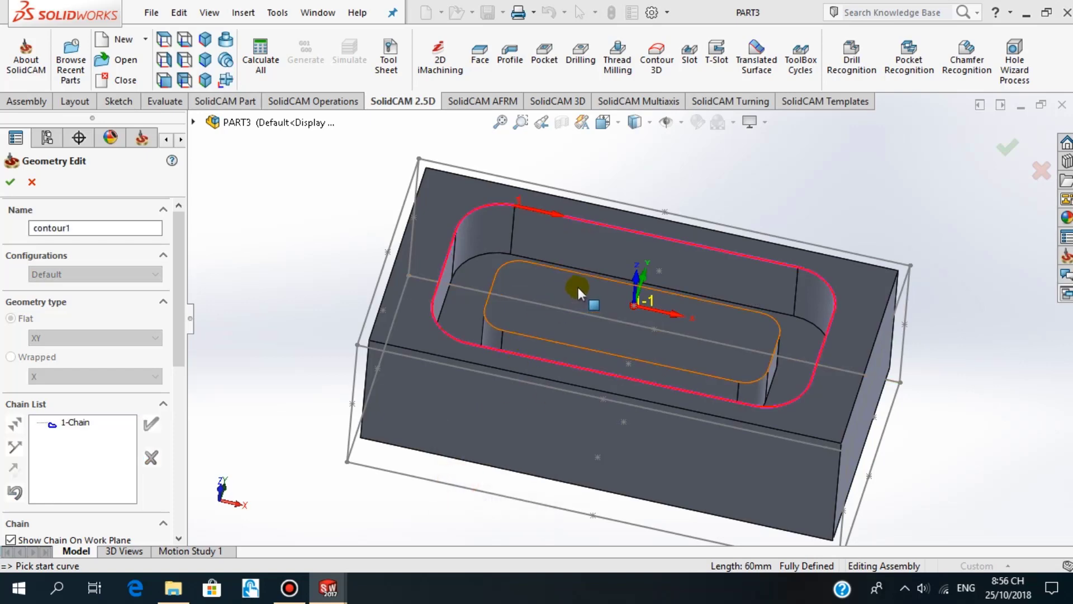
Add the island's top edge as the second chain and confirm geometry contour1.
{"action": "mouse_move", "coordinate": [578, 287]}
{"action": "middle_mouse_down"}
{"action": "mouse_move", "coordinate": [564, 341]}
{"action": "mouse_move", "coordinate": [582, 299]}
{"action": "mouse_move", "coordinate": [535, 297]}
{"action": "mouse_move", "coordinate": [535, 328]}
{"action": "mouse_move", "coordinate": [557, 316]}
{"action": "mouse_move", "coordinate": [567, 390]}
{"action": "mouse_move", "coordinate": [565, 313]}
{"action": "mouse_move", "coordinate": [571, 351]}
{"action": "middle_mouse_up"}
{"action": "left_click", "coordinate": [561, 330]}
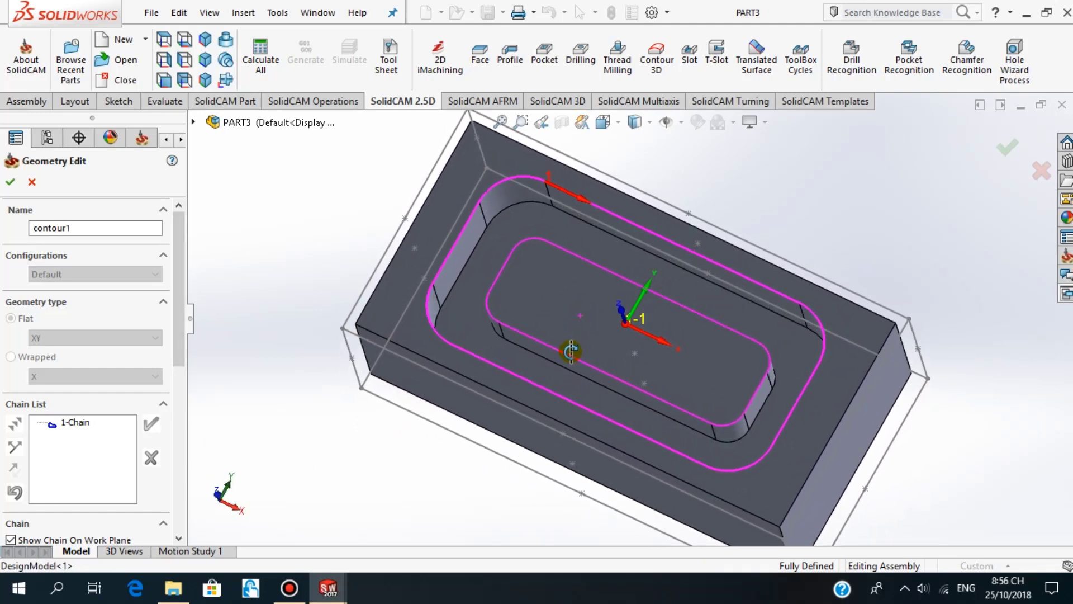
{"action": "left_click", "coordinate": [589, 260]}
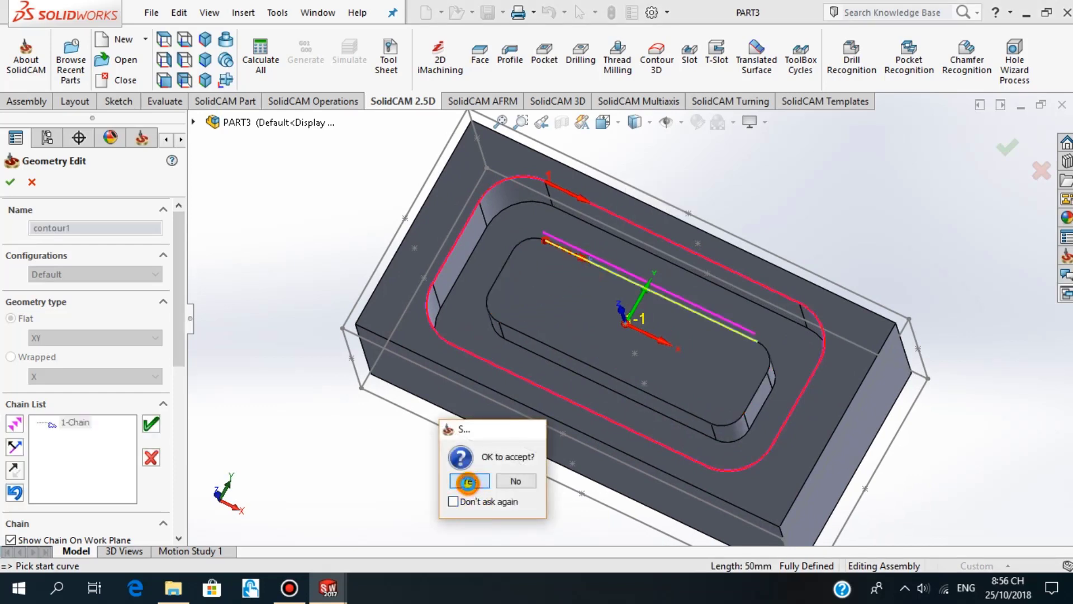
{"action": "left_click", "coordinate": [467, 482]}
{"action": "mouse_move", "coordinate": [532, 499]}
{"action": "middle_mouse_down"}
{"action": "mouse_move", "coordinate": [535, 467]}
{"action": "mouse_move", "coordinate": [531, 520]}
{"action": "mouse_move", "coordinate": [548, 398]}
{"action": "middle_mouse_up"}
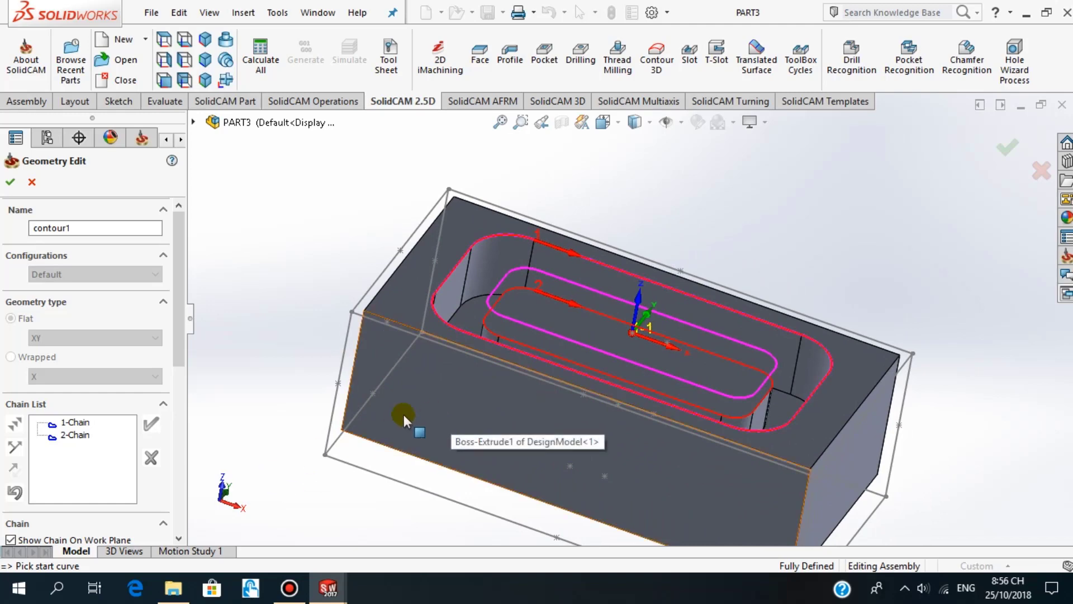
{"action": "left_click", "coordinate": [10, 182]}
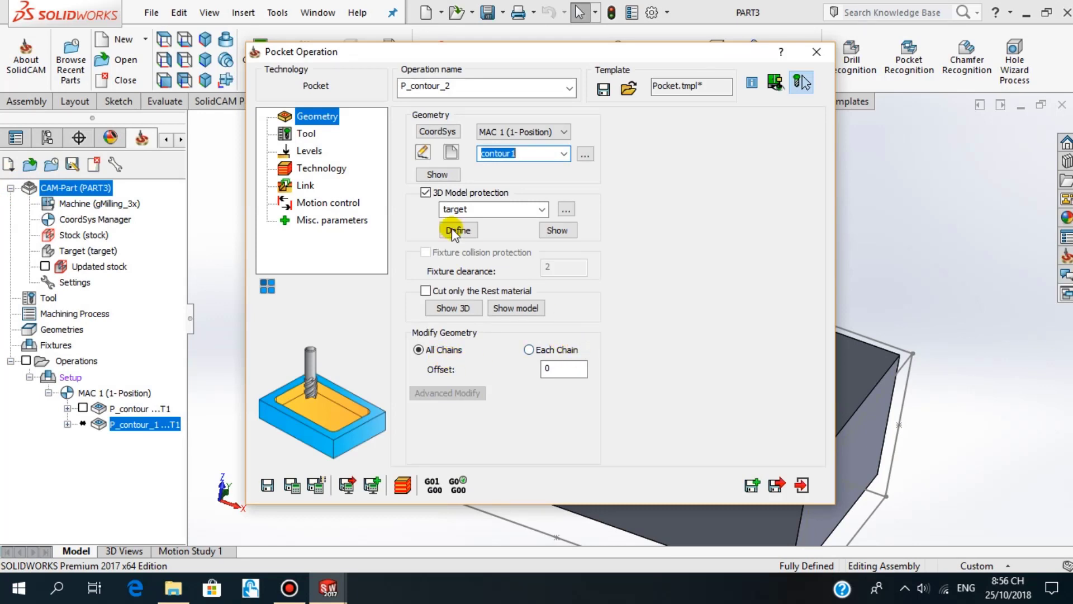
Assign tool 1, the 8 mm end mill, to P_contour_2 and check its Feed XY of 1000.
{"action": "left_click", "coordinate": [326, 135]}
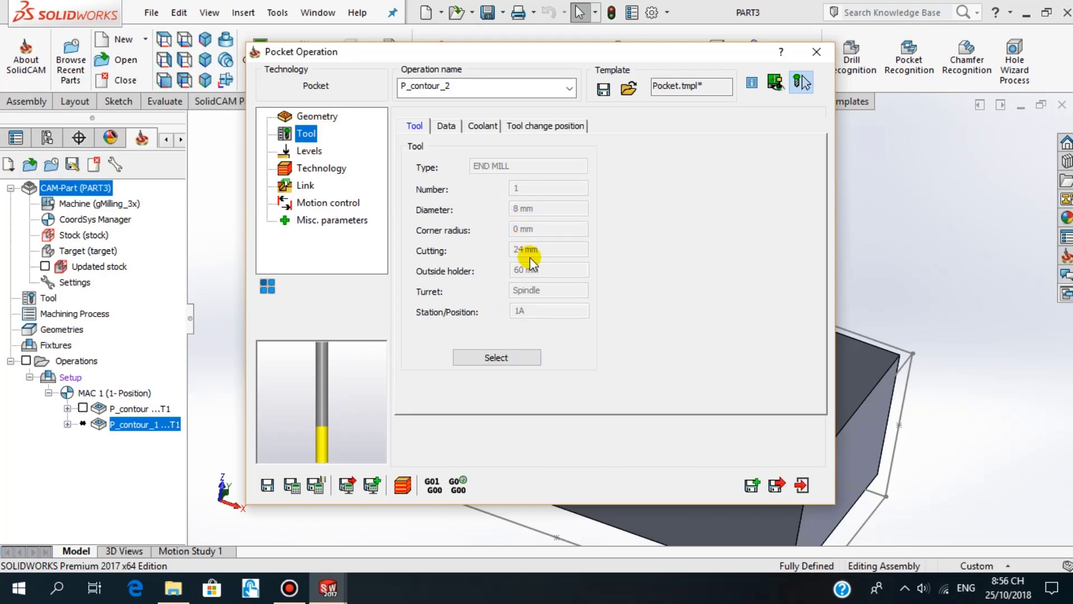
{"action": "left_click", "coordinate": [484, 361]}
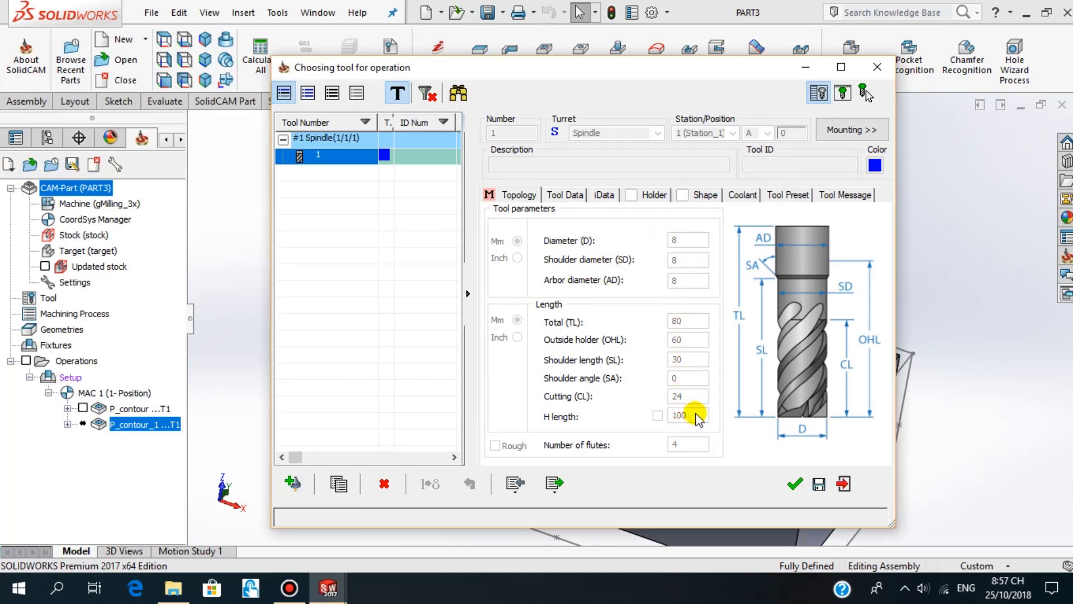
{"action": "left_click", "coordinate": [794, 485]}
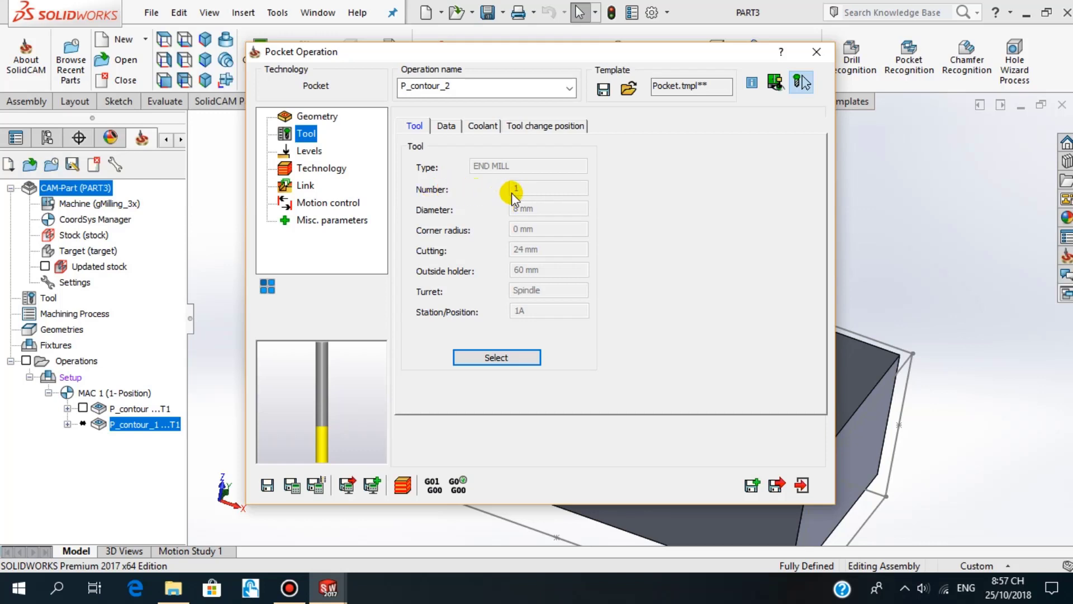
{"action": "left_click", "coordinate": [447, 125]}
{"action": "left_click", "coordinate": [567, 180]}
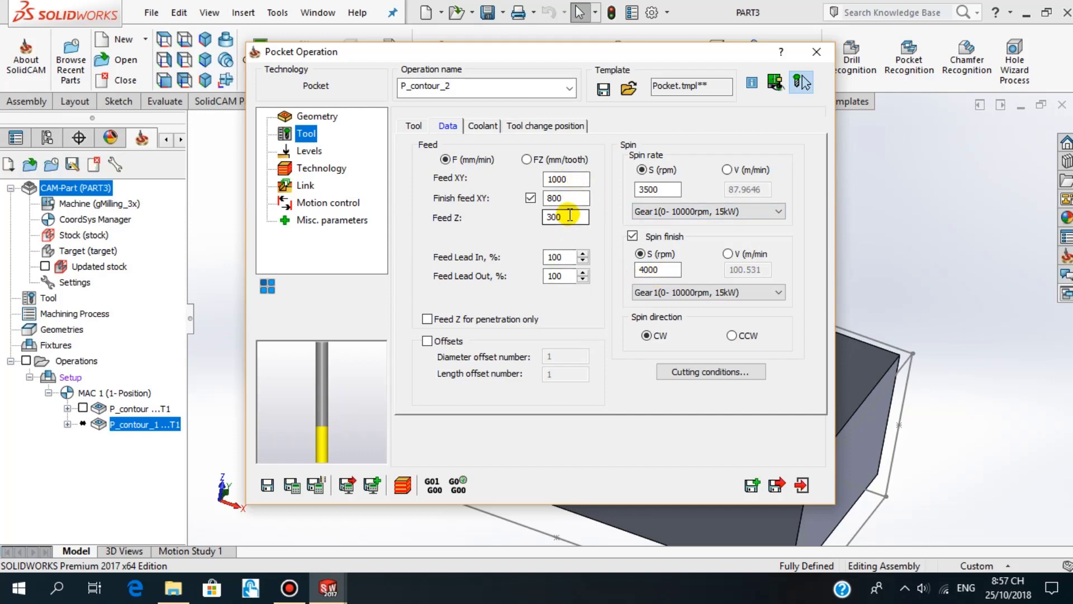
{"action": "left_click", "coordinate": [308, 152]}
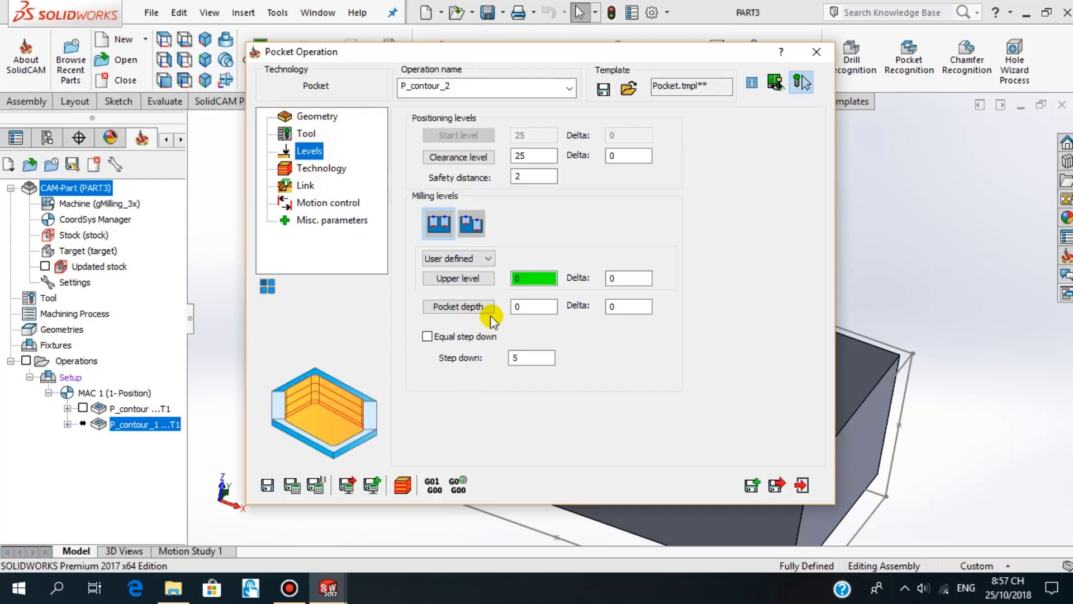
{"action": "mouse_move", "coordinate": [458, 306]}
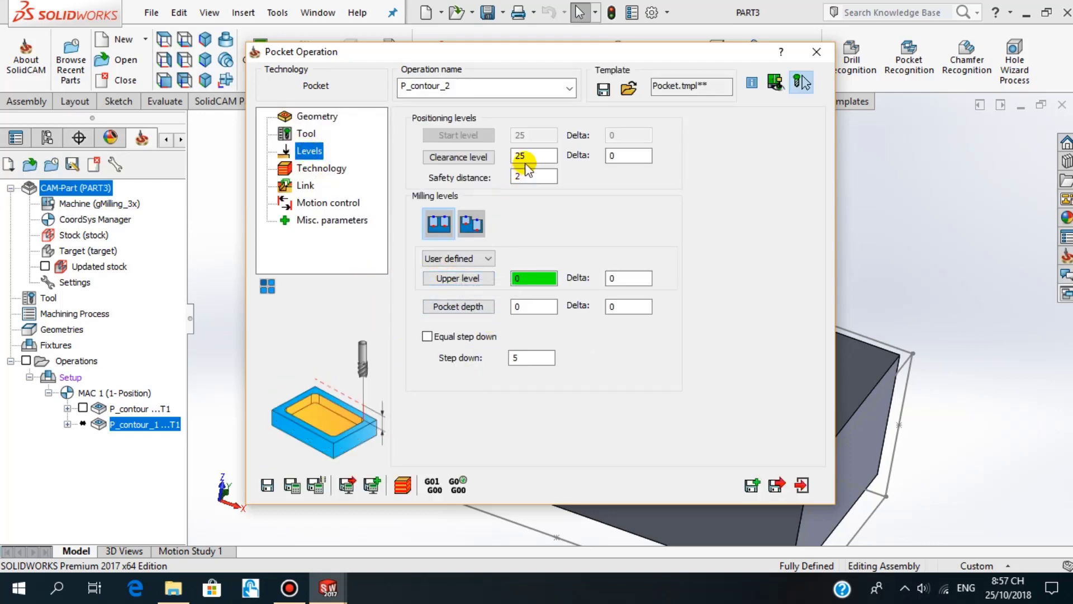
Set the upper level to -5 by picking the island top on the model.
{"action": "left_click", "coordinate": [530, 156]}
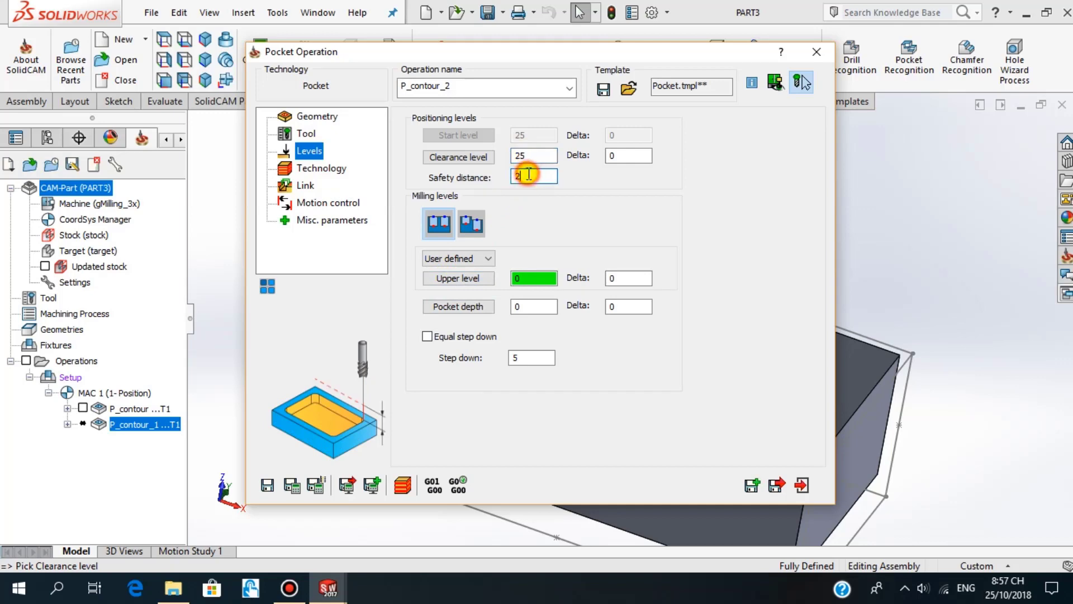
{"action": "left_click", "coordinate": [473, 280]}
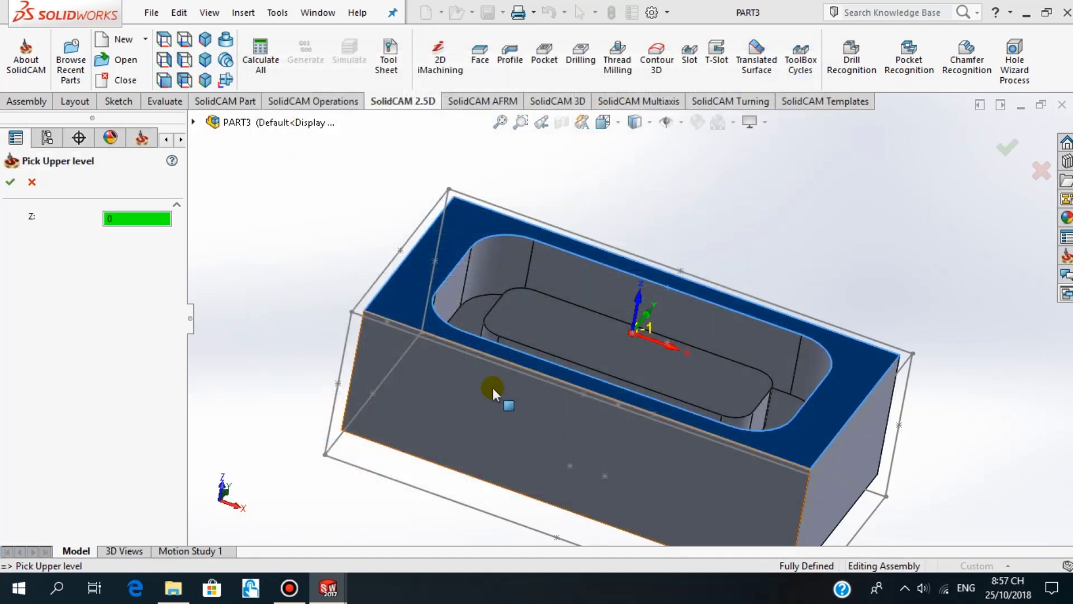
{"action": "middle_click_drag", "start_coordinate": [537, 312], "coordinate": [525, 350]}
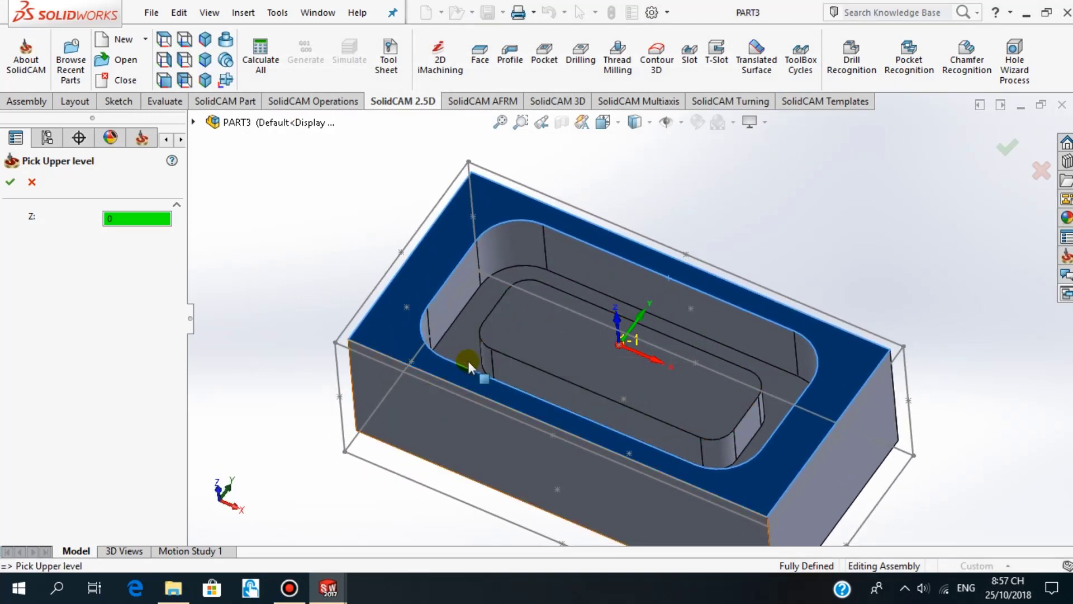
{"action": "left_click", "coordinate": [507, 324]}
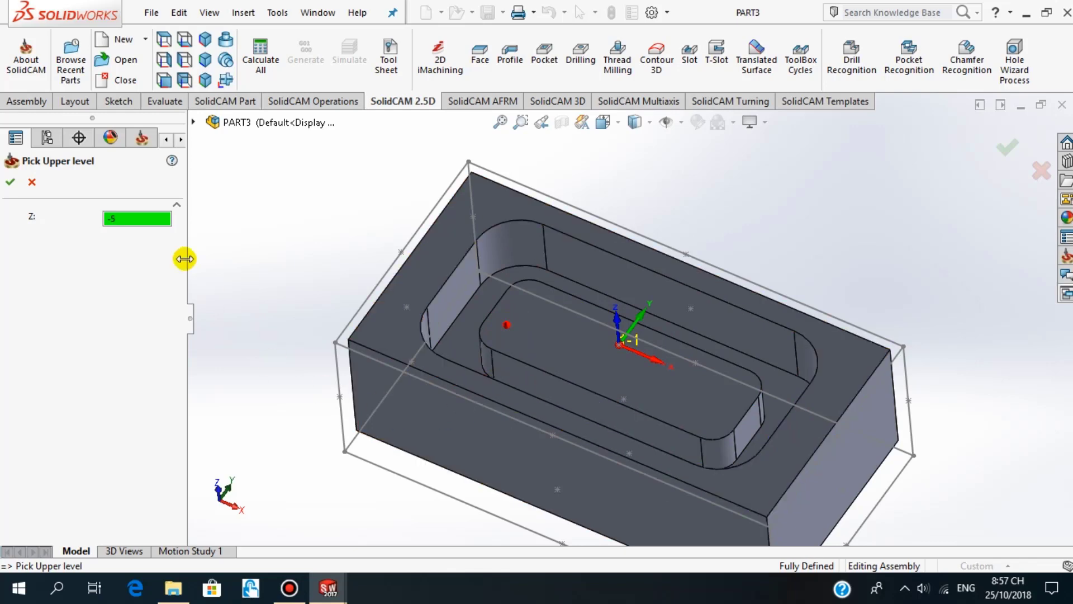
{"action": "left_click", "coordinate": [10, 181]}
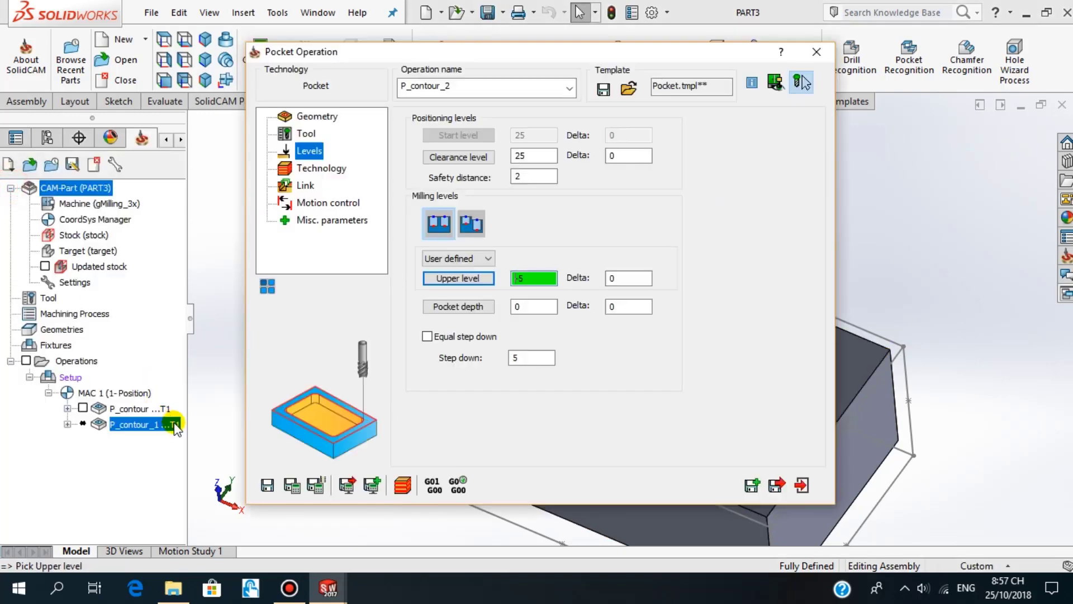
Set pocket depth 10 from the pocket floor and change step down to 2.5.
{"action": "left_click", "coordinate": [458, 307]}
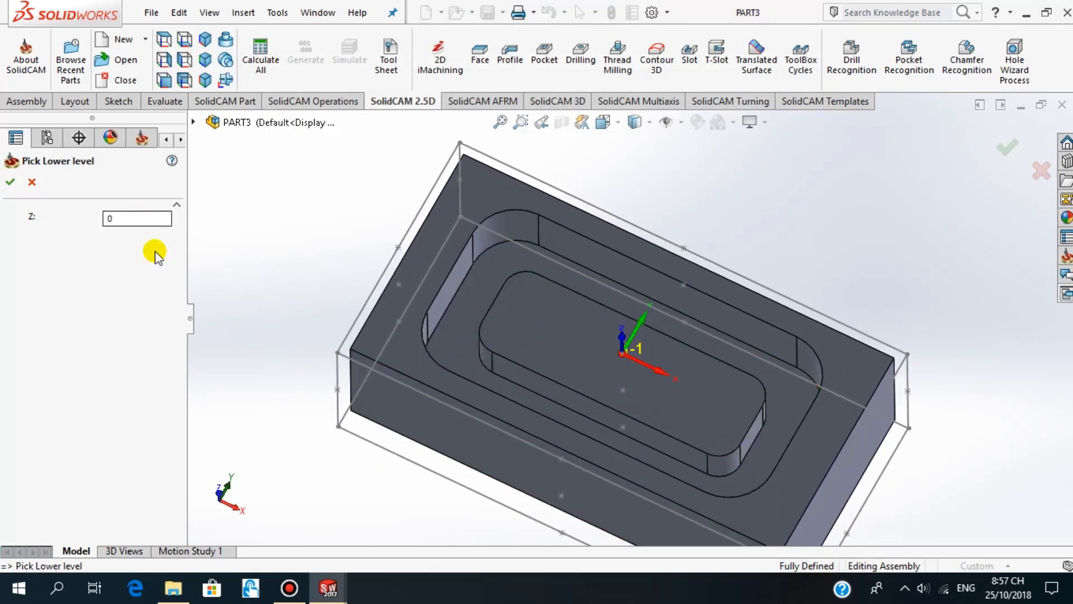
{"action": "left_click", "coordinate": [453, 326]}
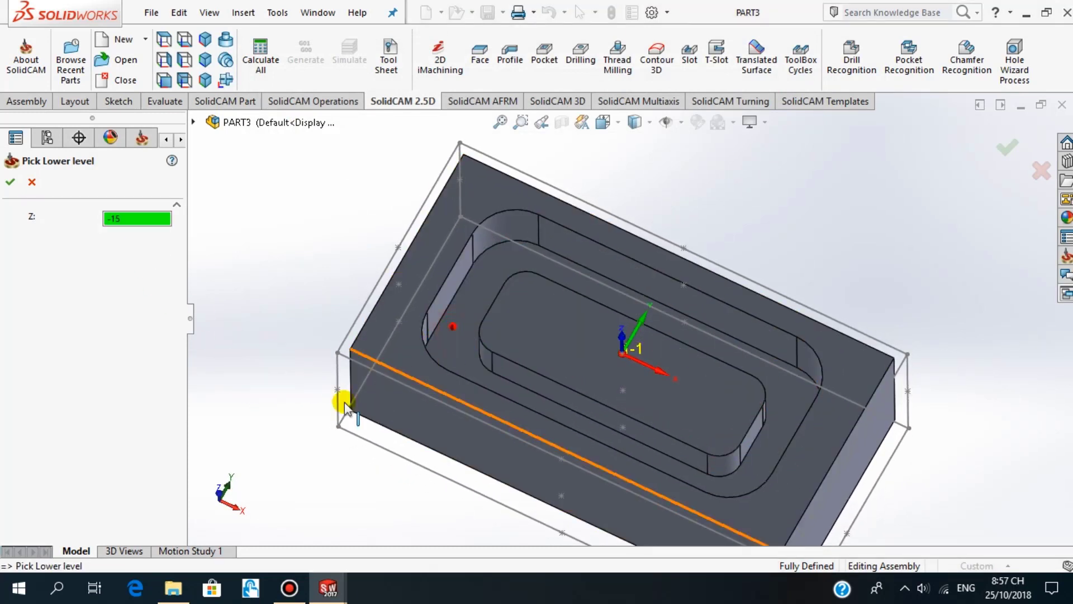
{"action": "left_click", "coordinate": [12, 182]}
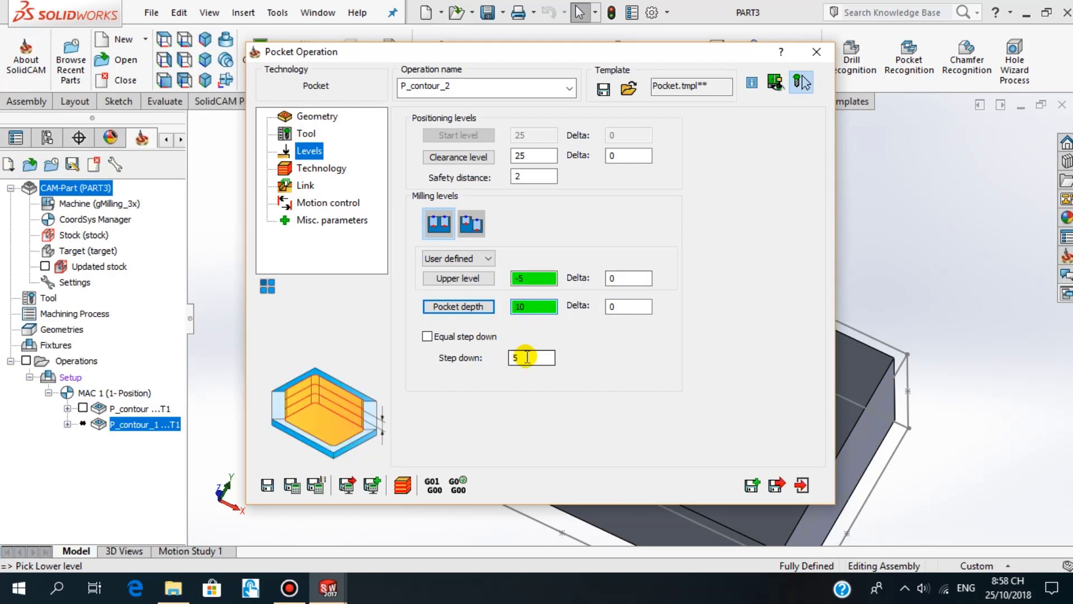
{"action": "left_click_drag", "start_coordinate": [527, 356], "coordinate": [502, 360]}
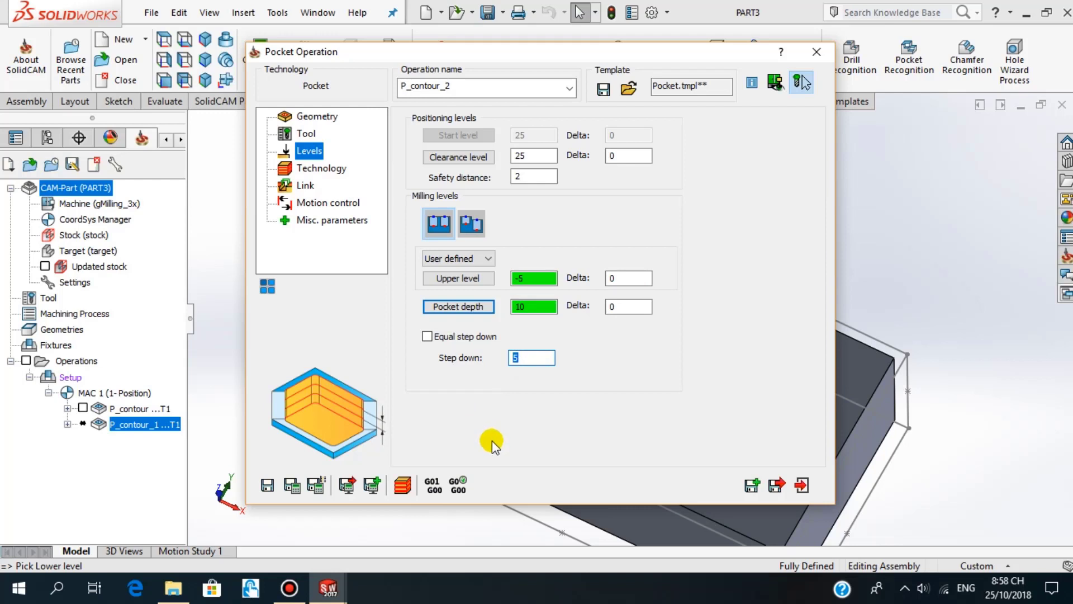
{"action": "type", "text": "2."}
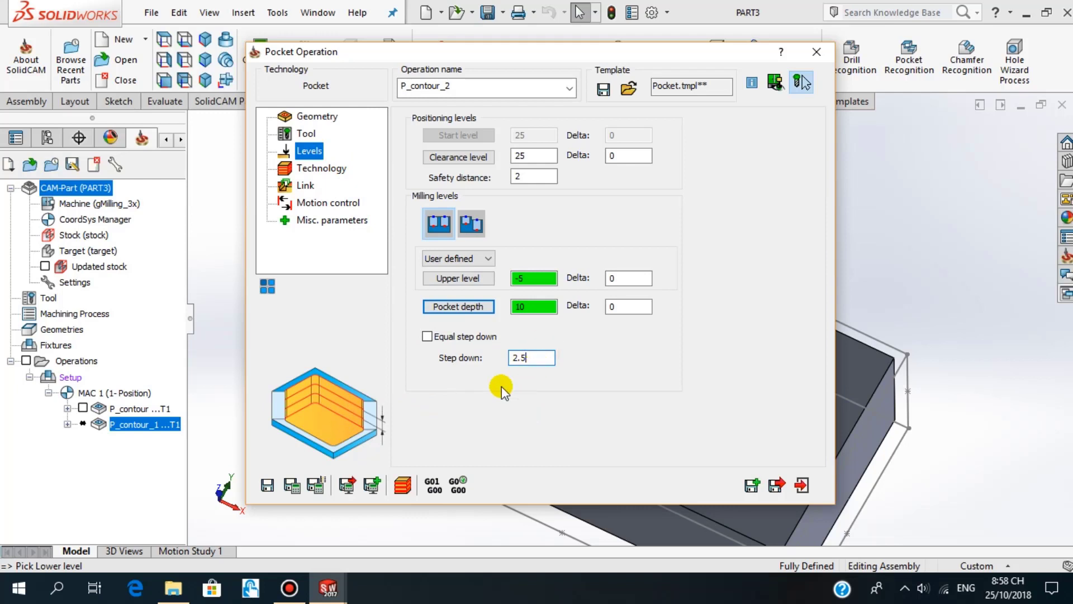
Keep Min. Overlap 65 and one wall-finish pass, review helical ramping link settings, then request simulation.
{"action": "left_click", "coordinate": [330, 168]}
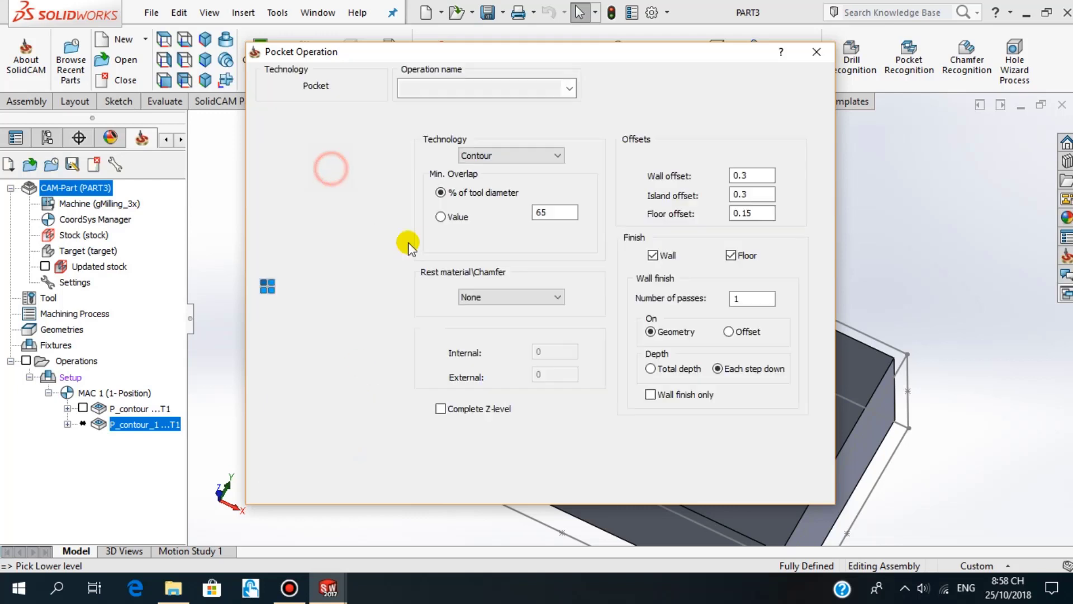
{"action": "left_click", "coordinate": [550, 214]}
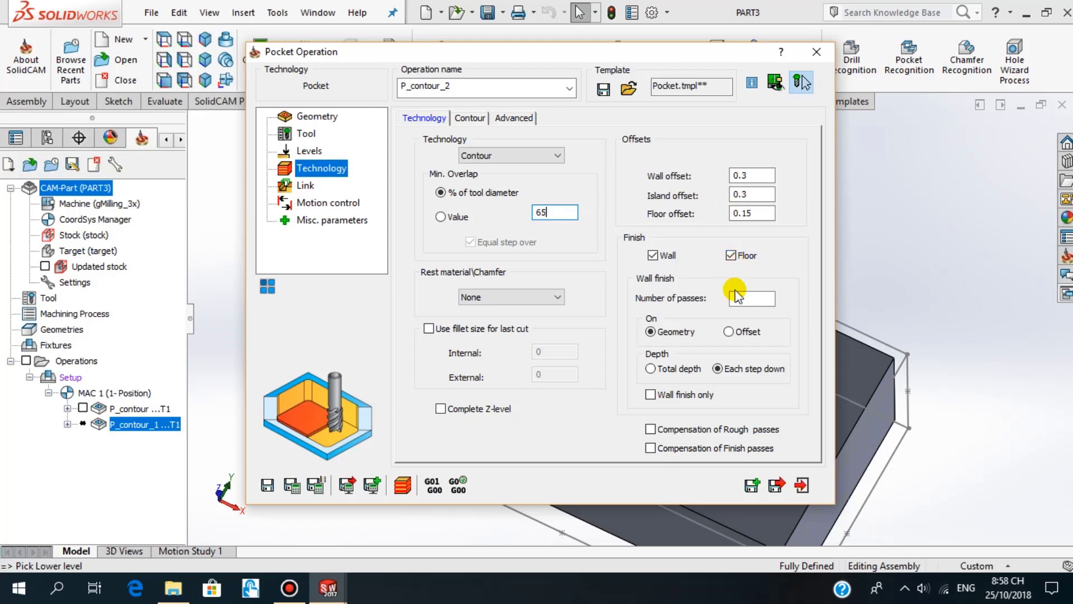
{"action": "type", "text": "1"}
{"action": "left_click", "coordinate": [720, 370]}
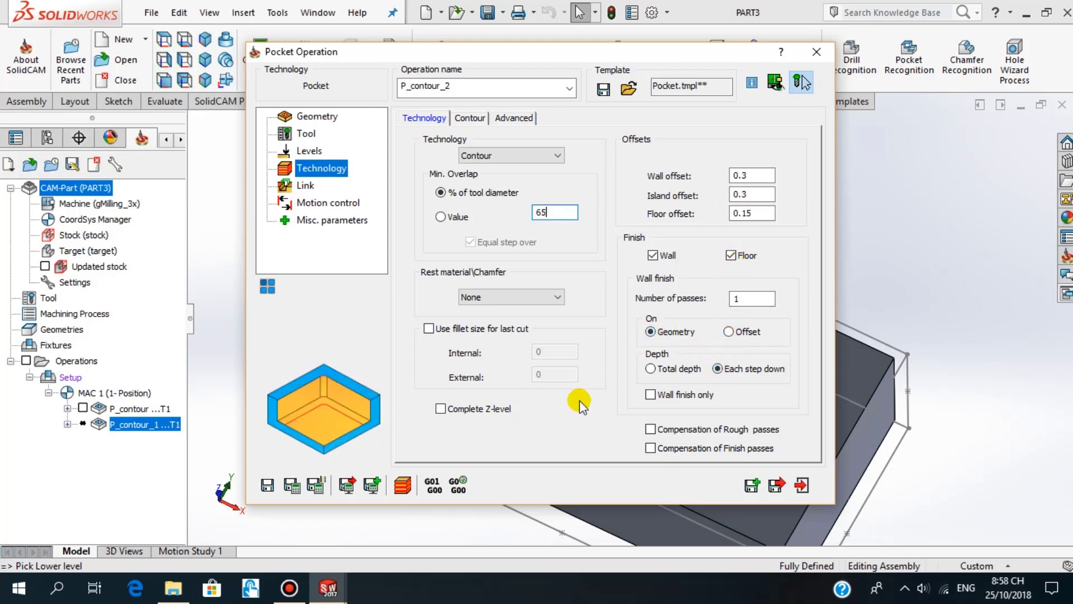
{"action": "left_click", "coordinate": [307, 186]}
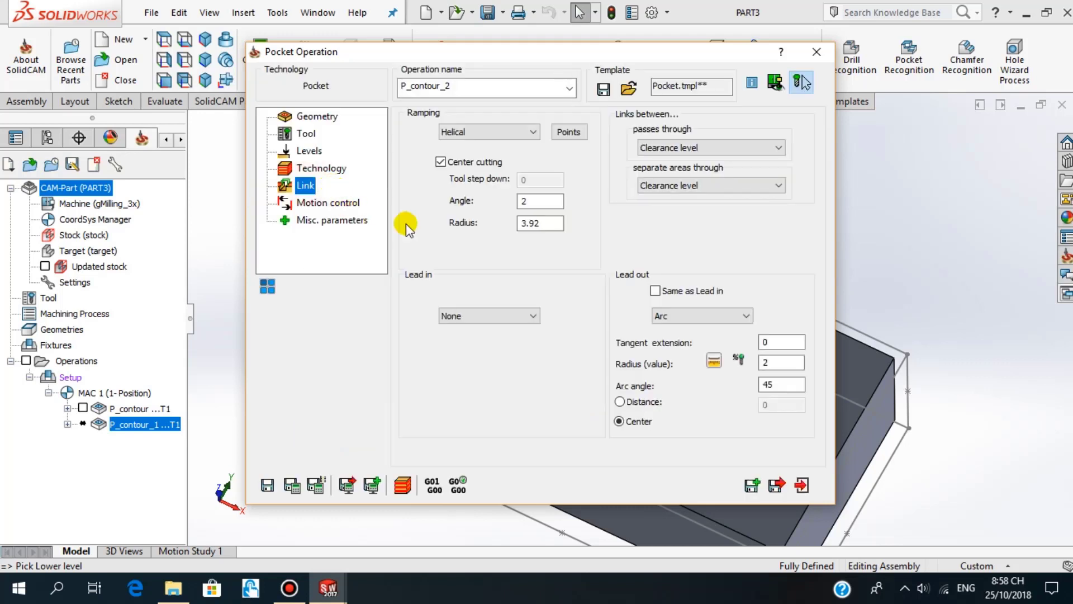
{"action": "mouse_move", "coordinate": [540, 201]}
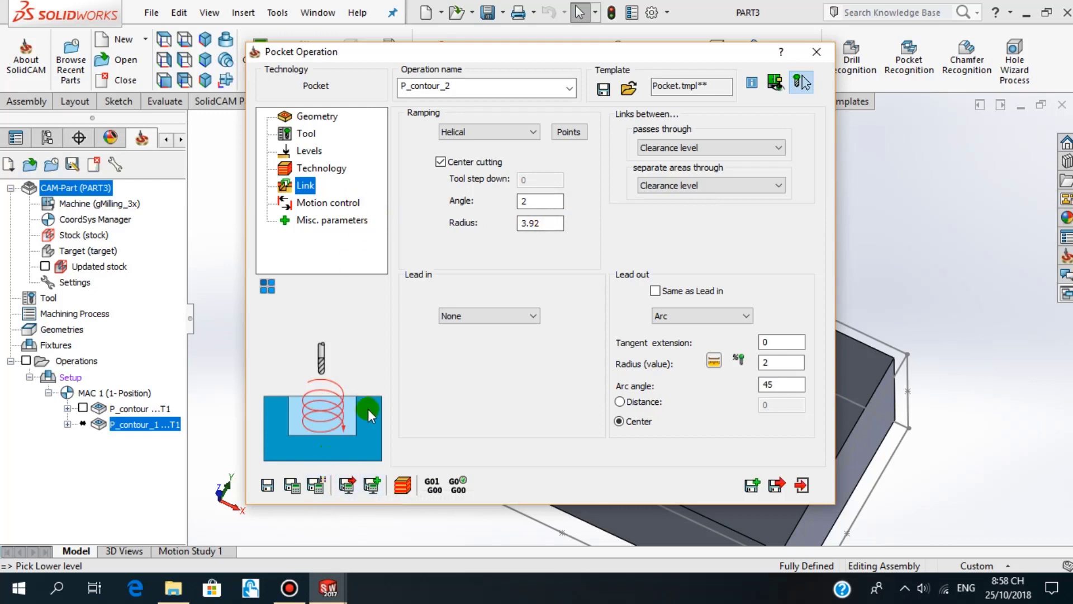
{"action": "left_click", "coordinate": [403, 491]}
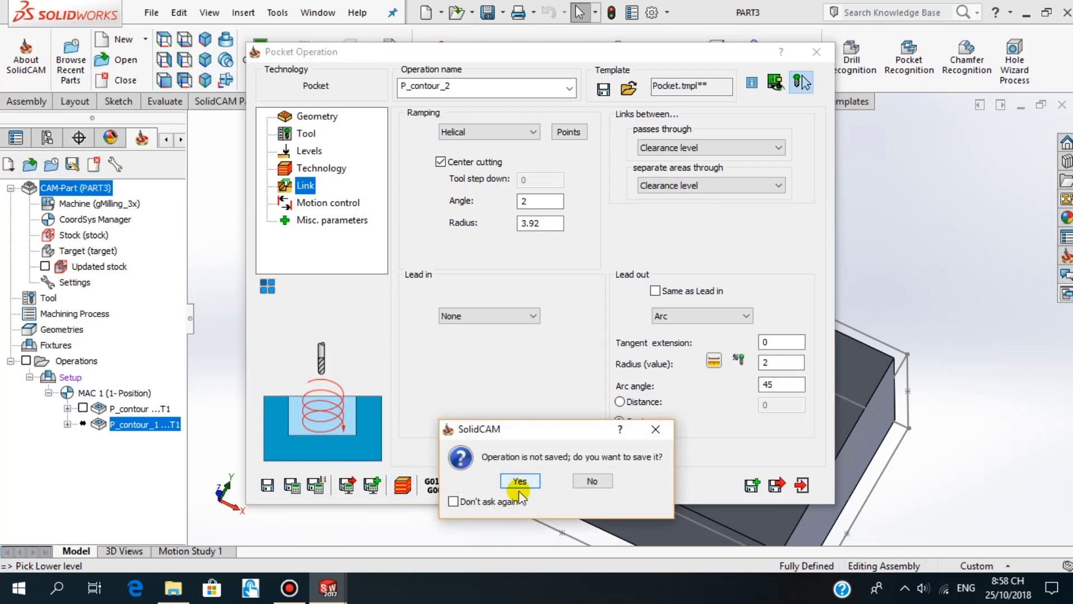
Save and calculate P_contour_2, switch to SolidVerify and start the simulation playback.
{"action": "left_click", "coordinate": [521, 482]}
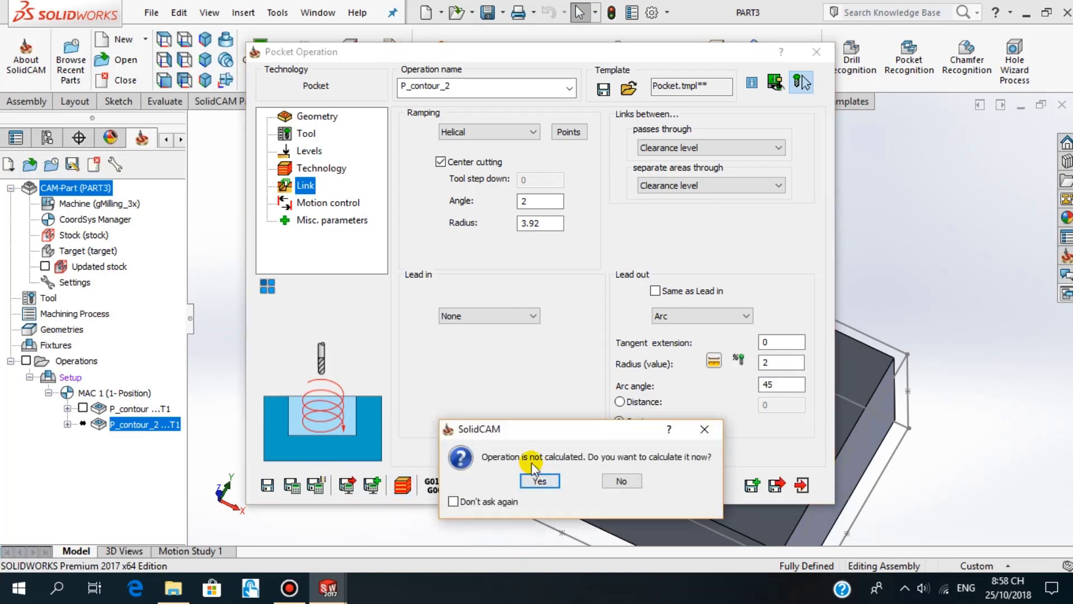
{"action": "left_click", "coordinate": [539, 482]}
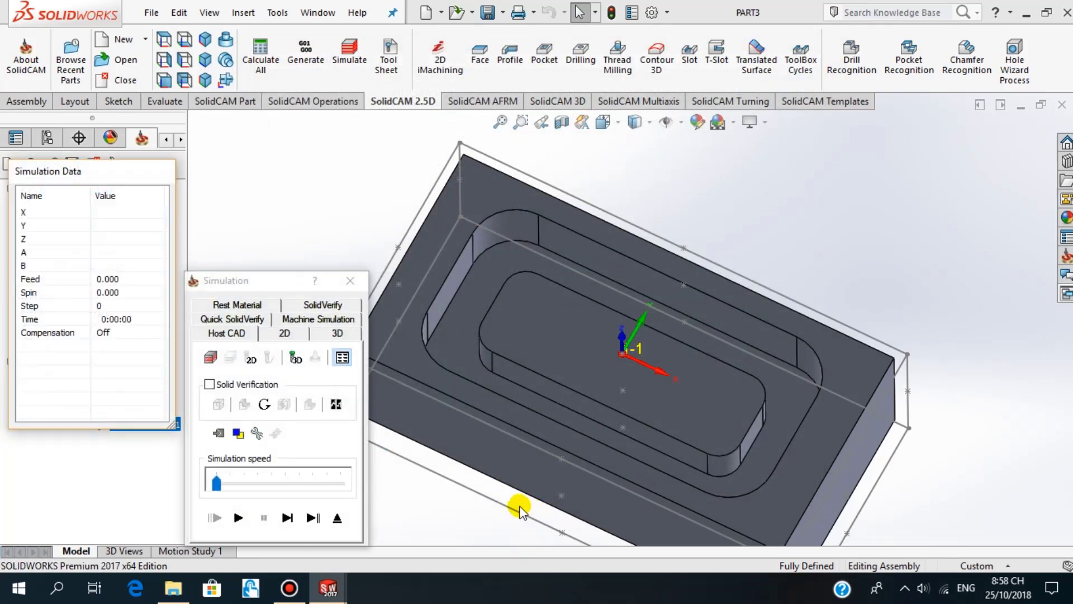
{"action": "left_click", "coordinate": [332, 304]}
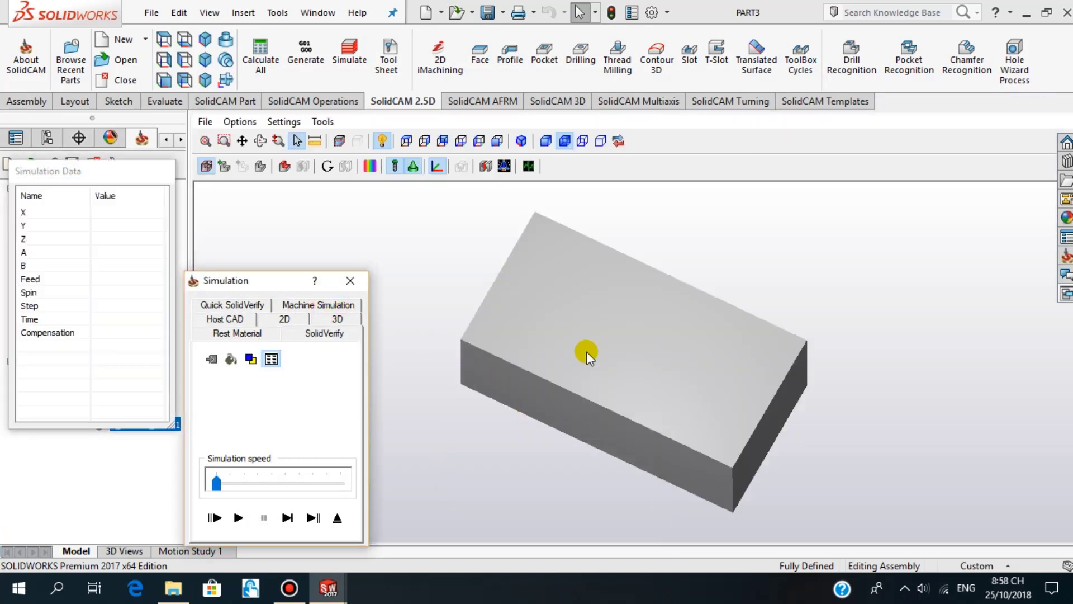
{"action": "middle_click_drag", "start_coordinate": [586, 351], "coordinate": [582, 348]}
{"action": "left_click", "coordinate": [239, 517]}
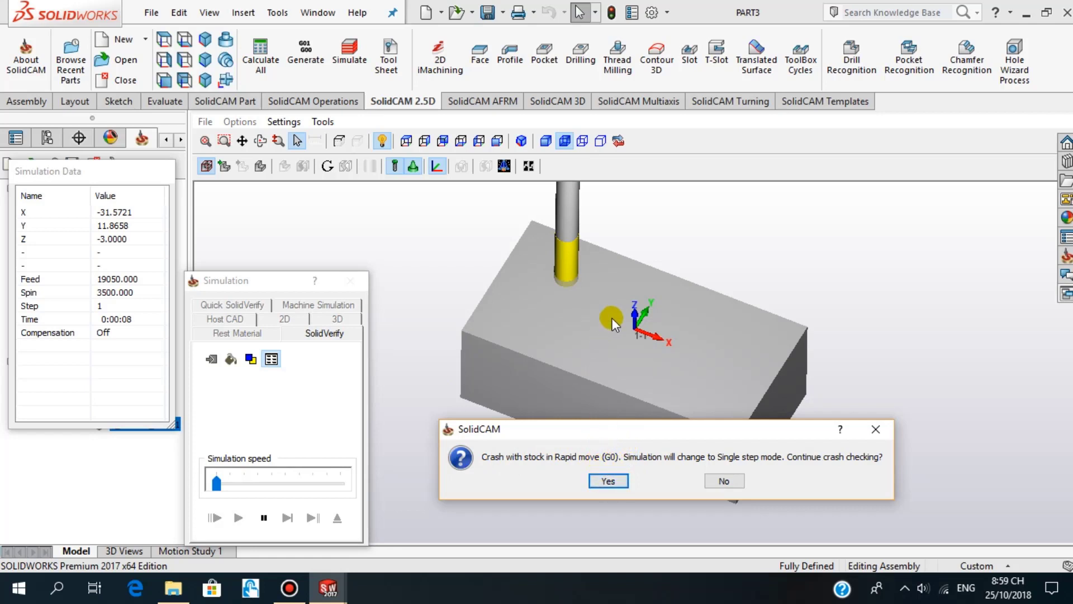
Dismiss the crash warning in single-step mode, resume playback and raise the simulation speed.
{"action": "mouse_move", "coordinate": [122, 171]}
{"action": "left_mouse_down"}
{"action": "mouse_move", "coordinate": [180, 65]}
{"action": "mouse_move", "coordinate": [88, 239]}
{"action": "mouse_move", "coordinate": [100, 247]}
{"action": "left_mouse_up"}
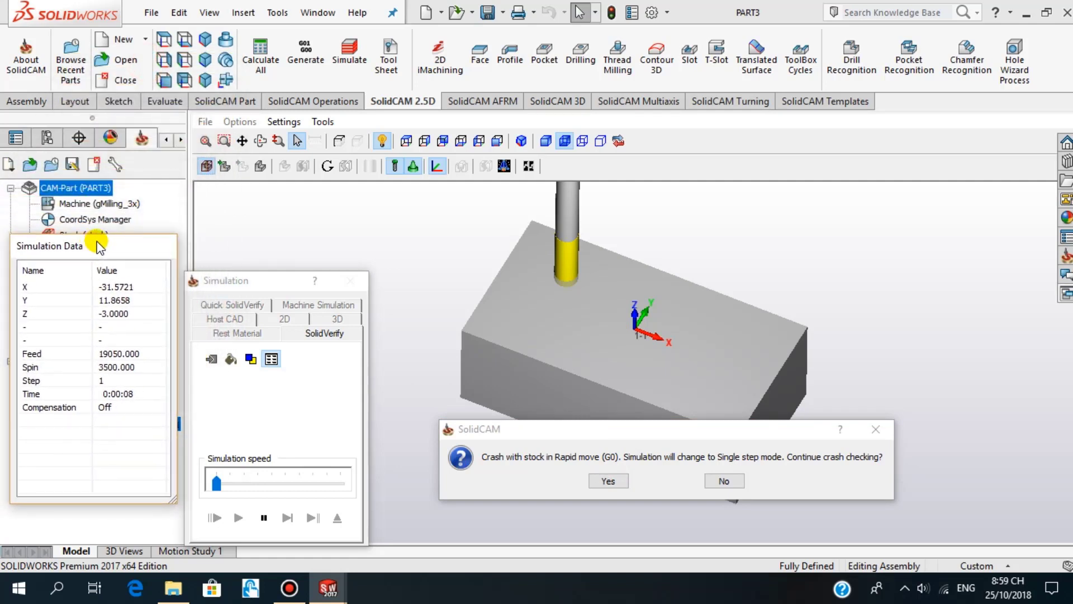
{"action": "left_click", "coordinate": [229, 277]}
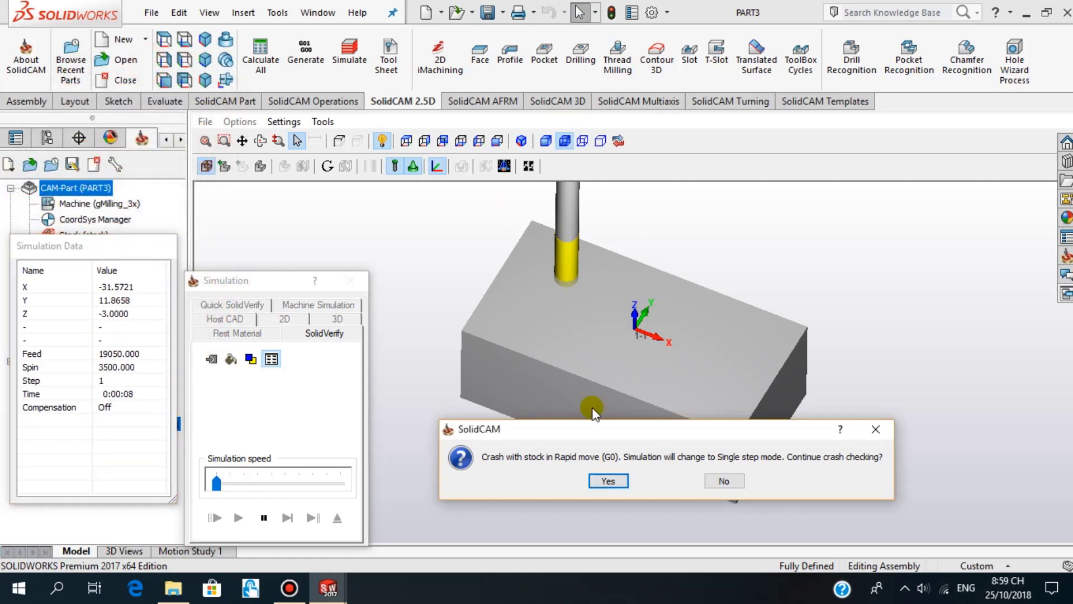
{"action": "left_click", "coordinate": [606, 481]}
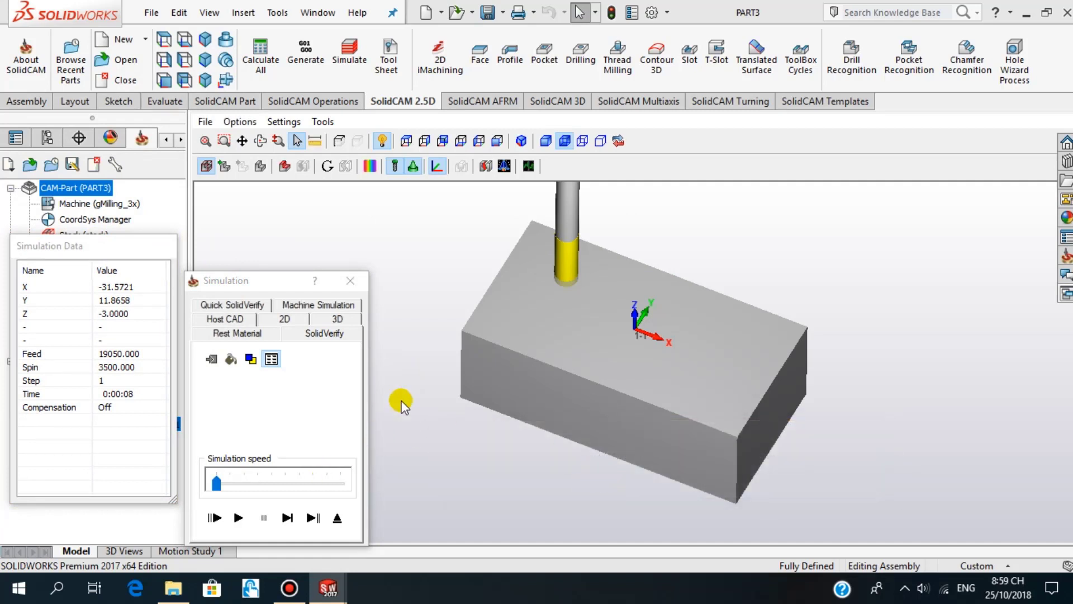
{"action": "left_click", "coordinate": [237, 518]}
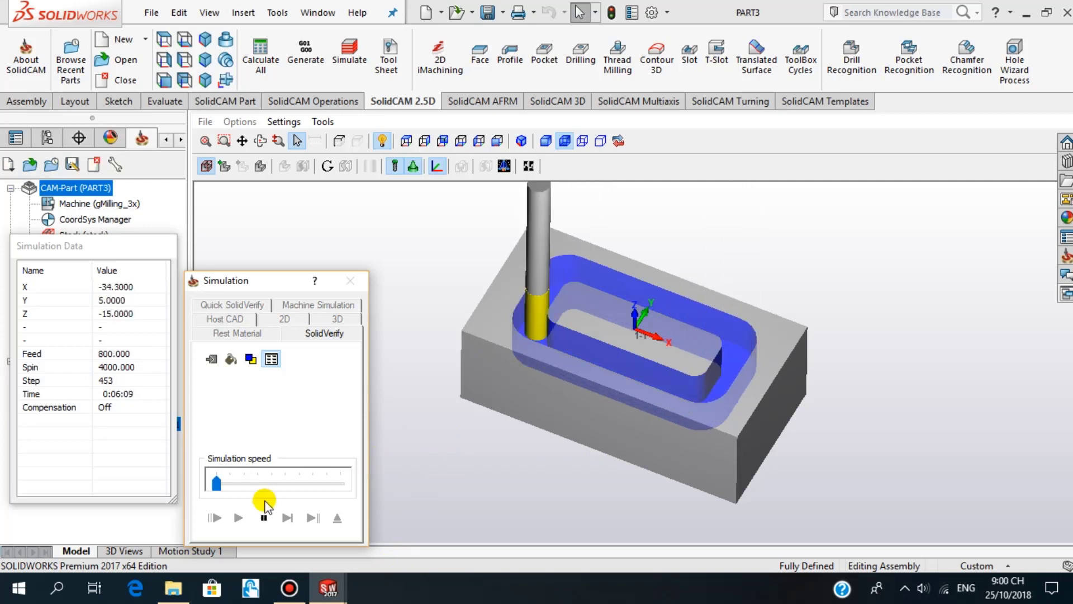
{"action": "left_click_drag", "start_coordinate": [218, 482], "coordinate": [276, 488]}
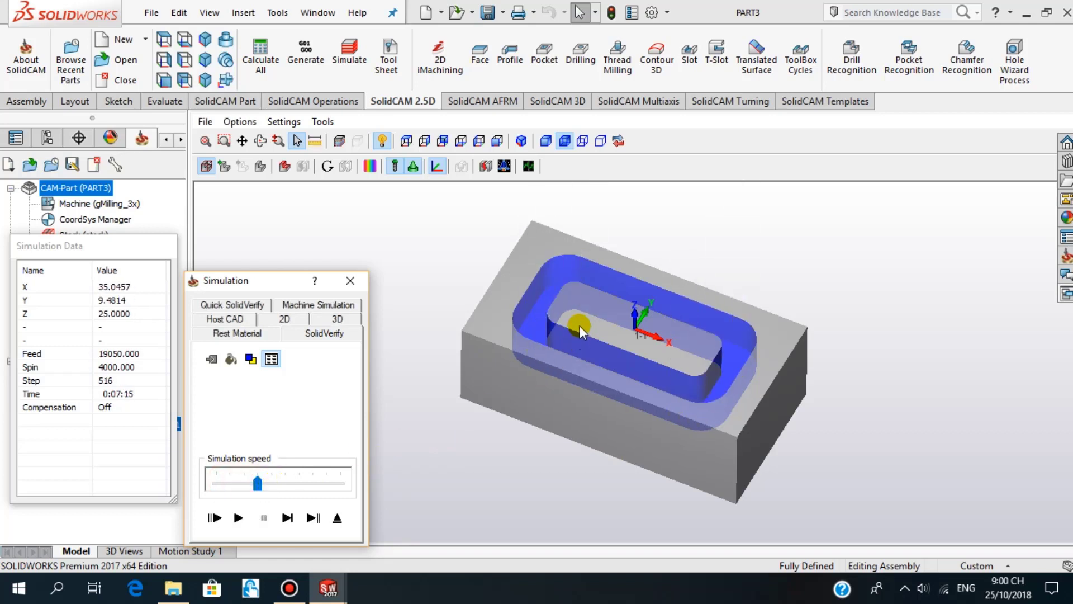
Show the remaining stock in red, orbit and zoom onto the island, and park Simulation Data lower left.
{"action": "left_click", "coordinate": [284, 166]}
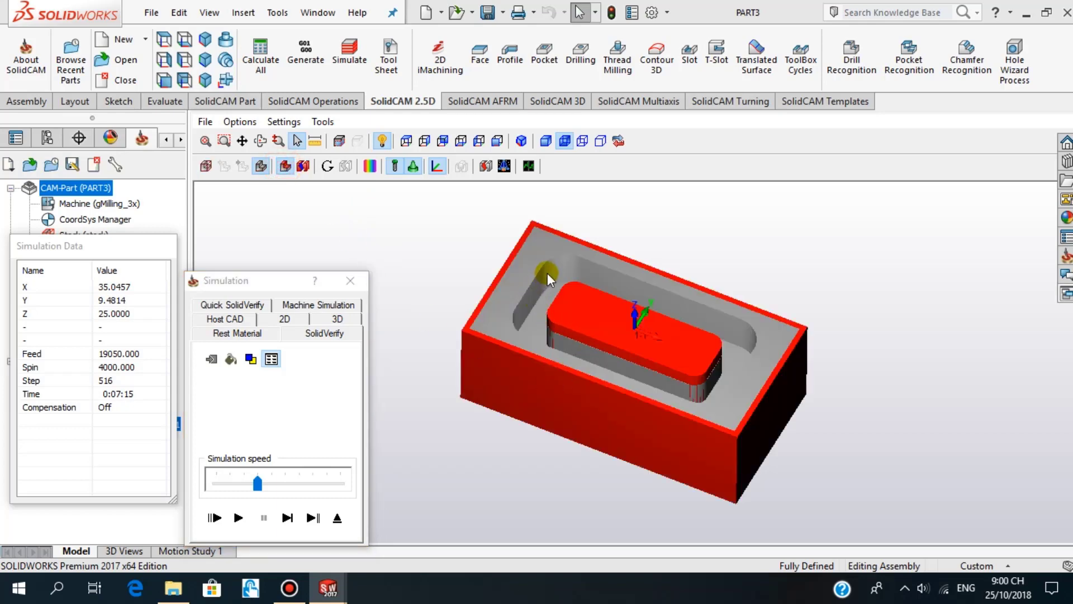
{"action": "mouse_move", "coordinate": [594, 315]}
{"action": "middle_mouse_down"}
{"action": "mouse_move", "coordinate": [574, 347]}
{"action": "mouse_move", "coordinate": [568, 305]}
{"action": "middle_mouse_up"}
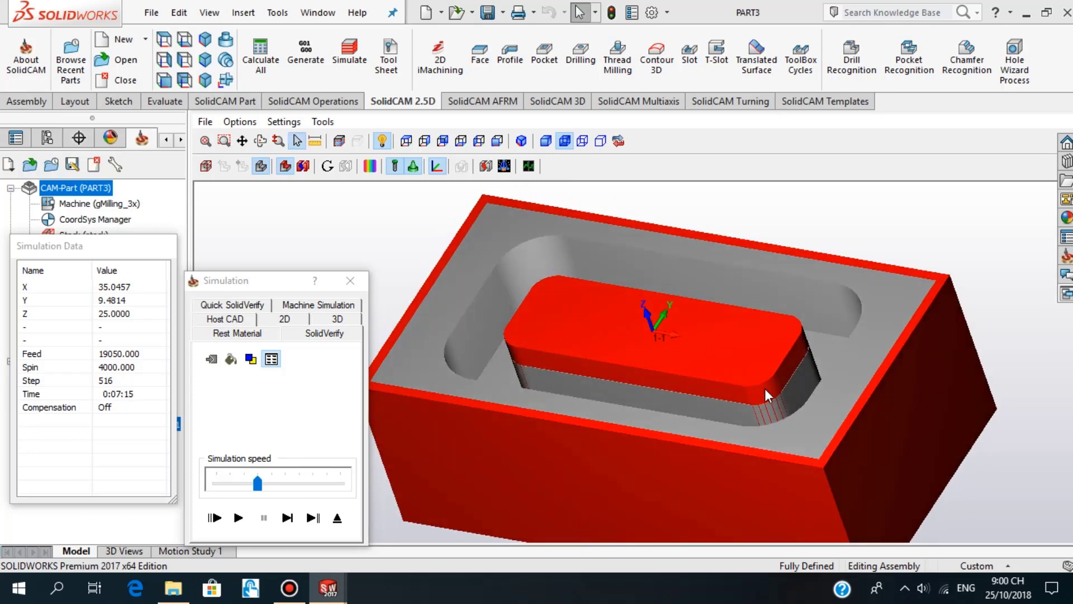
{"action": "scroll", "coordinate": [760, 397], "scroll_direction": "down", "scroll_amount": 2}
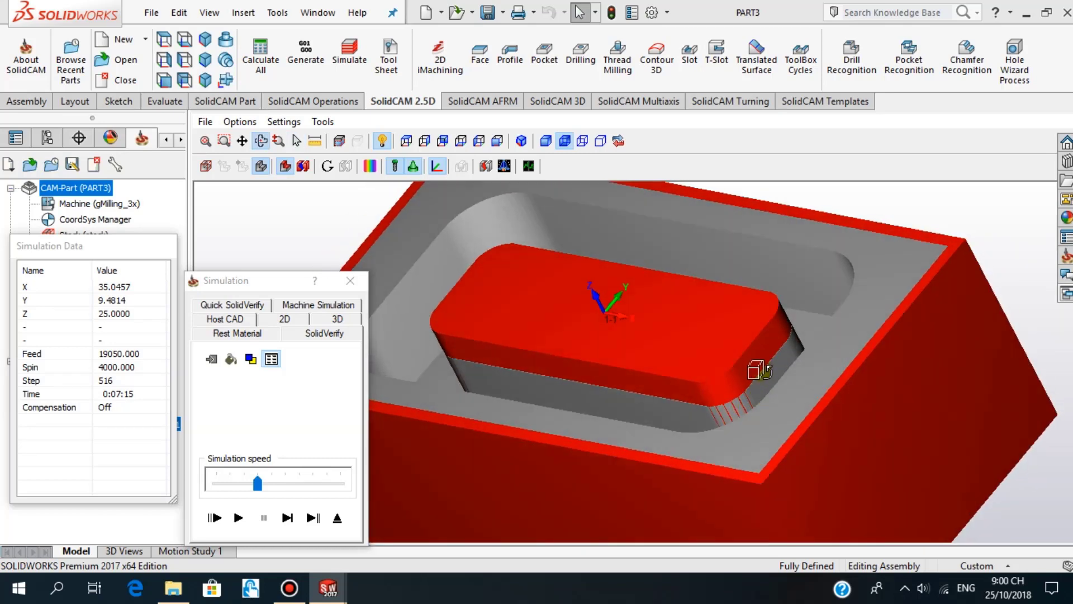
{"action": "mouse_move", "coordinate": [765, 391]}
{"action": "middle_mouse_down"}
{"action": "mouse_move", "coordinate": [748, 411]}
{"action": "mouse_move", "coordinate": [796, 362]}
{"action": "mouse_move", "coordinate": [771, 366]}
{"action": "middle_mouse_up"}
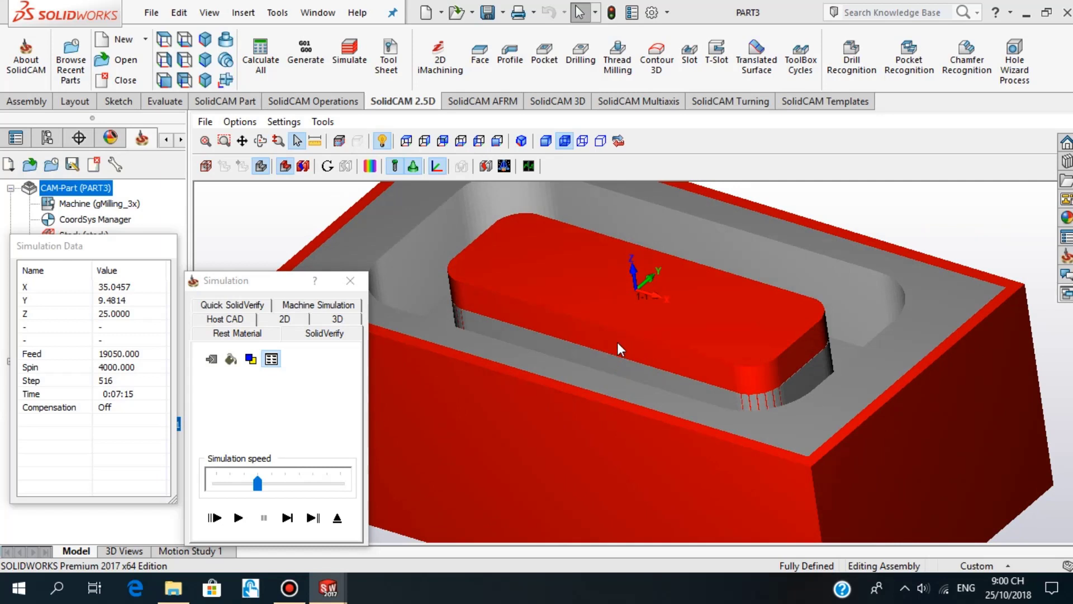
{"action": "left_click_drag", "start_coordinate": [115, 252], "coordinate": [240, 78]}
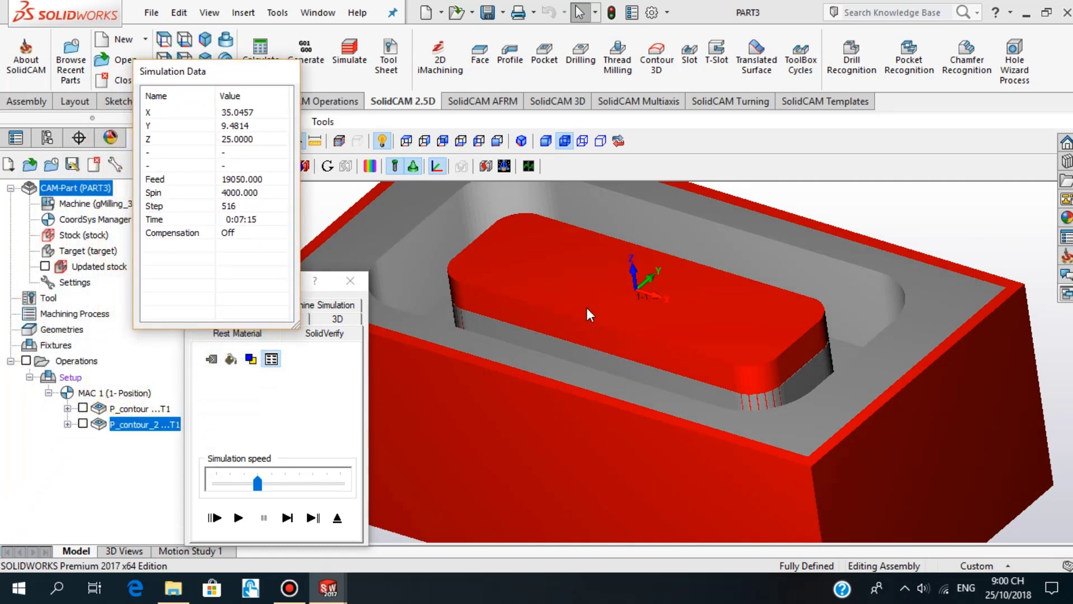
{"action": "mouse_move", "coordinate": [214, 74]}
{"action": "left_mouse_down"}
{"action": "mouse_move", "coordinate": [101, 172]}
{"action": "mouse_move", "coordinate": [110, 258]}
{"action": "mouse_move", "coordinate": [84, 279]}
{"action": "left_mouse_up"}
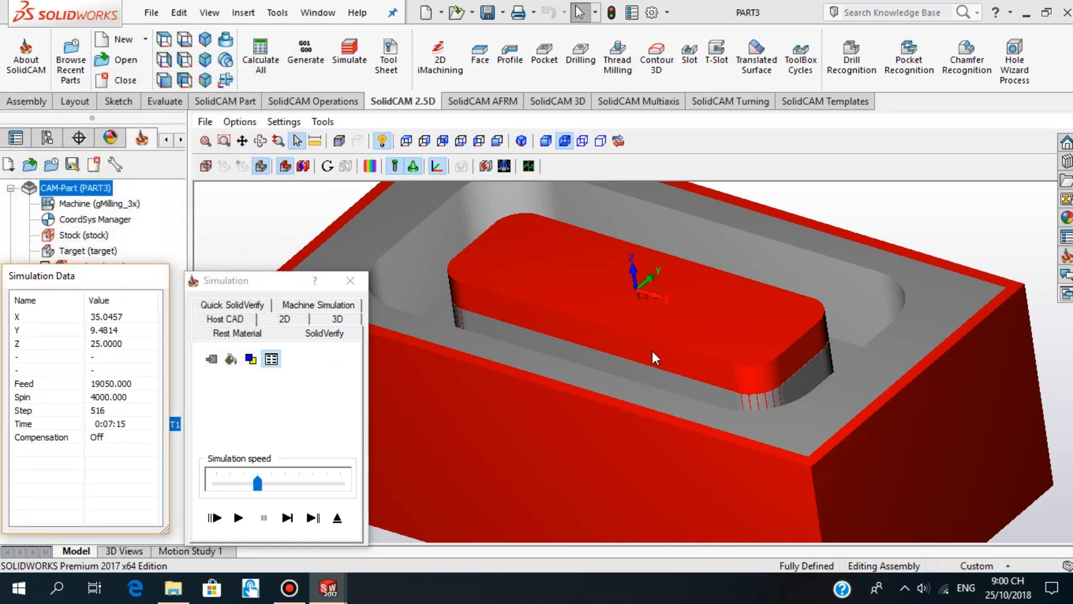
{"action": "mouse_move", "coordinate": [649, 323]}
{"action": "middle_mouse_down"}
{"action": "mouse_move", "coordinate": [648, 352]}
{"action": "mouse_move", "coordinate": [649, 331]}
{"action": "mouse_move", "coordinate": [671, 334]}
{"action": "mouse_move", "coordinate": [594, 296]}
{"action": "mouse_move", "coordinate": [662, 239]}
{"action": "mouse_move", "coordinate": [648, 345]}
{"action": "mouse_move", "coordinate": [647, 311]}
{"action": "middle_mouse_up"}
Close the simulation, then save, recalculate and exit the P_contour_2 pocket operation.
{"action": "left_click", "coordinate": [351, 289]}
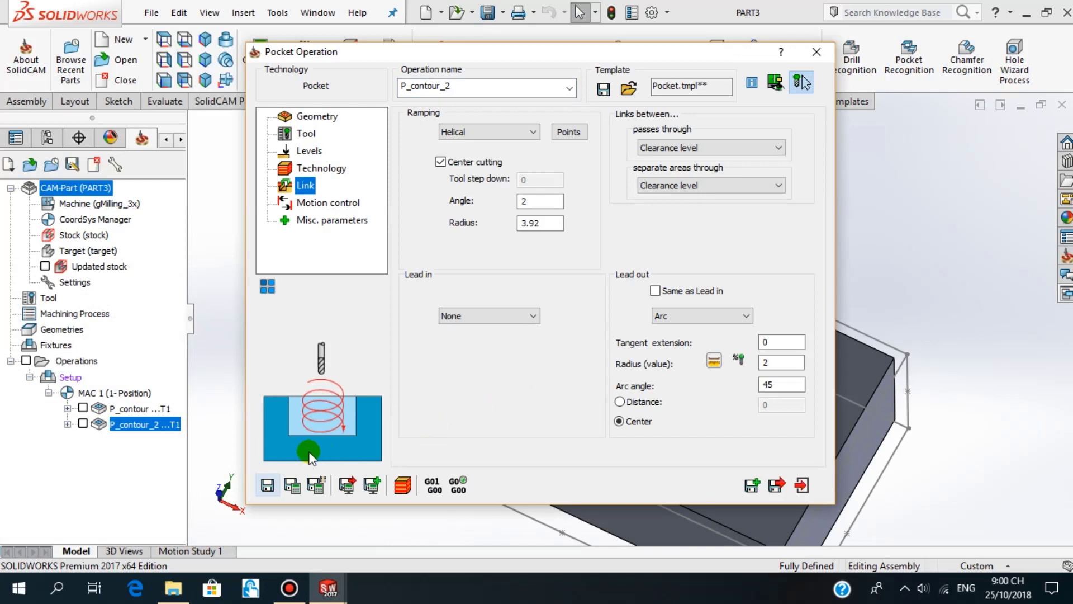
{"action": "left_click", "coordinate": [292, 485]}
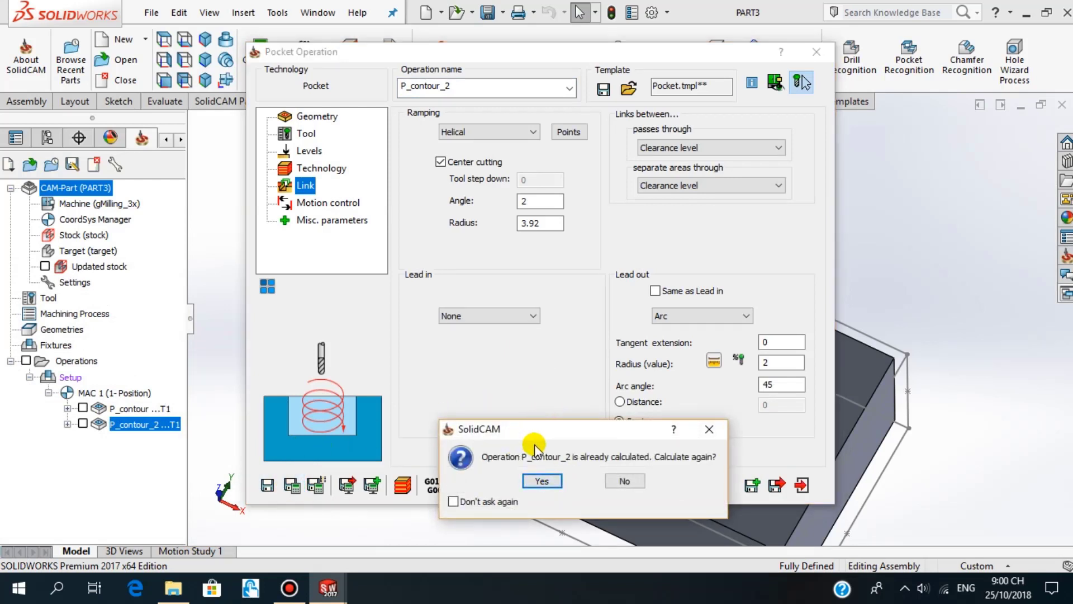
{"action": "left_click", "coordinate": [553, 482]}
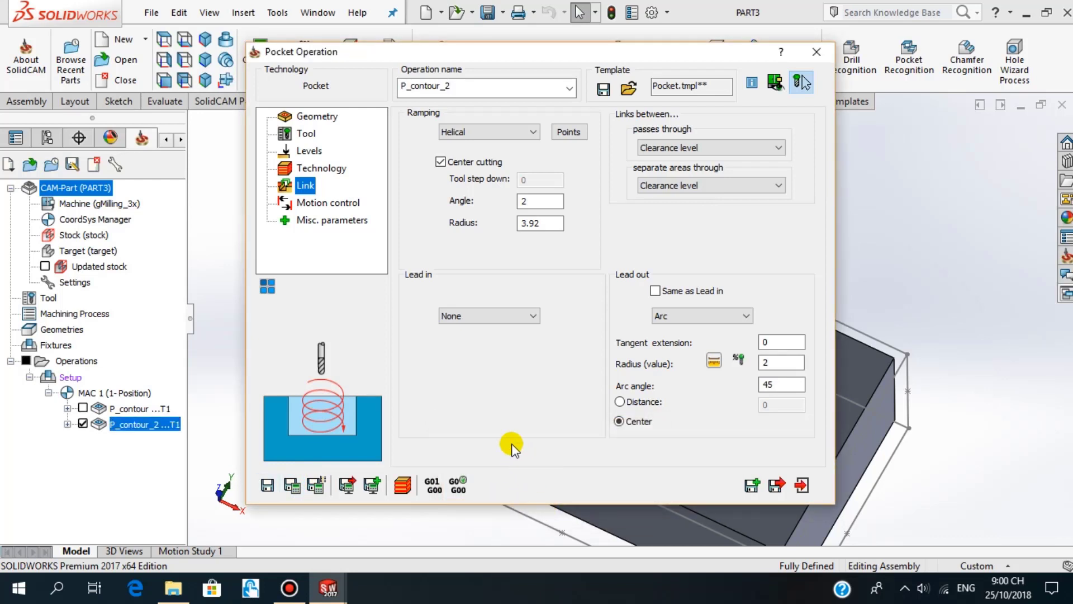
{"action": "left_click", "coordinate": [804, 485]}
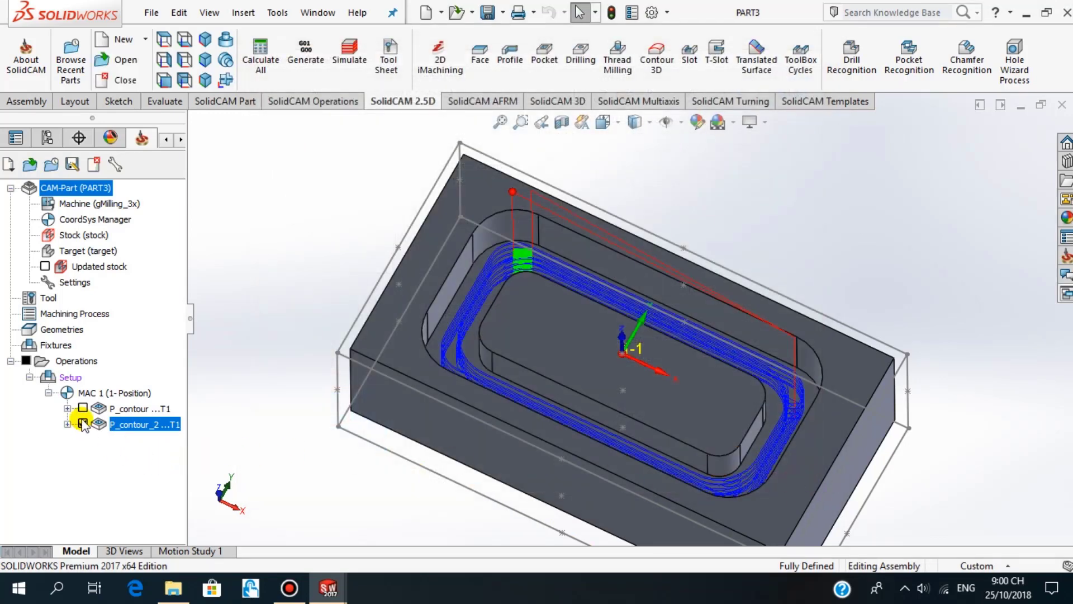
Show the first P_contour operation's toolpath alongside the second inside the block's pocket.
{"action": "mouse_move", "coordinate": [584, 355]}
{"action": "middle_mouse_down"}
{"action": "mouse_move", "coordinate": [593, 279]}
{"action": "mouse_move", "coordinate": [613, 246]}
{"action": "mouse_move", "coordinate": [618, 254]}
{"action": "mouse_move", "coordinate": [557, 261]}
{"action": "mouse_move", "coordinate": [571, 233]}
{"action": "mouse_move", "coordinate": [555, 227]}
{"action": "mouse_move", "coordinate": [588, 215]}
{"action": "middle_mouse_up"}
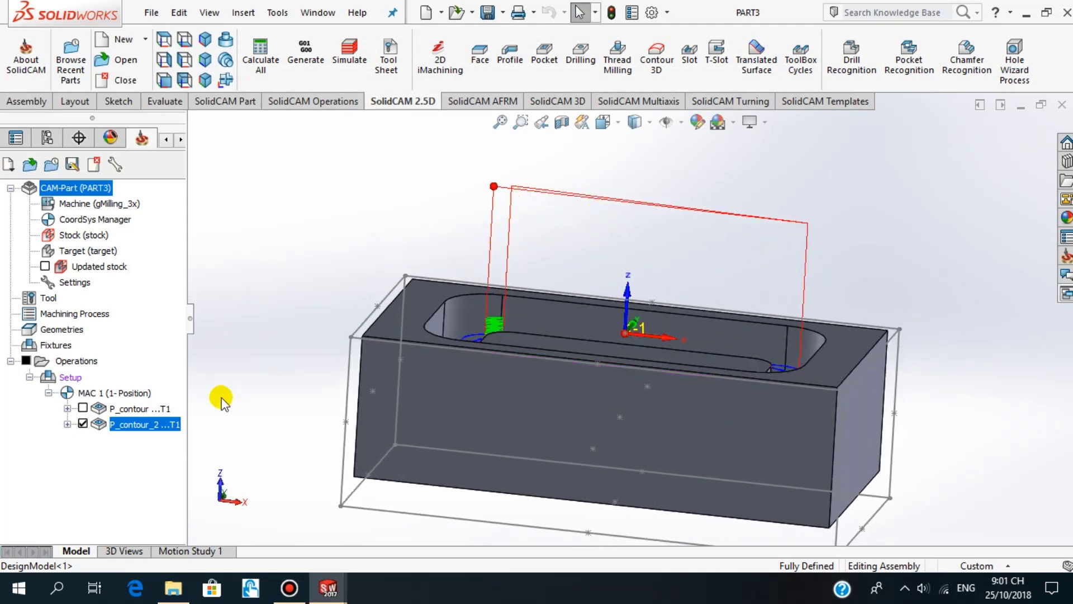
{"action": "left_click", "coordinate": [83, 408]}
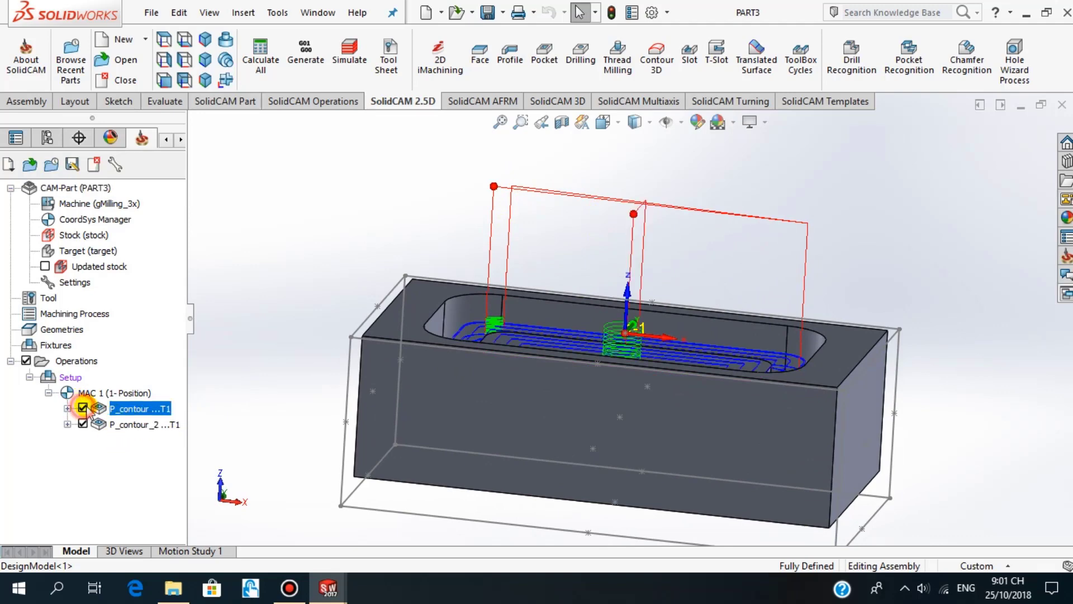
{"action": "mouse_move", "coordinate": [709, 259]}
{"action": "middle_mouse_down"}
{"action": "mouse_move", "coordinate": [606, 246]}
{"action": "mouse_move", "coordinate": [658, 237]}
{"action": "mouse_move", "coordinate": [609, 252]}
{"action": "mouse_move", "coordinate": [659, 240]}
{"action": "mouse_move", "coordinate": [699, 287]}
{"action": "mouse_move", "coordinate": [717, 417]}
{"action": "mouse_move", "coordinate": [709, 278]}
{"action": "mouse_move", "coordinate": [716, 328]}
{"action": "mouse_move", "coordinate": [699, 269]}
{"action": "mouse_move", "coordinate": [704, 282]}
{"action": "middle_mouse_up"}
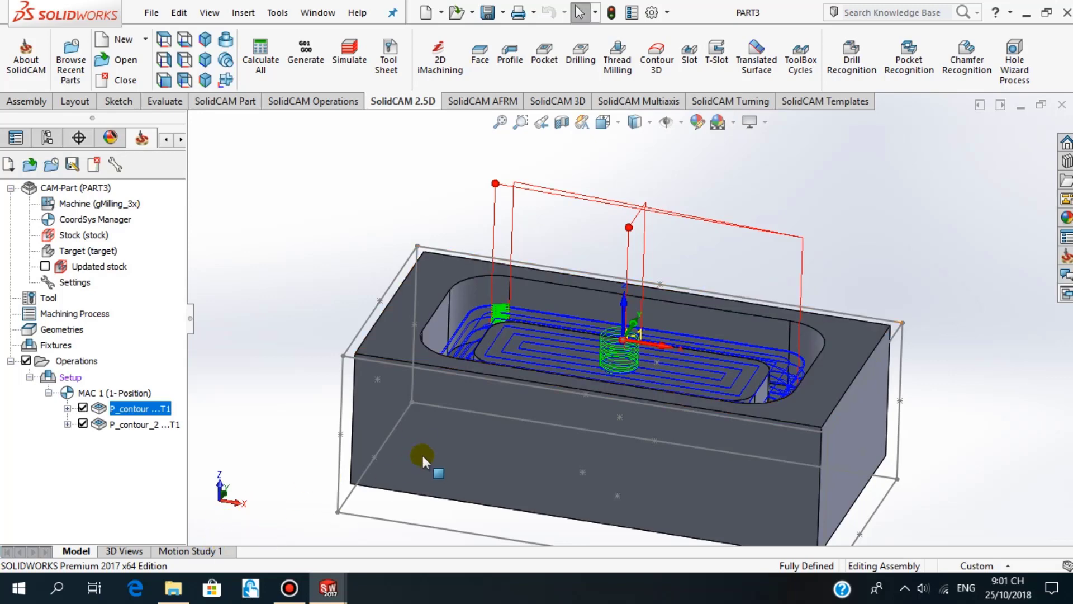
Simulate all operations at a reduced speed in SolidVerify mode.
{"action": "right_click", "coordinate": [65, 366]}
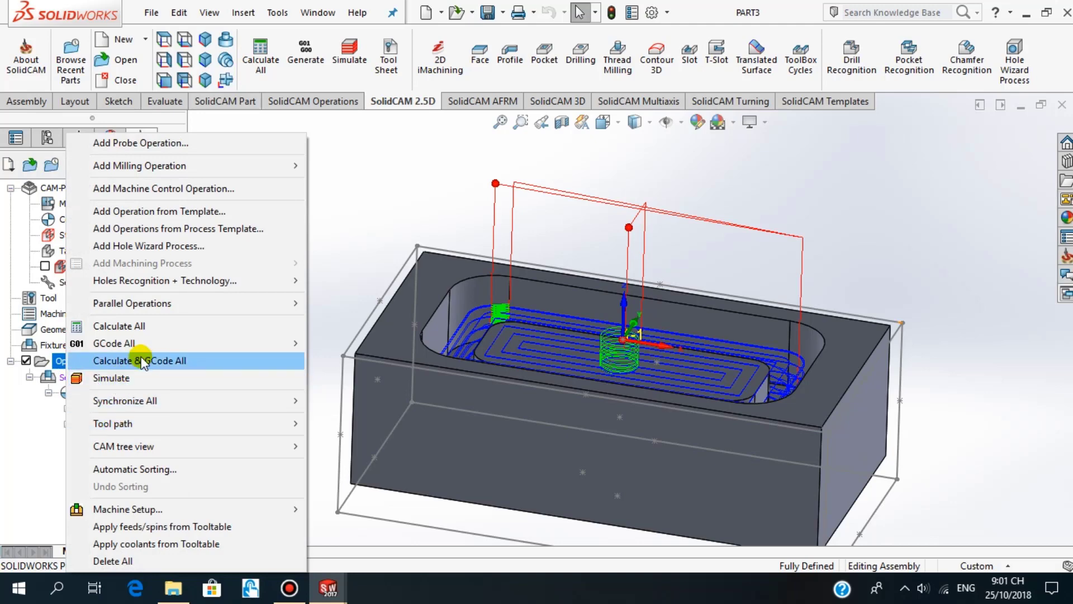
{"action": "left_click", "coordinate": [102, 378]}
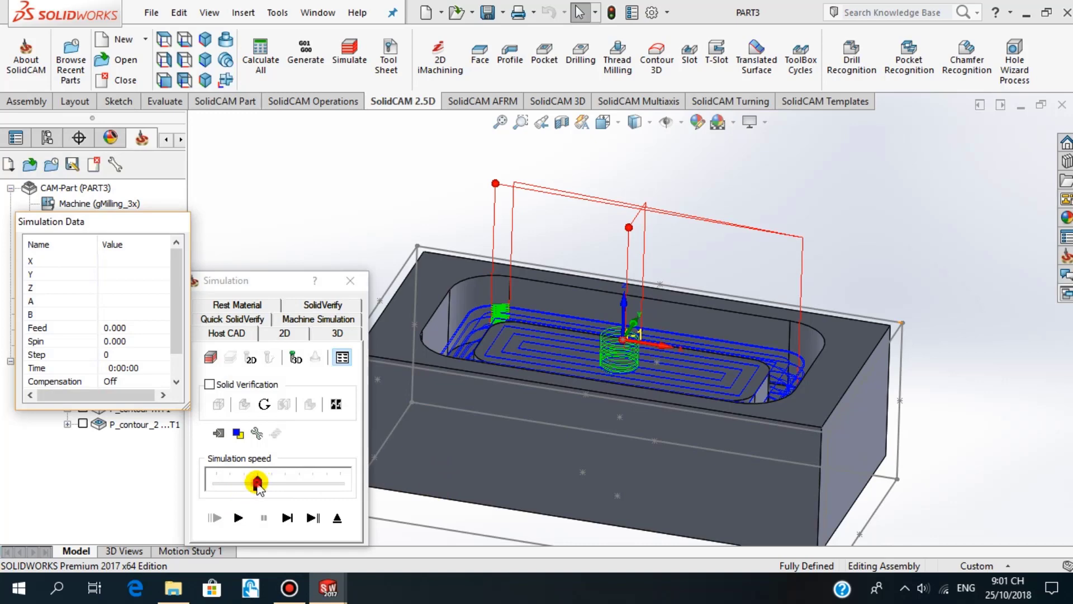
{"action": "left_click_drag", "start_coordinate": [258, 484], "coordinate": [230, 492]}
{"action": "left_click", "coordinate": [323, 305]}
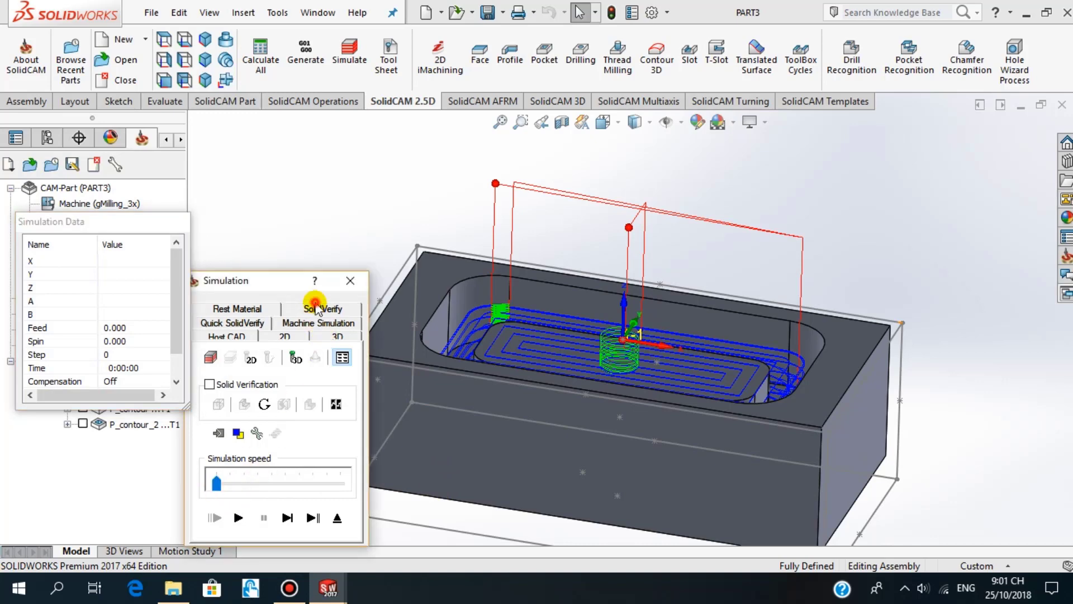
Show remaining material and play the simulation to step 655, cutting both pocket levels.
{"action": "middle_click_drag", "start_coordinate": [623, 343], "coordinate": [618, 360]}
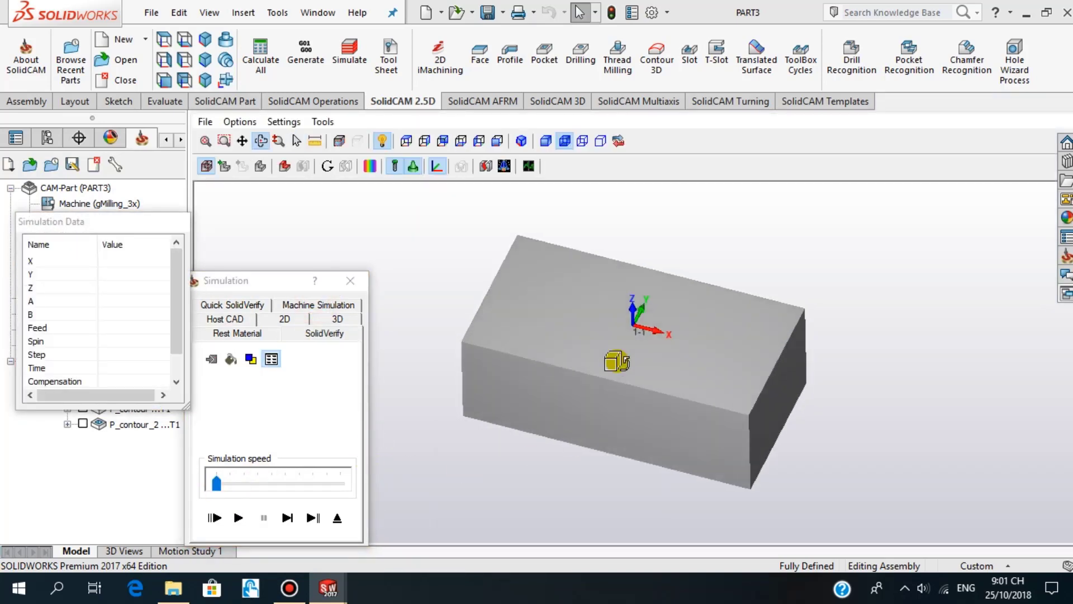
{"action": "left_click", "coordinate": [283, 166]}
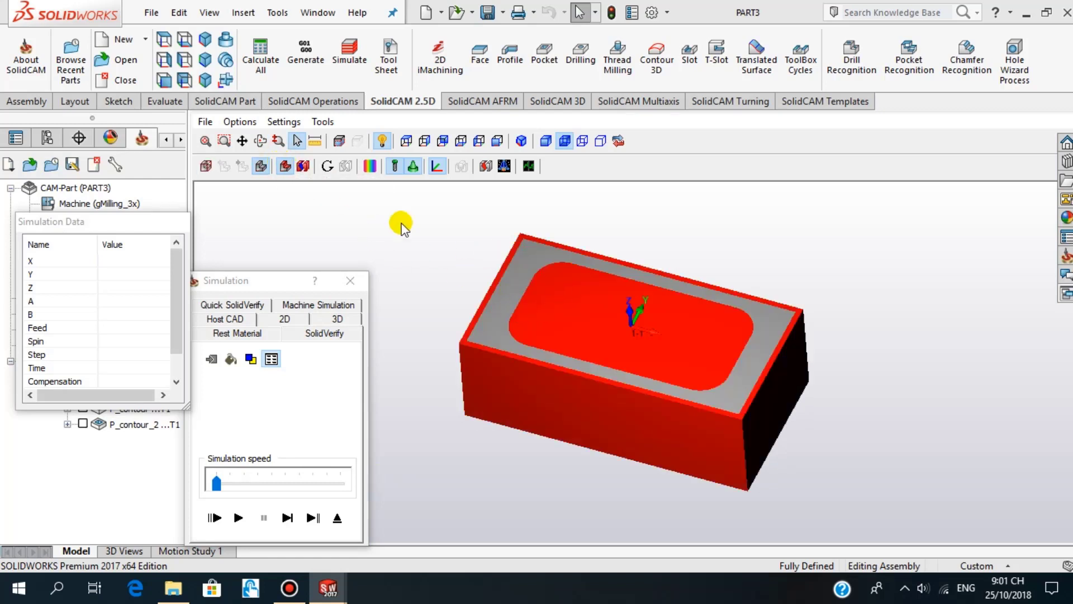
{"action": "left_click", "coordinate": [238, 518]}
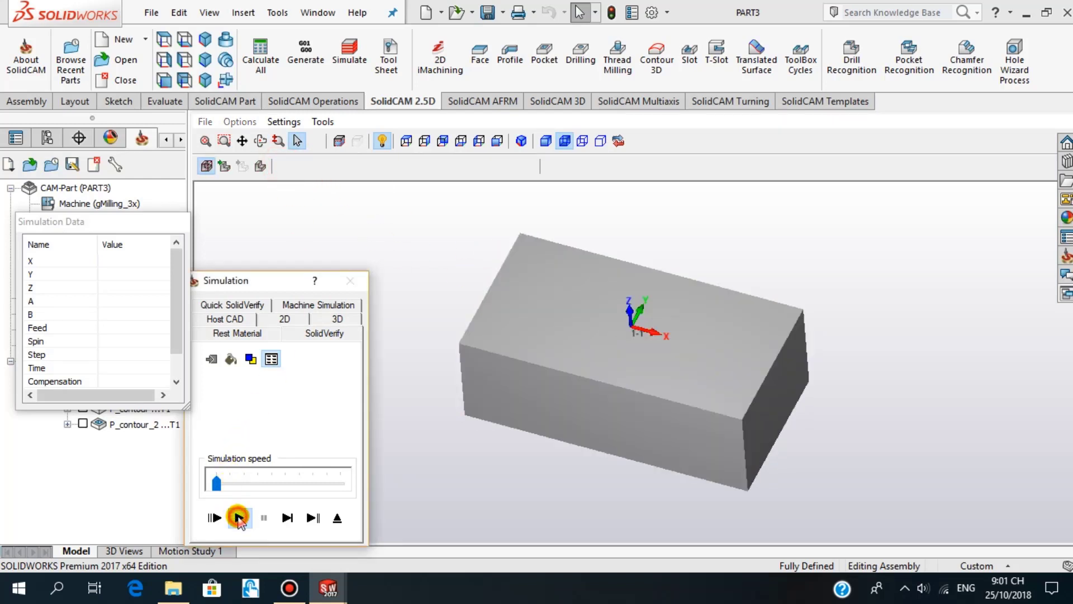
{"action": "scroll", "coordinate": [557, 321], "scroll_direction": "up", "scroll_amount": 1}
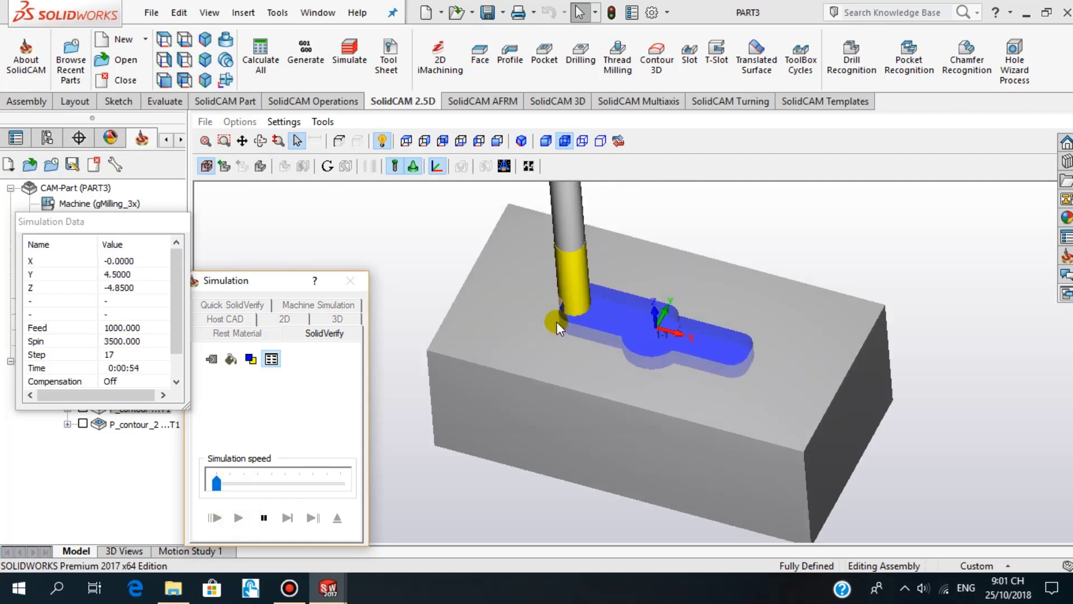
{"action": "scroll", "coordinate": [584, 310], "scroll_direction": "up", "scroll_amount": 2}
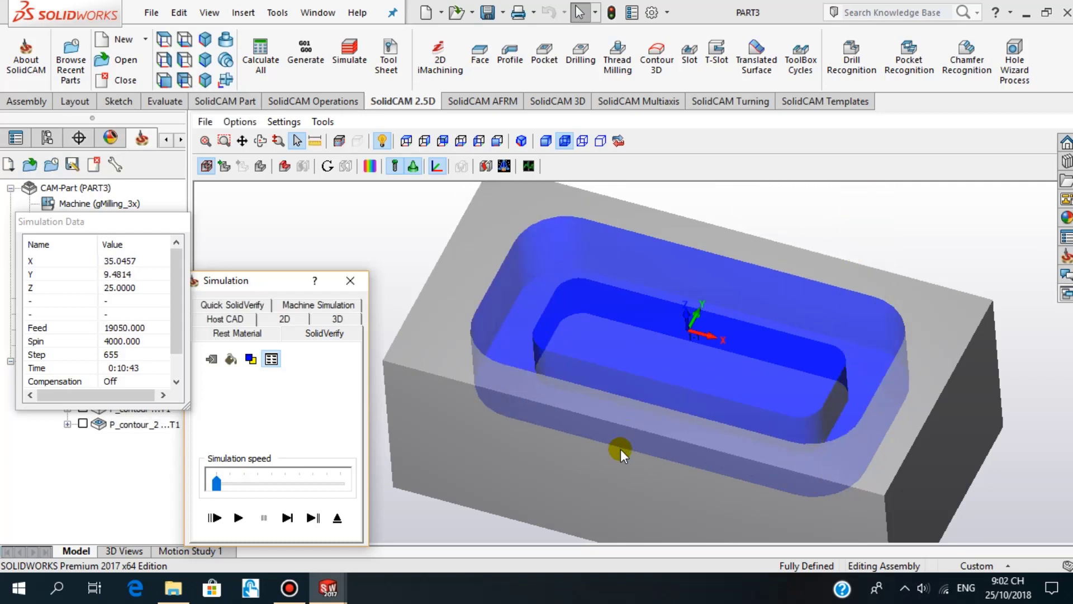
{"action": "mouse_move", "coordinate": [665, 355]}
{"action": "middle_mouse_down"}
{"action": "mouse_move", "coordinate": [643, 389]}
{"action": "mouse_move", "coordinate": [665, 339]}
{"action": "mouse_move", "coordinate": [647, 354]}
{"action": "middle_mouse_up"}
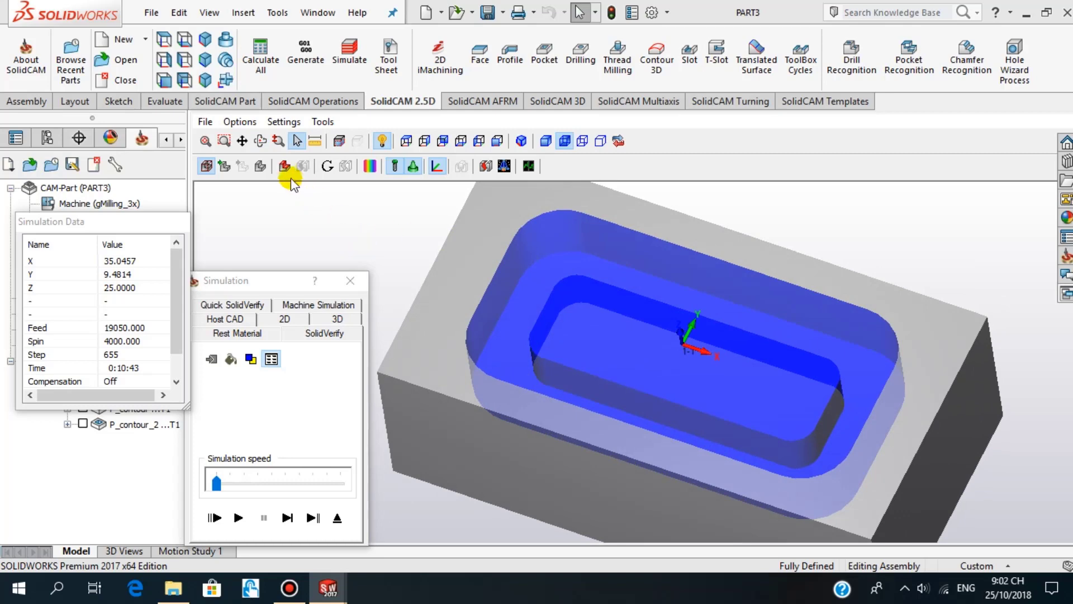
Show the machined block as an opaque solid, confirm one split solid, and view it obliquely.
{"action": "left_click", "coordinate": [285, 167]}
{"action": "mouse_move", "coordinate": [646, 347]}
{"action": "middle_mouse_down"}
{"action": "mouse_move", "coordinate": [640, 322]}
{"action": "mouse_move", "coordinate": [669, 364]}
{"action": "mouse_move", "coordinate": [662, 380]}
{"action": "mouse_move", "coordinate": [647, 273]}
{"action": "mouse_move", "coordinate": [643, 337]}
{"action": "middle_mouse_up"}
{"action": "left_click", "coordinate": [302, 167]}
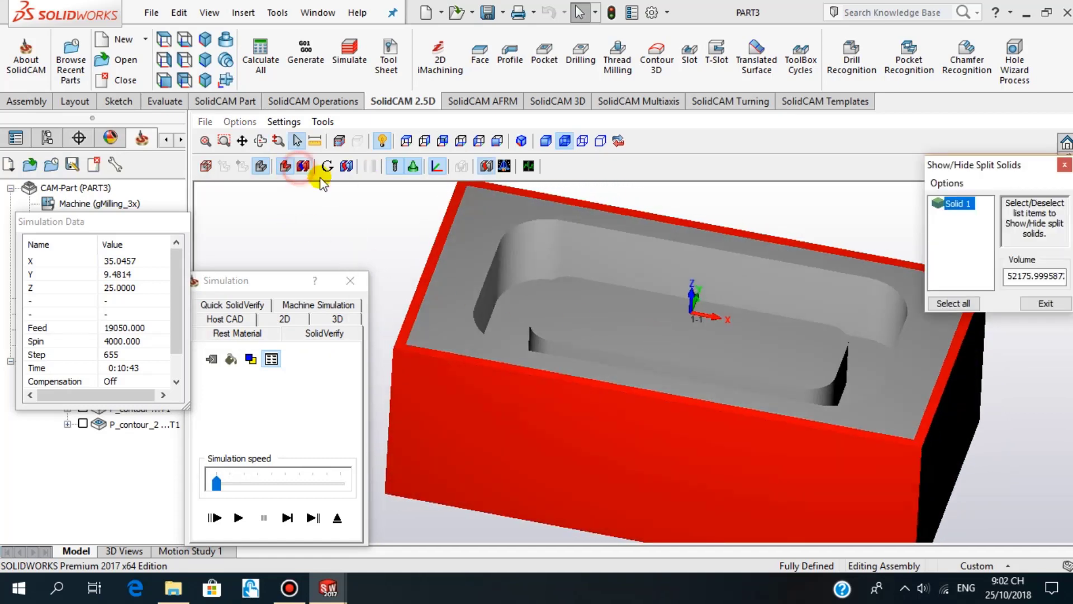
{"action": "left_click", "coordinate": [1064, 167]}
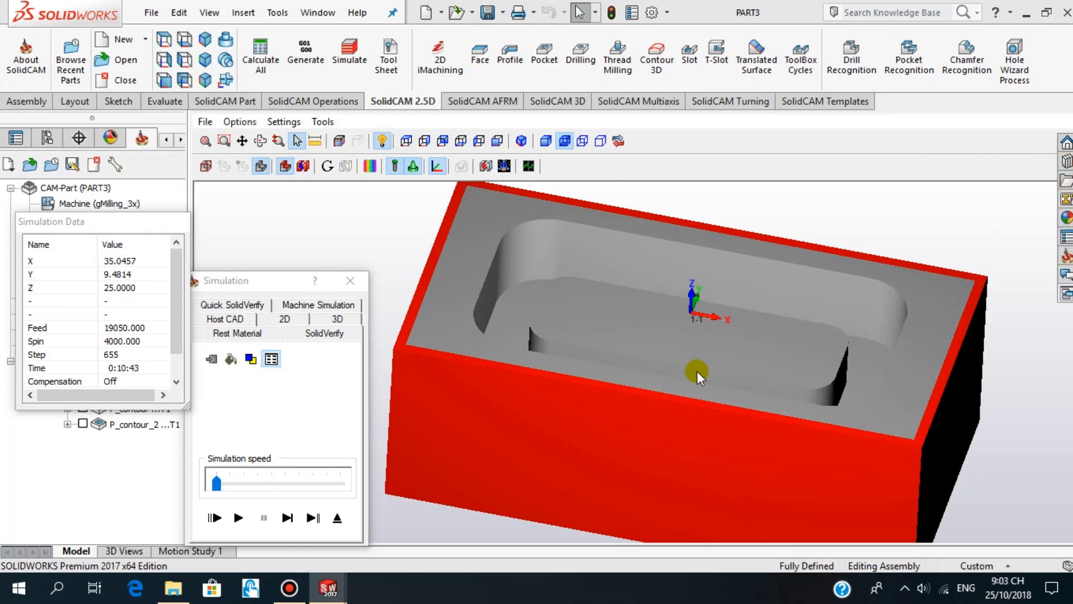
{"action": "mouse_move", "coordinate": [695, 371]}
{"action": "middle_mouse_down"}
{"action": "mouse_move", "coordinate": [682, 367]}
{"action": "mouse_move", "coordinate": [661, 386]}
{"action": "mouse_move", "coordinate": [683, 377]}
{"action": "mouse_move", "coordinate": [681, 345]}
{"action": "mouse_move", "coordinate": [669, 433]}
{"action": "mouse_move", "coordinate": [675, 371]}
{"action": "mouse_move", "coordinate": [590, 404]}
{"action": "middle_mouse_up"}
{"action": "scroll", "coordinate": [683, 377], "scroll_direction": "down", "scroll_amount": 3}
{"action": "scroll", "coordinate": [653, 362], "scroll_direction": "up", "scroll_amount": 3}
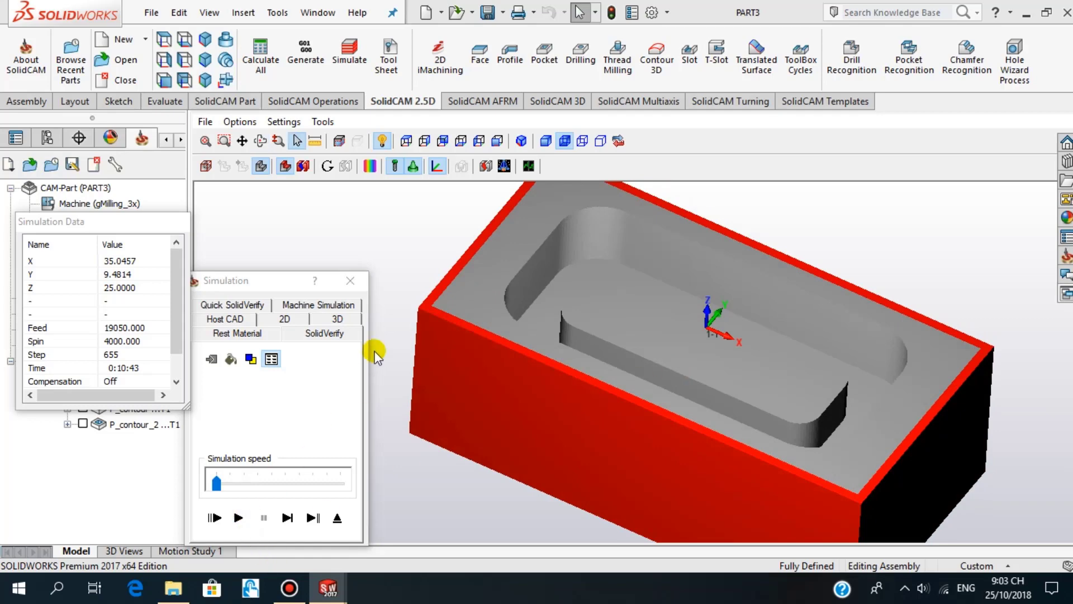
Close the simulation and run Calculate & GCode All, confirming recalculation of both operations.
{"action": "left_click", "coordinate": [350, 281]}
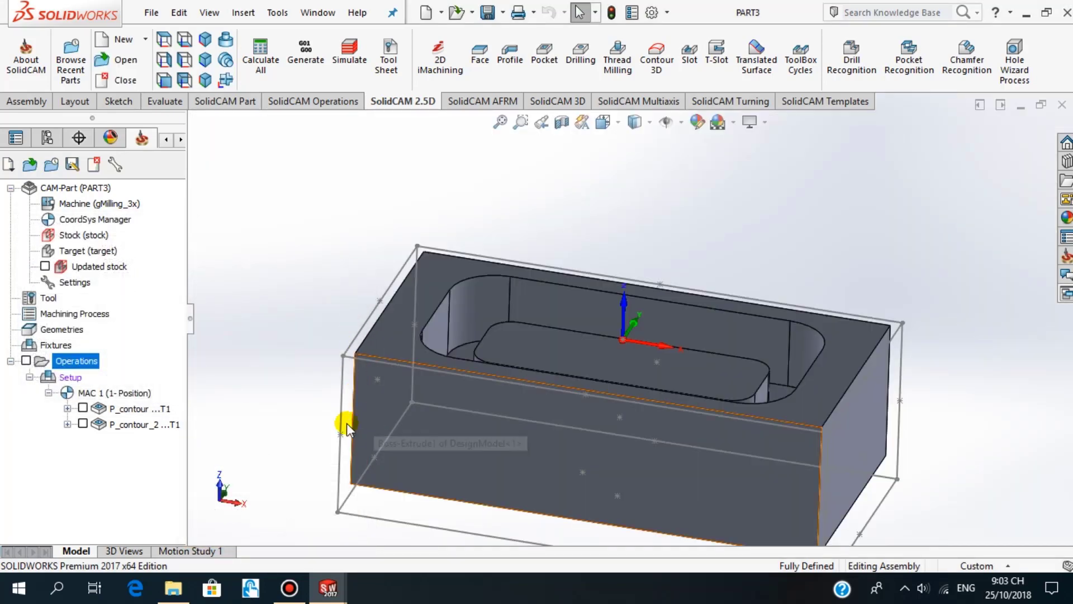
{"action": "middle_click_drag", "start_coordinate": [609, 373], "coordinate": [604, 420]}
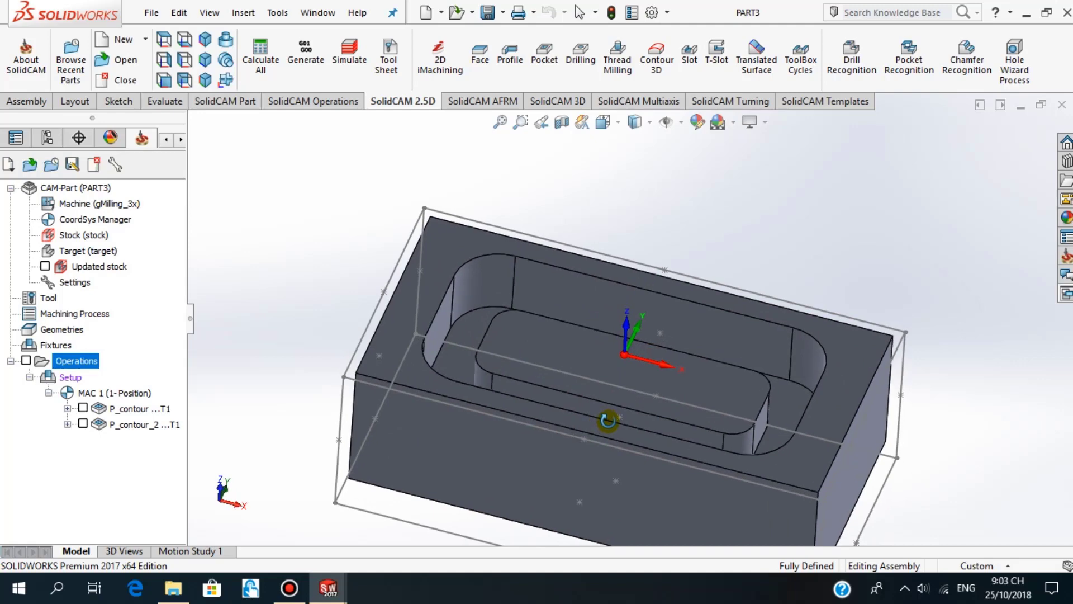
{"action": "right_click", "coordinate": [83, 366]}
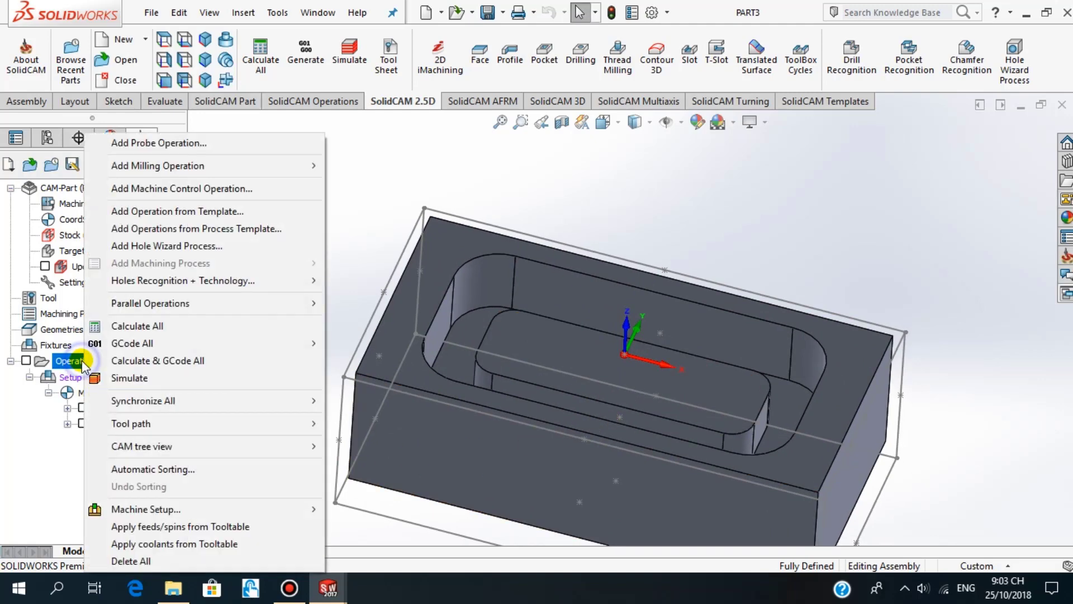
{"action": "left_click", "coordinate": [168, 361]}
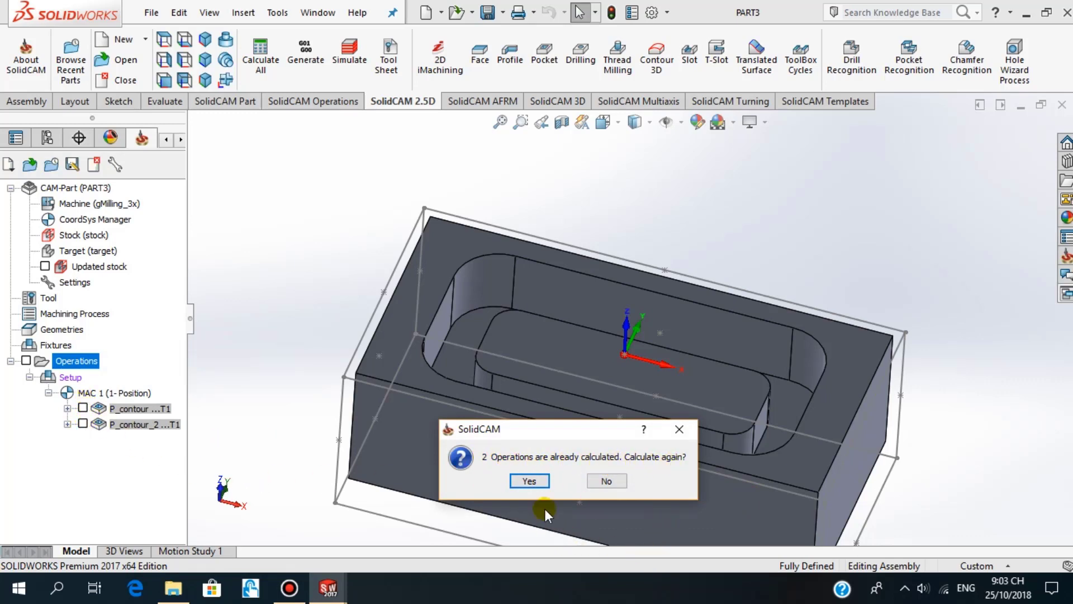
{"action": "left_click", "coordinate": [528, 482]}
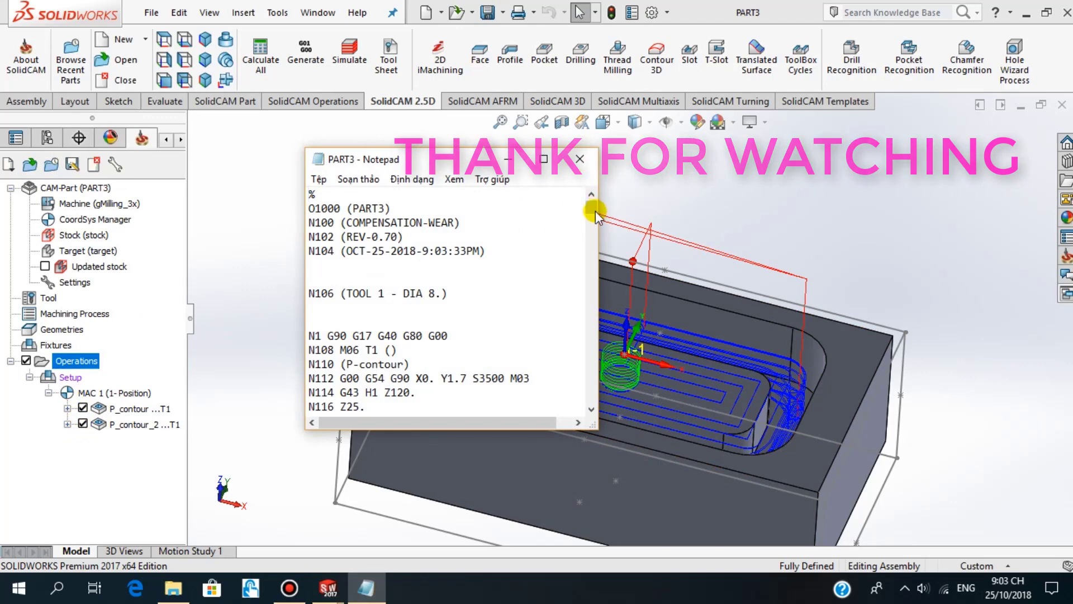
Maximize Notepad and scroll the G-code to its final N1430 M30 line.
{"action": "left_click", "coordinate": [543, 158]}
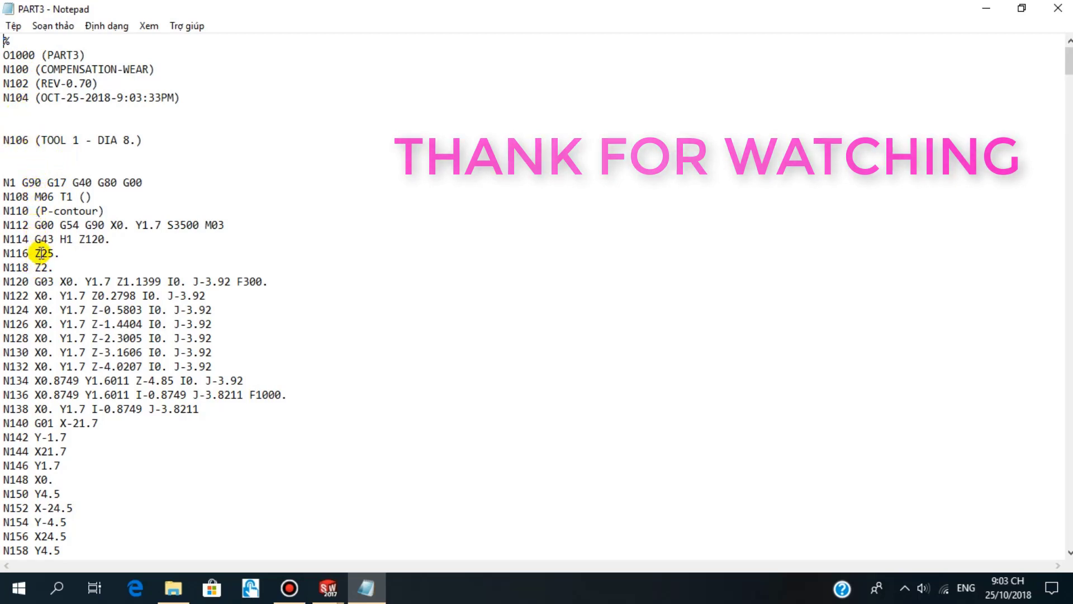
{"action": "scroll", "coordinate": [60, 460], "scroll_direction": "down", "scroll_amount": 5}
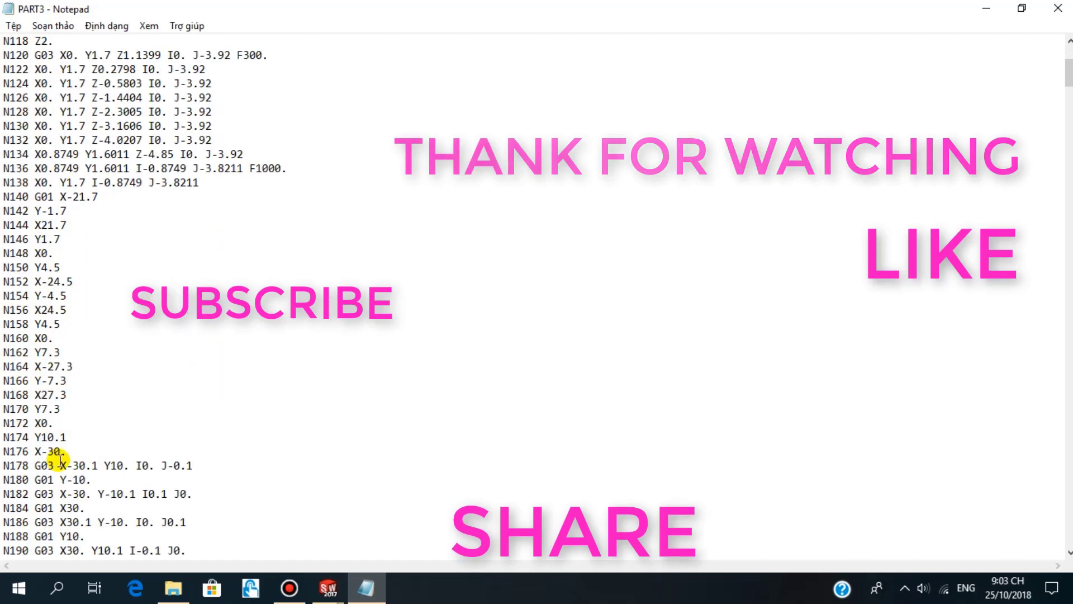
{"action": "scroll", "coordinate": [61, 459], "scroll_direction": "down", "scroll_amount": 3}
{"action": "scroll", "coordinate": [59, 447], "scroll_direction": "down", "scroll_amount": 20}
{"action": "scroll", "coordinate": [57, 433], "scroll_direction": "down", "scroll_amount": 16}
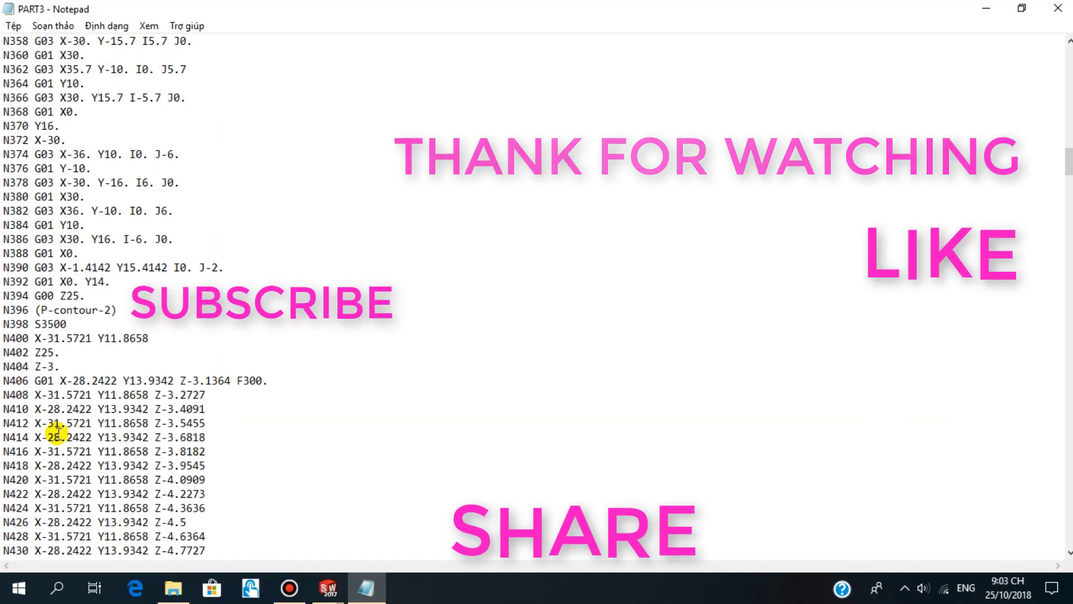
{"action": "scroll", "coordinate": [58, 433], "scroll_direction": "down", "scroll_amount": 13}
{"action": "scroll", "coordinate": [112, 296], "scroll_direction": "down", "scroll_amount": 3}
{"action": "scroll", "coordinate": [111, 297], "scroll_direction": "down", "scroll_amount": 13}
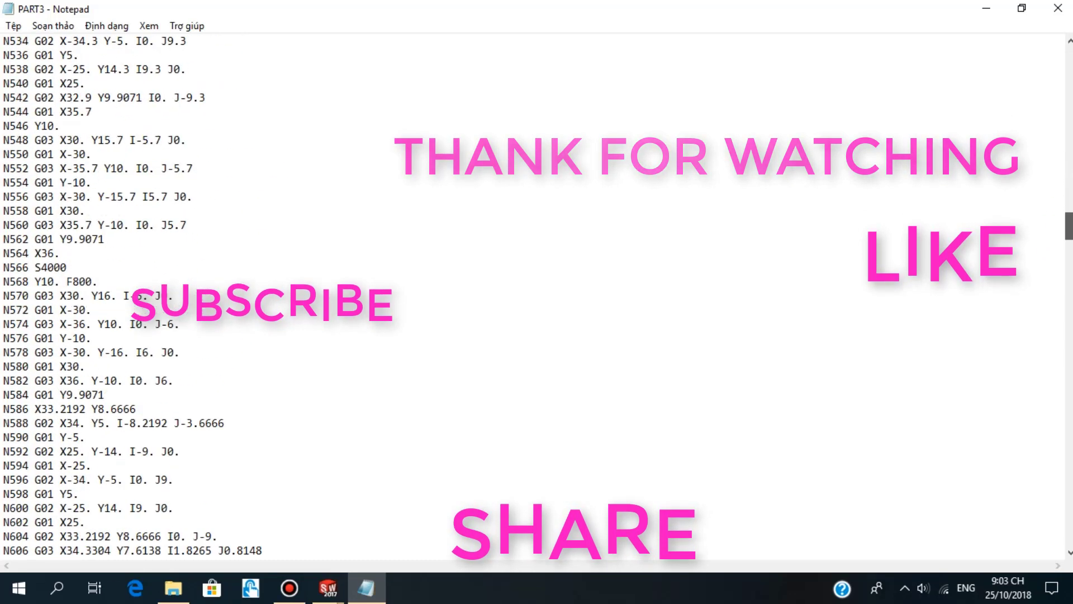
{"action": "scroll", "coordinate": [112, 297], "scroll_direction": "down", "scroll_amount": 15}
{"action": "scroll", "coordinate": [111, 296], "scroll_direction": "down", "scroll_amount": 8}
{"action": "scroll", "coordinate": [112, 296], "scroll_direction": "down", "scroll_amount": 7}
{"action": "scroll", "coordinate": [112, 296], "scroll_direction": "down", "scroll_amount": 20}
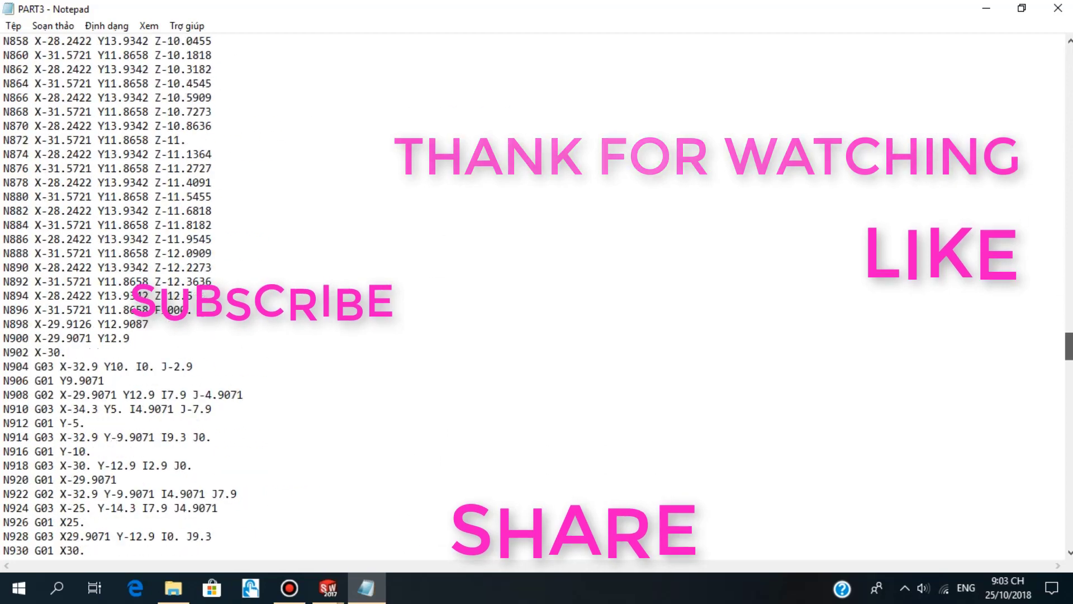
{"action": "scroll", "coordinate": [112, 297], "scroll_direction": "down", "scroll_amount": 13}
{"action": "scroll", "coordinate": [112, 296], "scroll_direction": "down", "scroll_amount": 20}
{"action": "scroll", "coordinate": [112, 297], "scroll_direction": "down", "scroll_amount": 20}
{"action": "scroll", "coordinate": [112, 296], "scroll_direction": "down", "scroll_amount": 5}
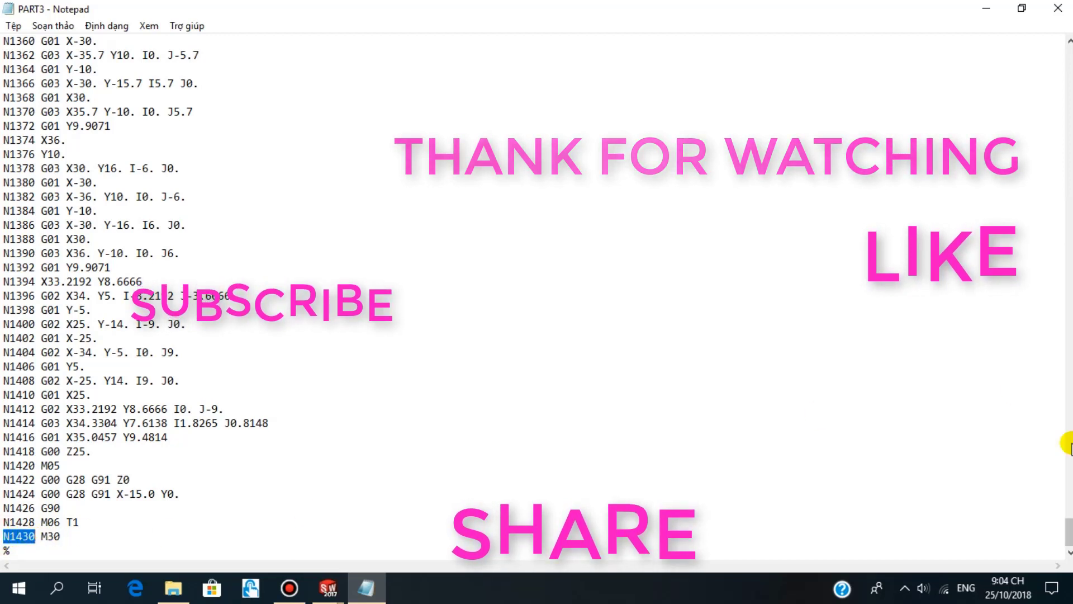
Close the G-code file, save the part, and minimize SolidWorks to reveal File Explorer.
{"action": "left_click", "coordinate": [1023, 8]}
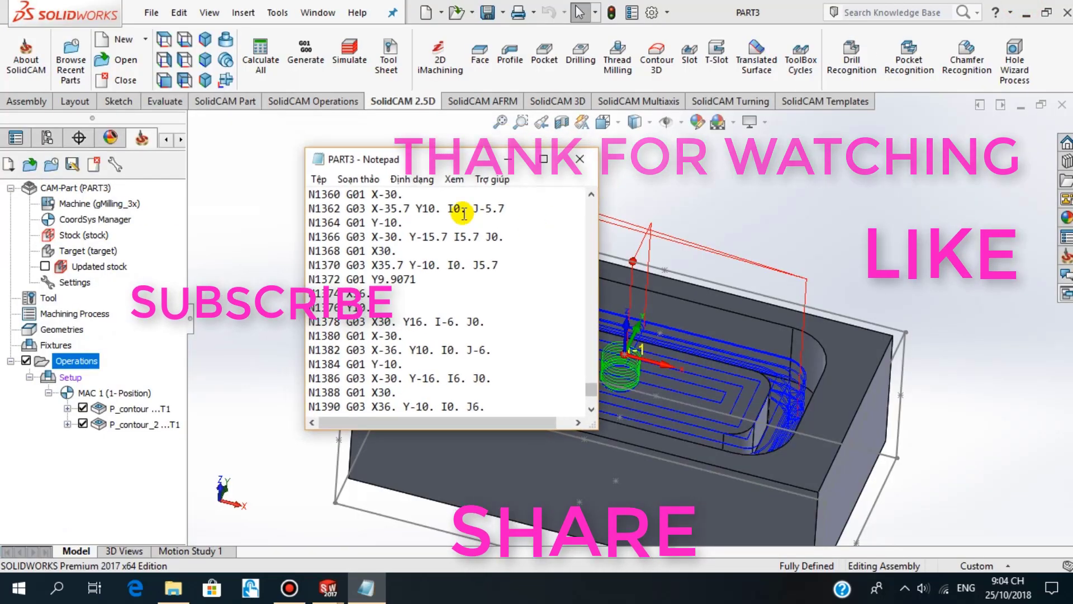
{"action": "left_click_drag", "start_coordinate": [466, 166], "coordinate": [376, 152]}
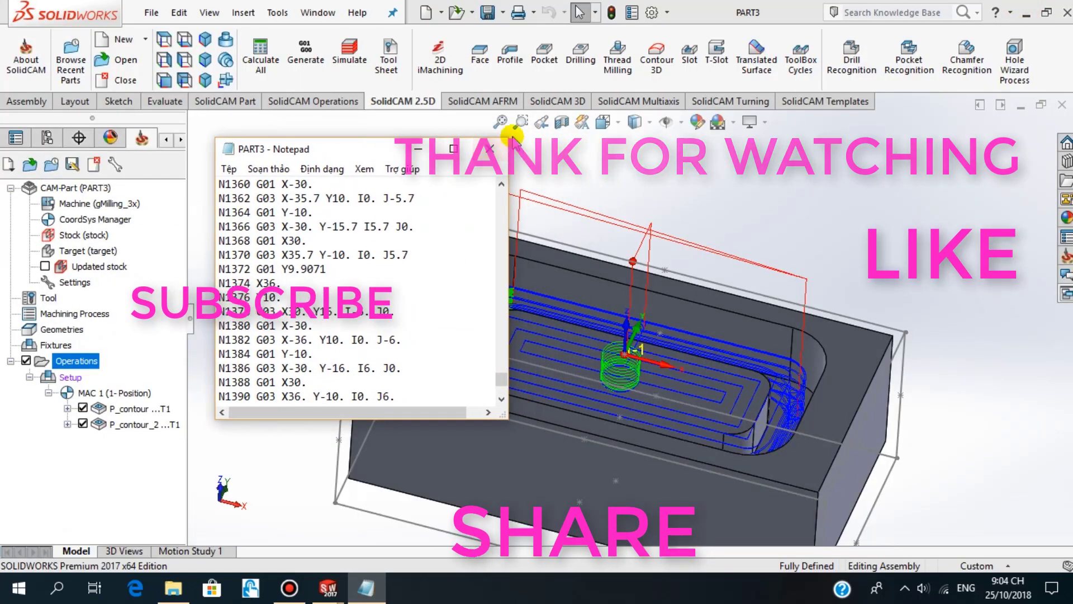
{"action": "left_click", "coordinate": [495, 152]}
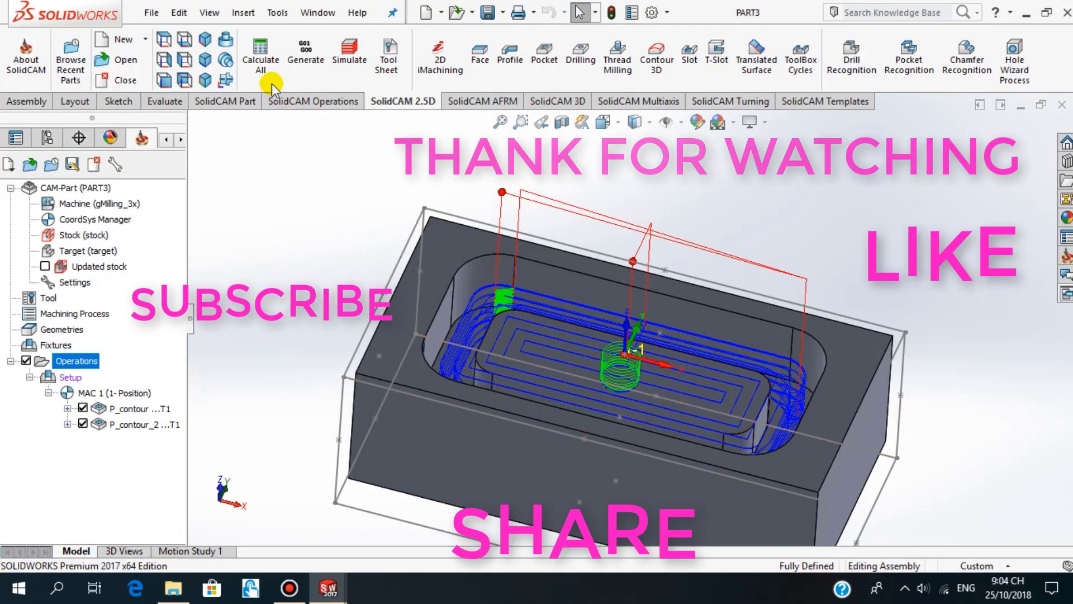
{"action": "left_click", "coordinate": [490, 13]}
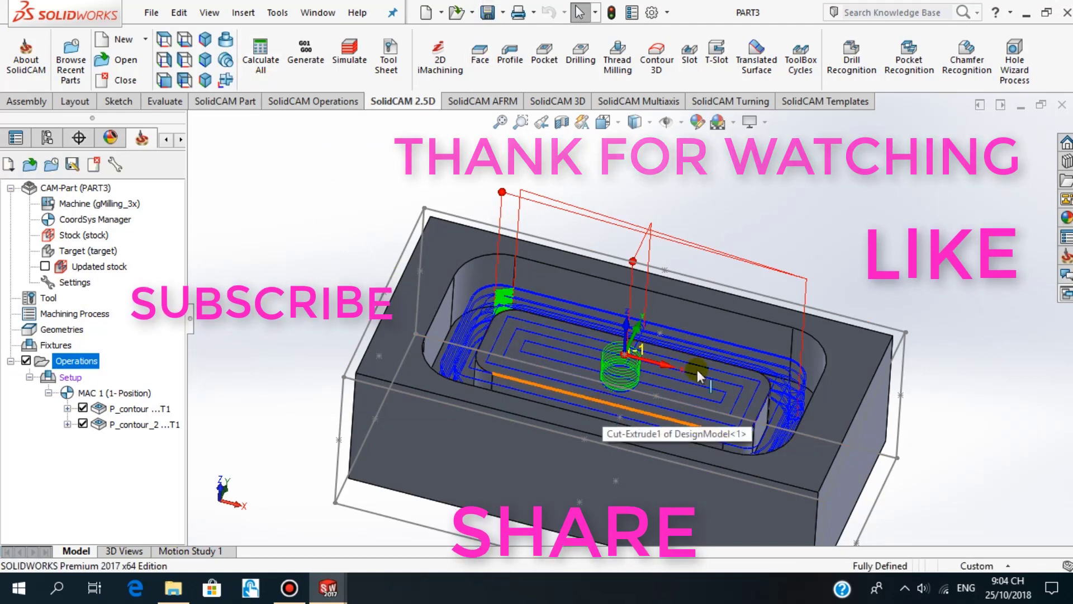
{"action": "left_click", "coordinate": [1027, 13]}
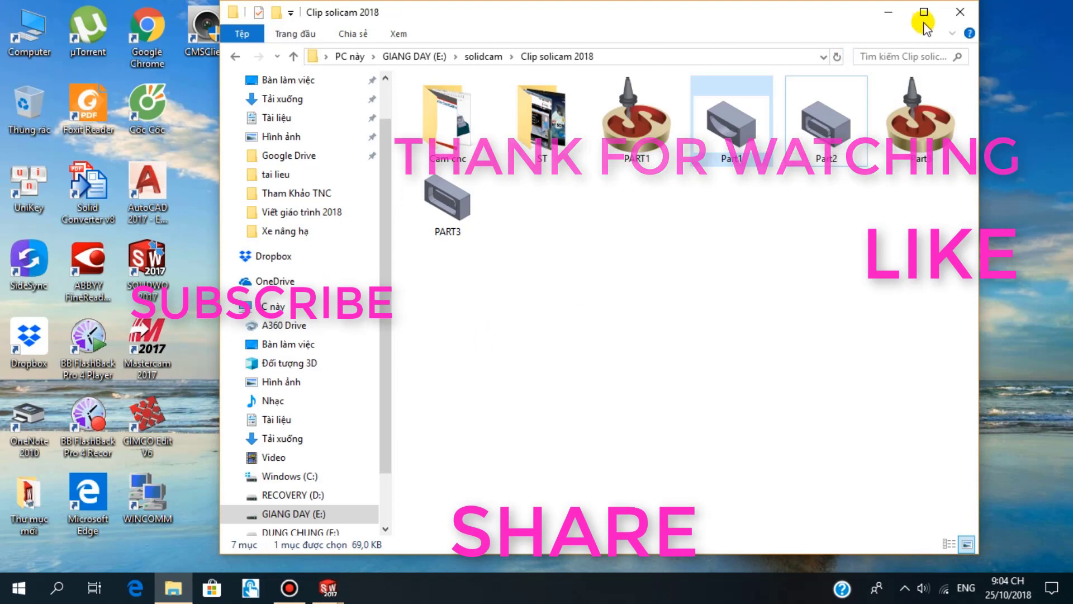
Deselect files and close the Clip solicam 2018 folder window.
{"action": "left_click", "coordinate": [732, 352]}
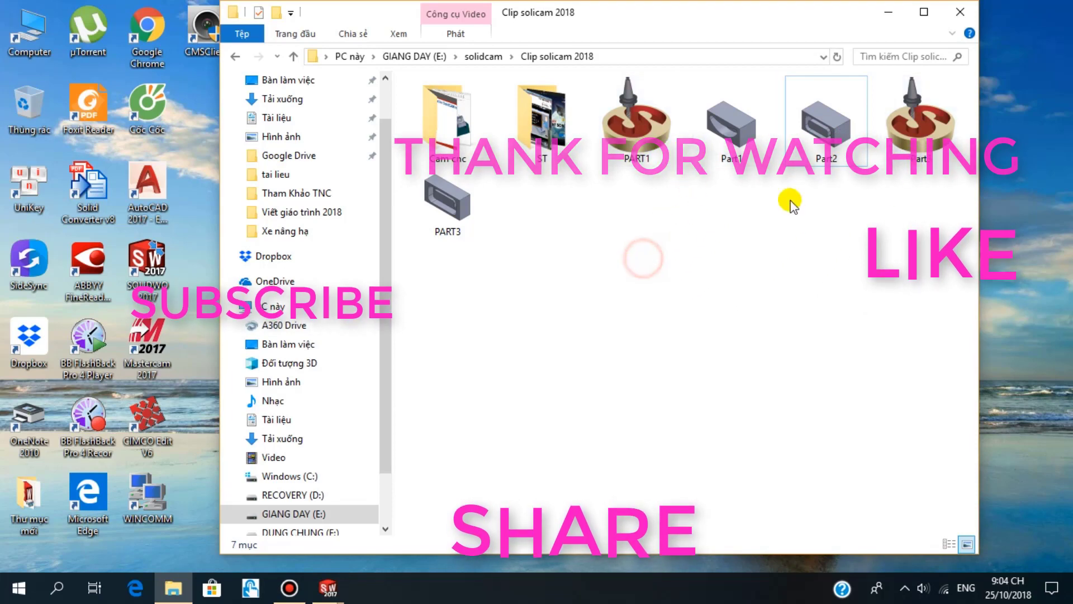
{"action": "left_click", "coordinate": [960, 17]}
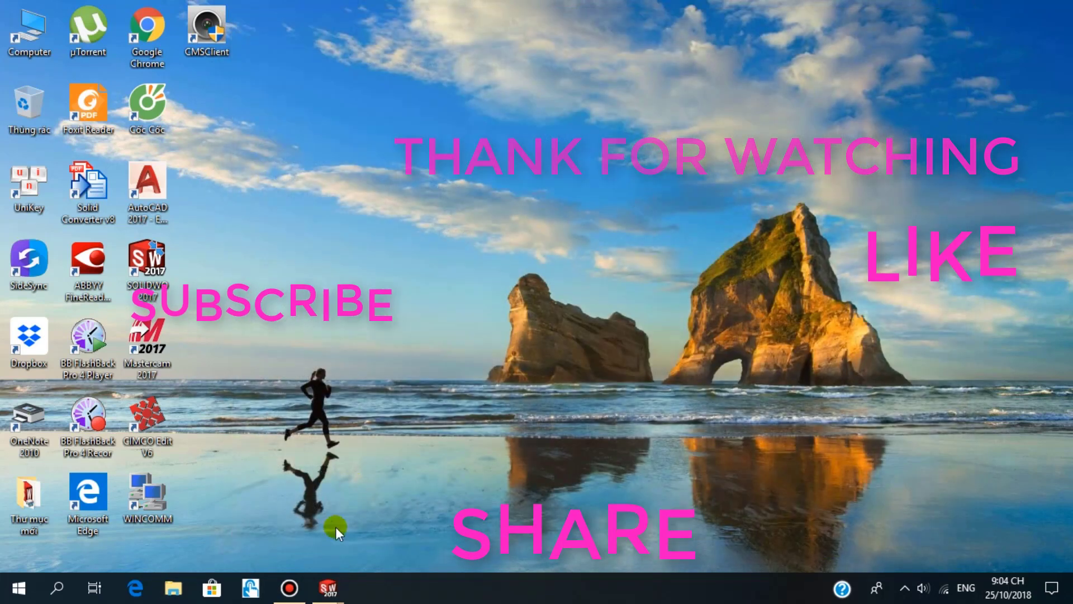